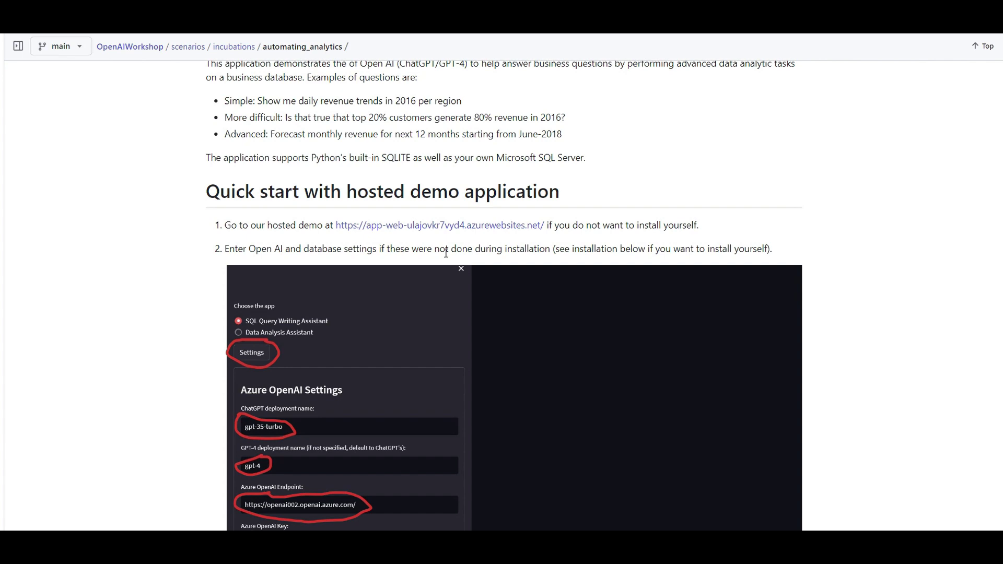
# Read through the README's quick-start instructions and open the screenshot illustrating the Data Analyst Assistant
pyautogui.scroll(-10, 446, 253)
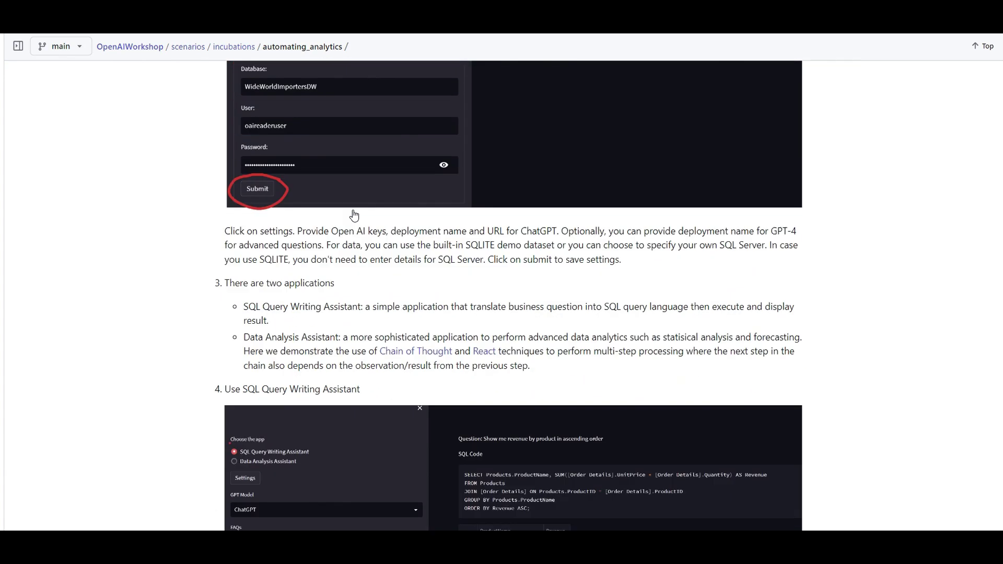
pyautogui.scroll(-5, 354, 215)
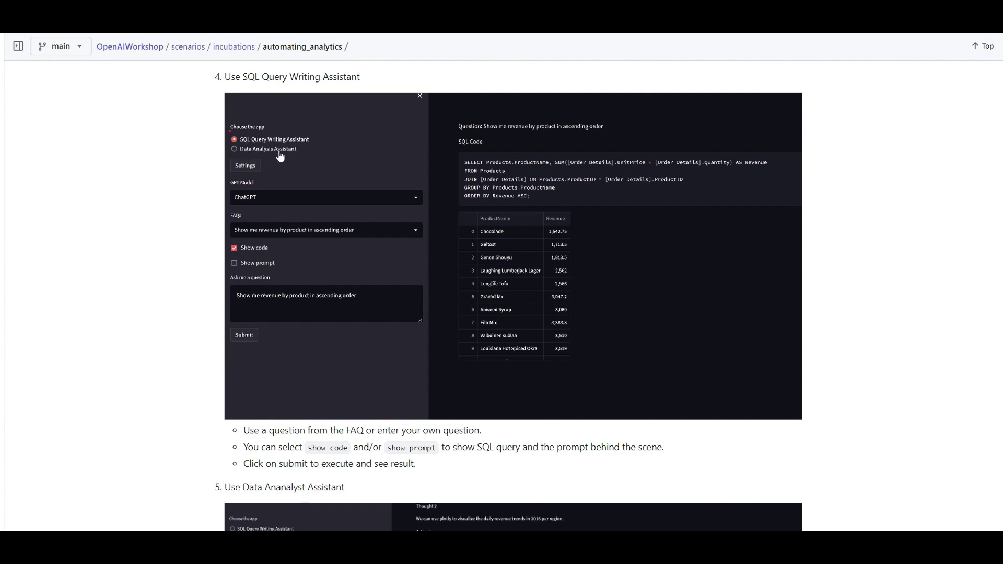
pyautogui.scroll(-7, 277, 160)
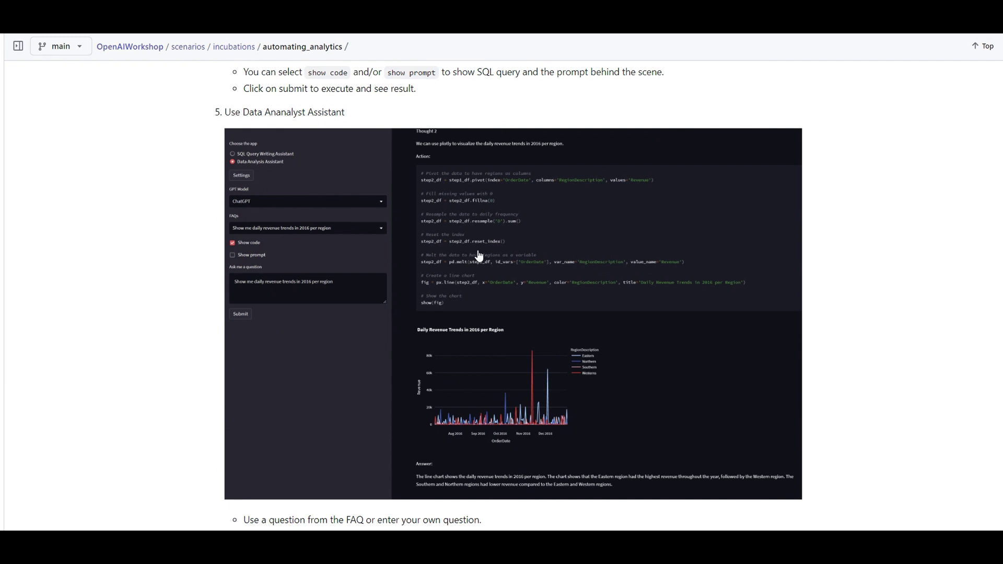
pyautogui.click(480, 255)
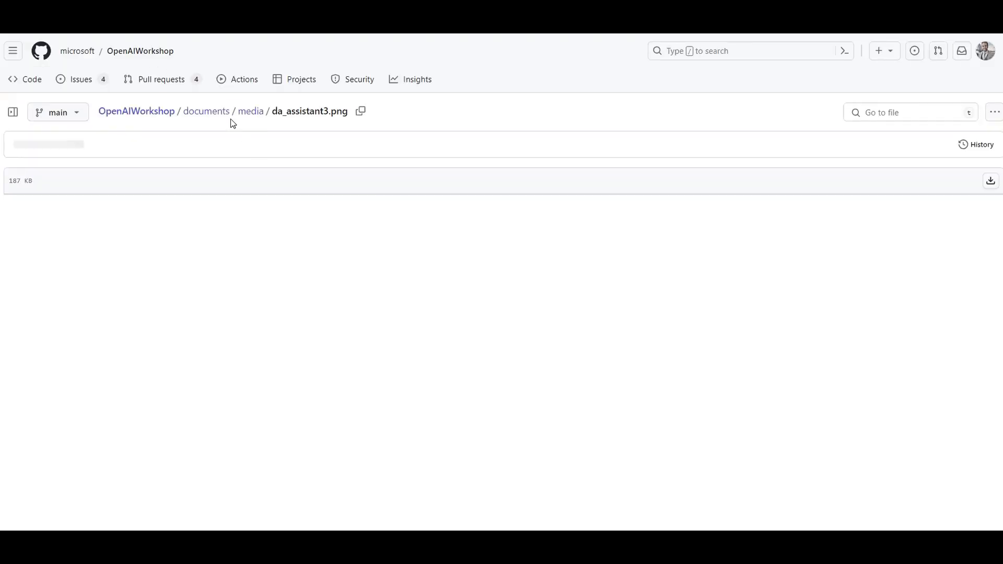
# Examine the sample question, generated code and daily revenue chart in da_assistant3.png and return to the README
pyautogui.scroll(-2, 310, 255)
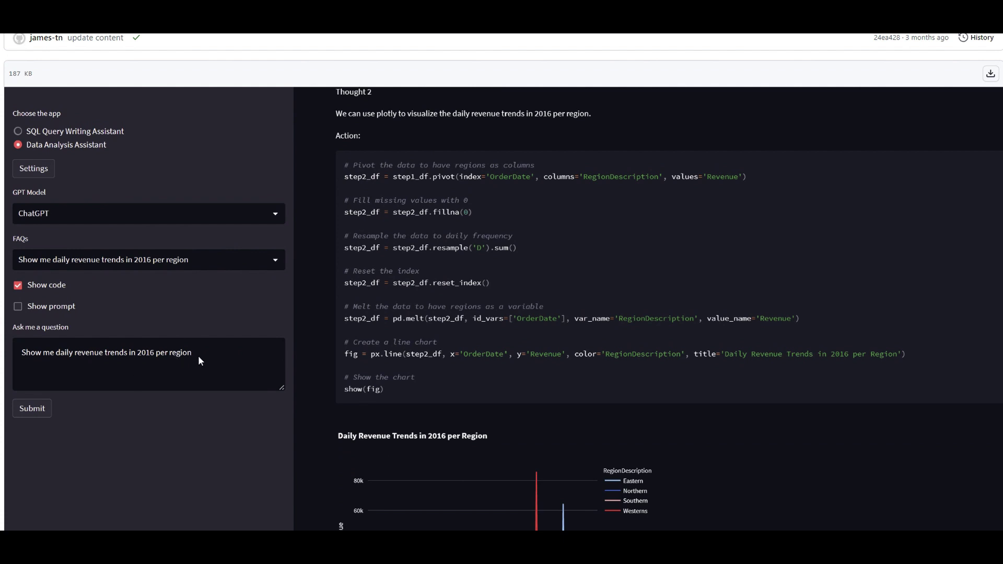
pyautogui.scroll(2, 460, 297)
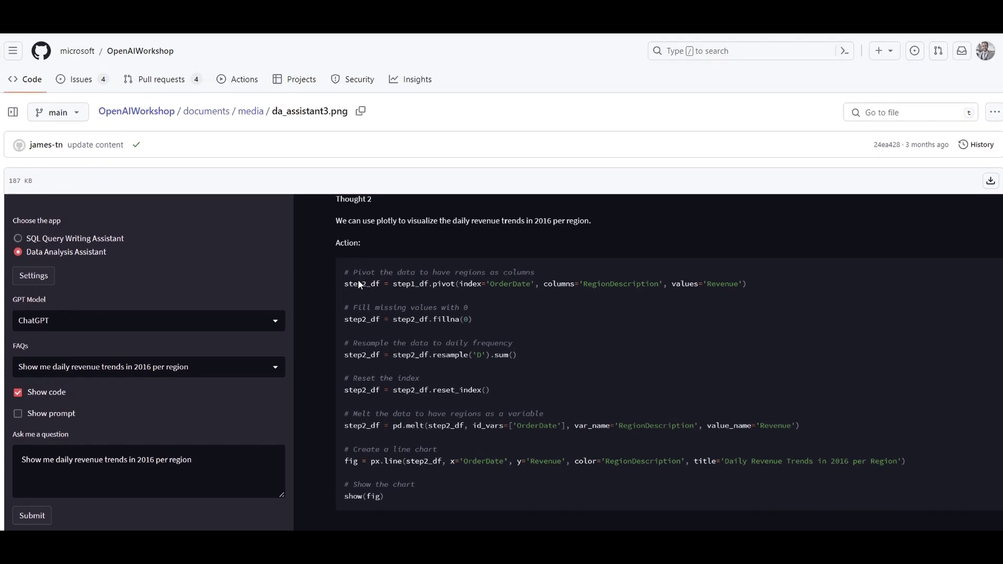
pyautogui.scroll(-1, 416, 370)
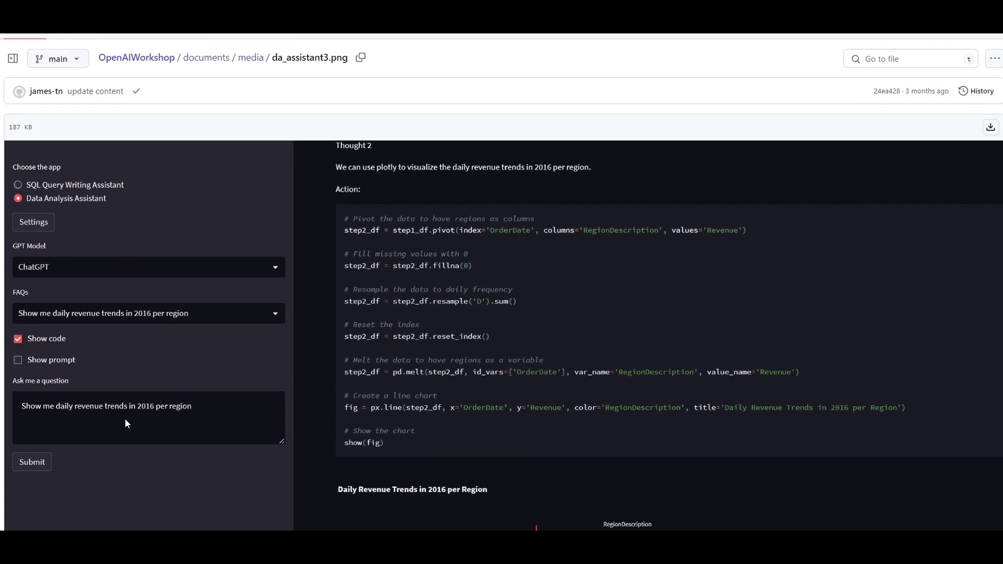
pyautogui.scroll(-4, 390, 460)
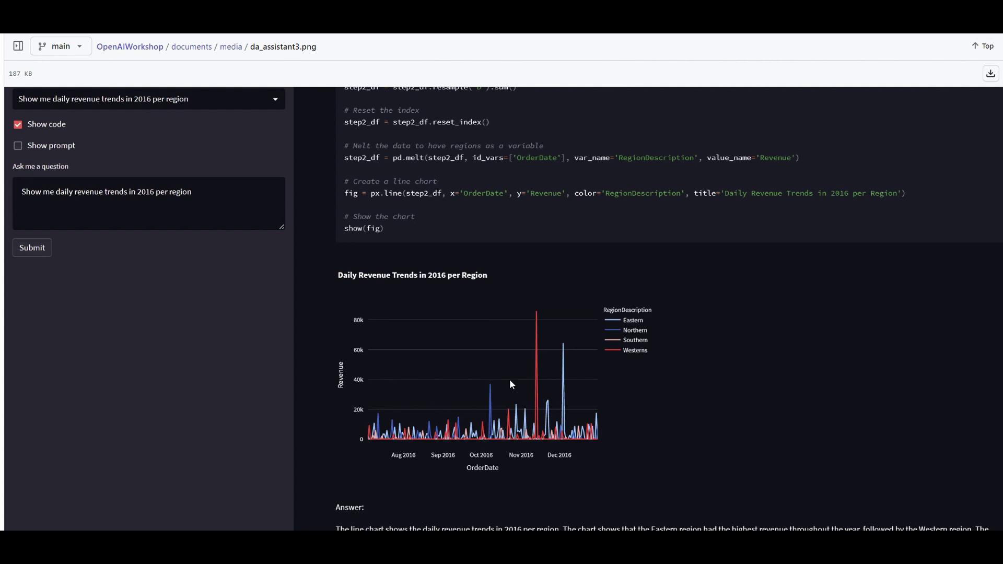
pyautogui.scroll(3, 510, 380)
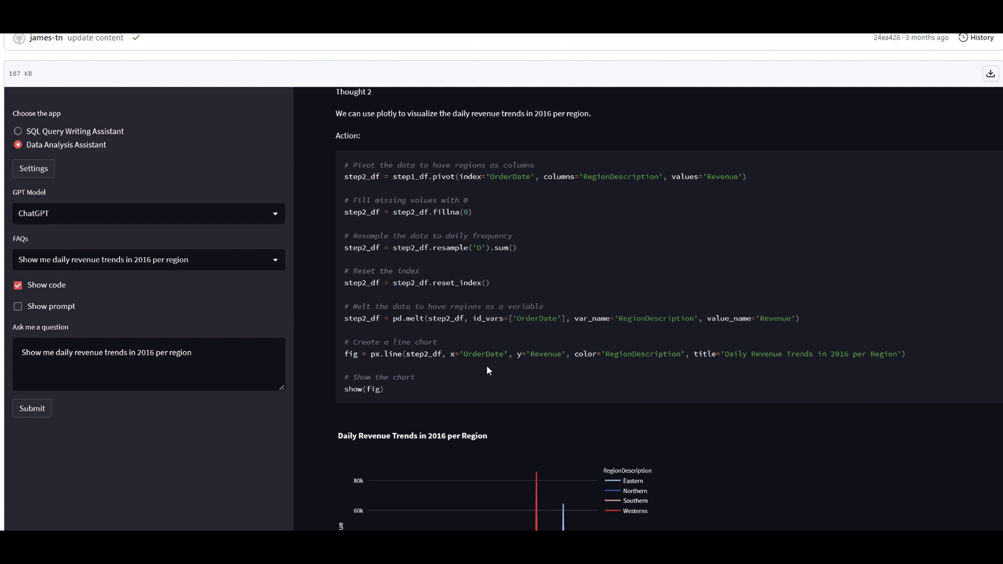
pyautogui.hotkey('alt', 'Left')
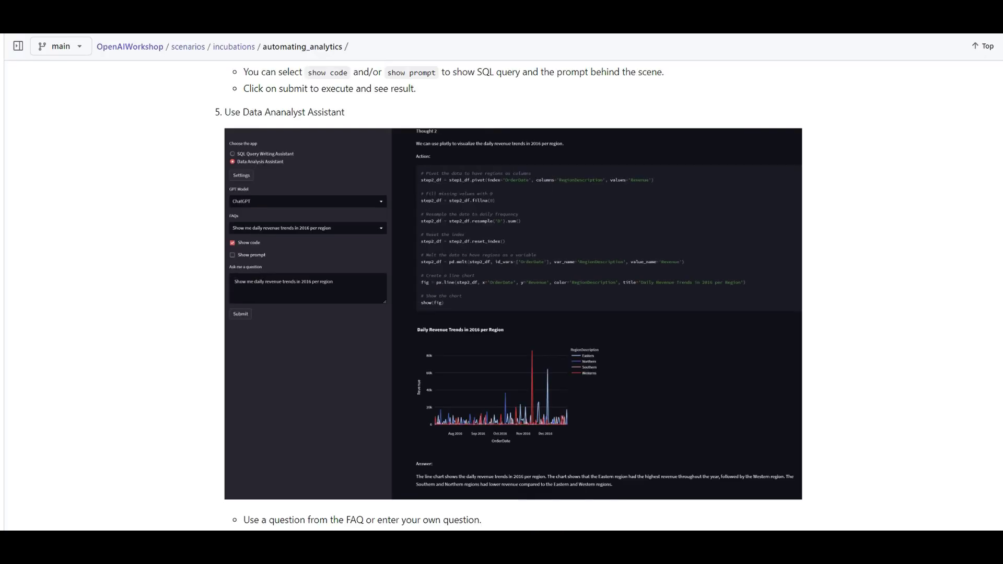
# Review the README's overview, the folder's file list and the example screenshot of the Azure OpenAI and SQL Server settings
pyautogui.scroll(15, 362, 238)
pyautogui.scroll(12, 351, 271)
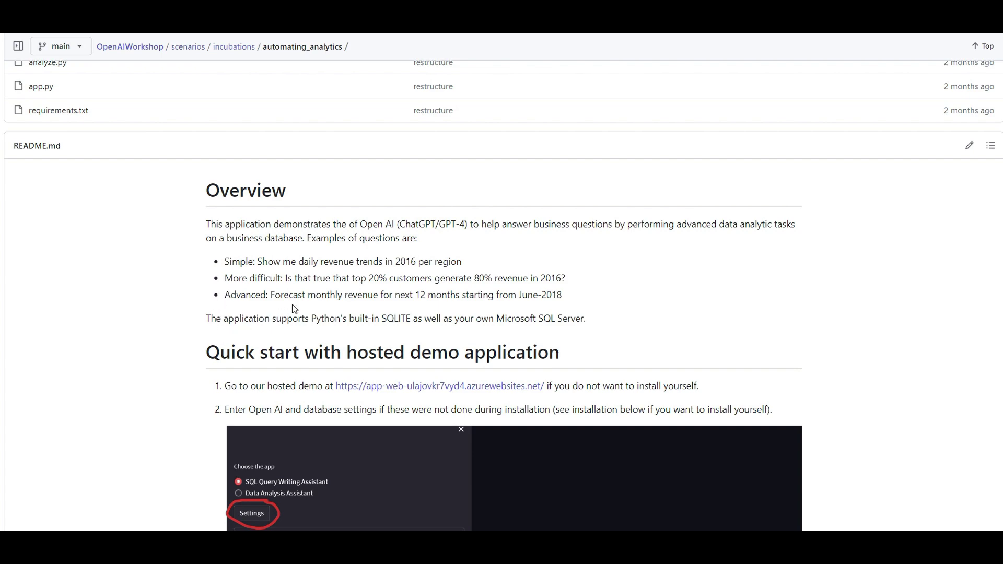
pyautogui.scroll(-3, 290, 314)
pyautogui.scroll(-2, 414, 366)
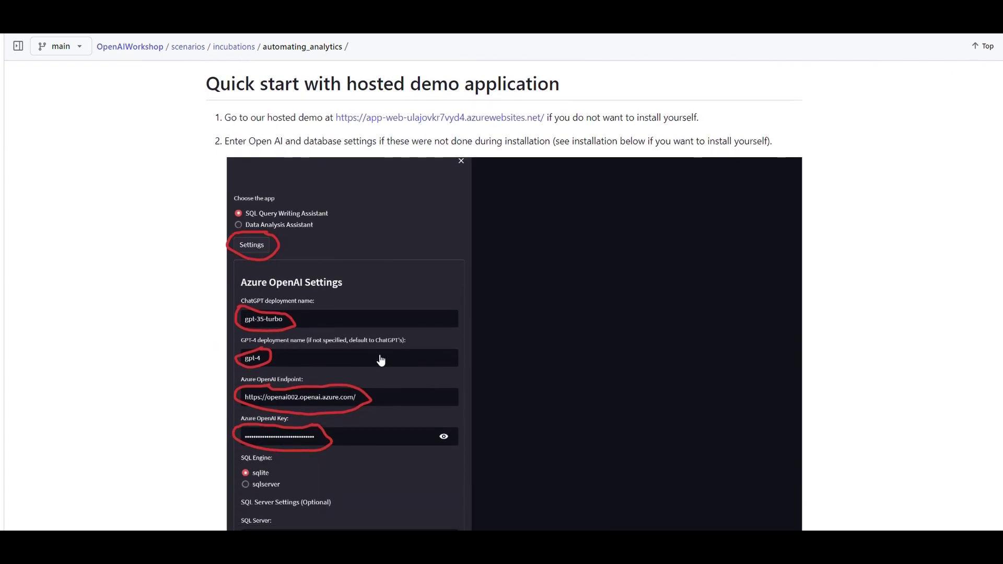
pyautogui.scroll(-3, 380, 353)
pyautogui.scroll(15, 180, 299)
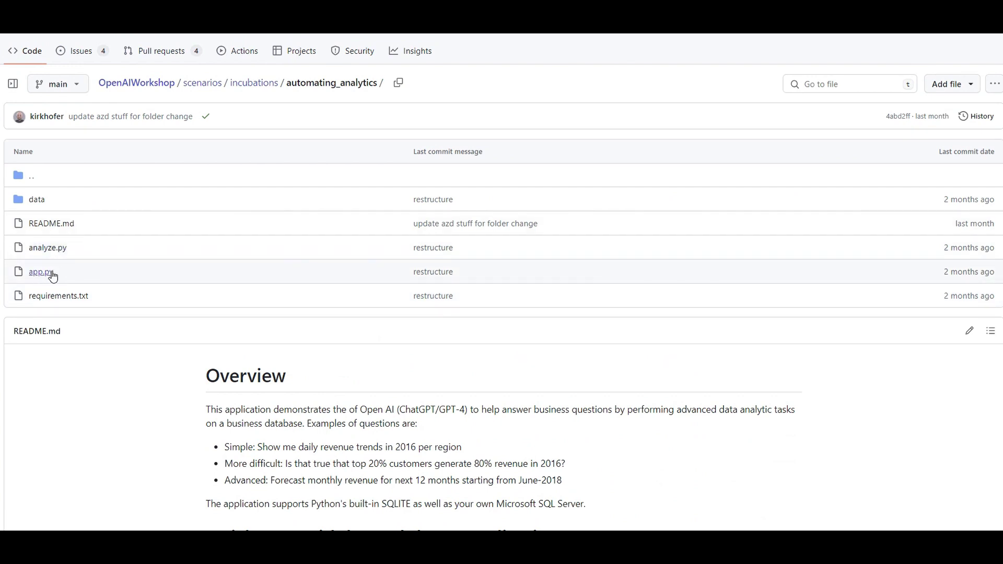
pyautogui.scroll(-1, 54, 230)
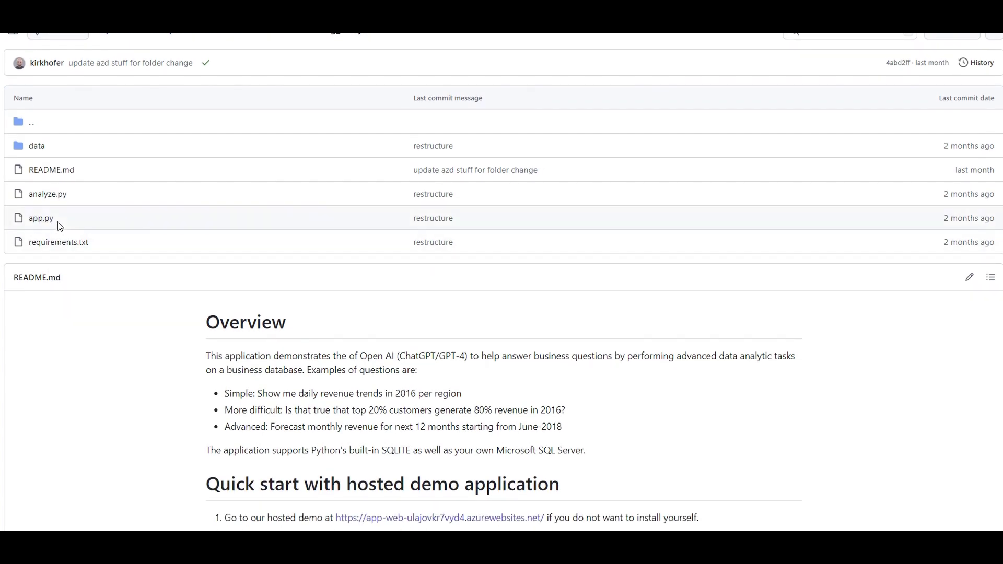
pyautogui.scroll(-6, 365, 369)
pyautogui.scroll(-8, 366, 369)
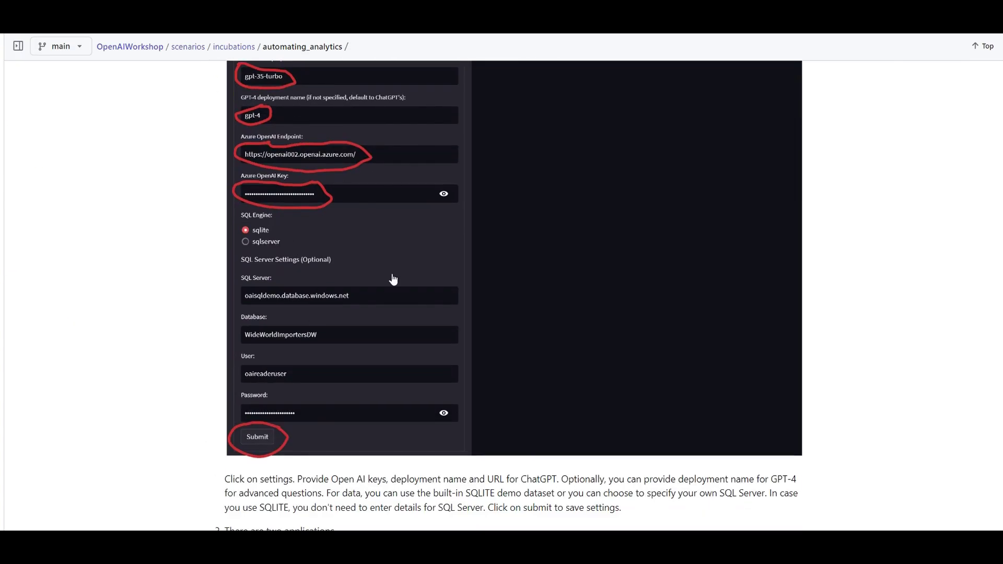
pyautogui.scroll(3, 324, 325)
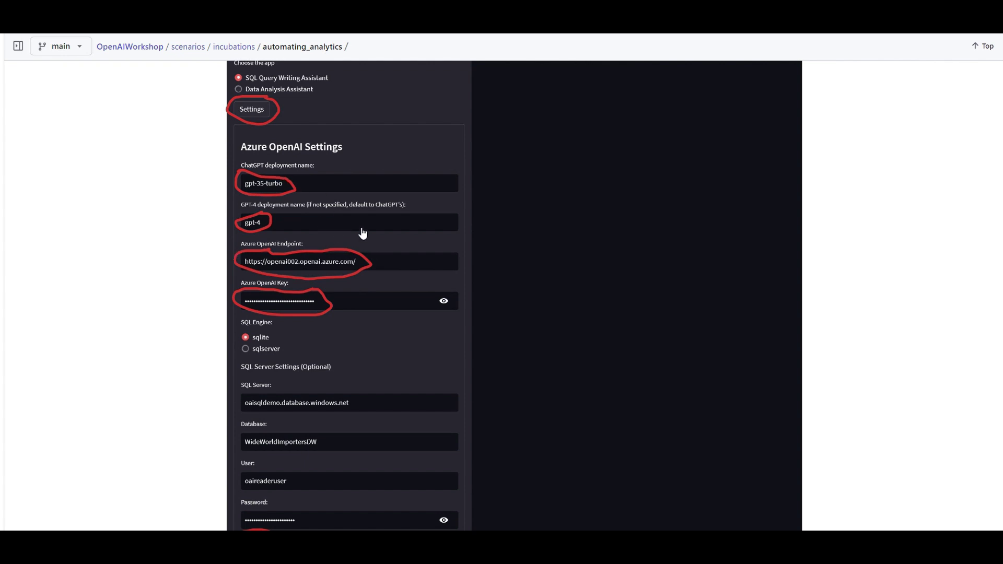
pyautogui.scroll(-2, 363, 233)
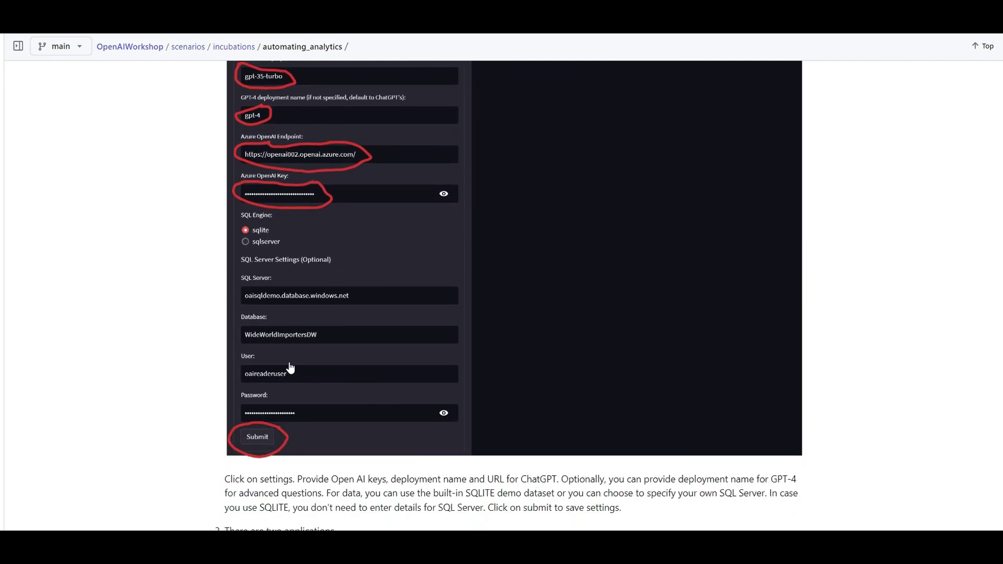
# Open app.py from the automating_analytics folder and go to the sidebar code defining the SQL Query Writing Assistant
pyautogui.scroll(10, 259, 307)
pyautogui.scroll(2, 213, 200)
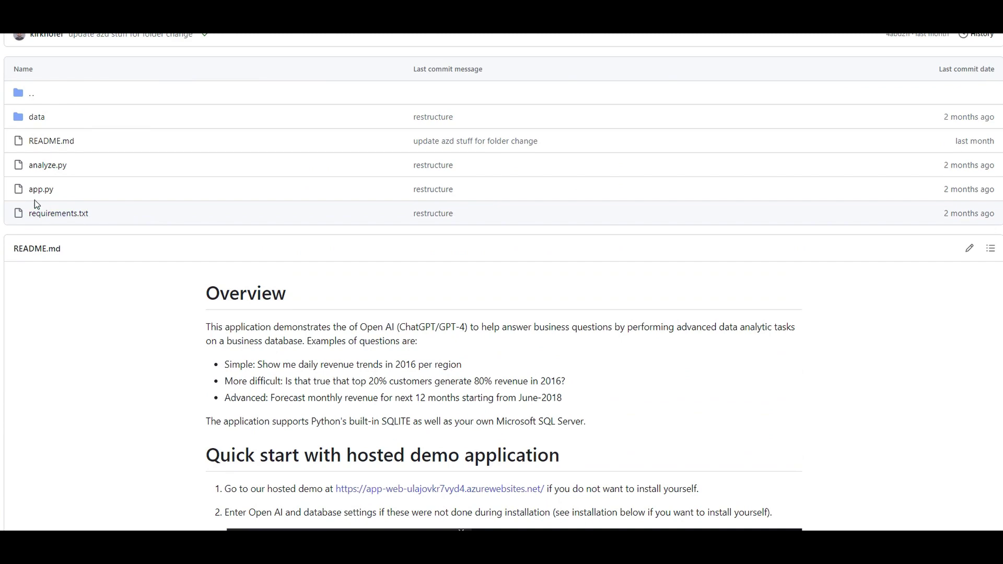
pyautogui.click(41, 190)
pyautogui.scroll(-12, 215, 277)
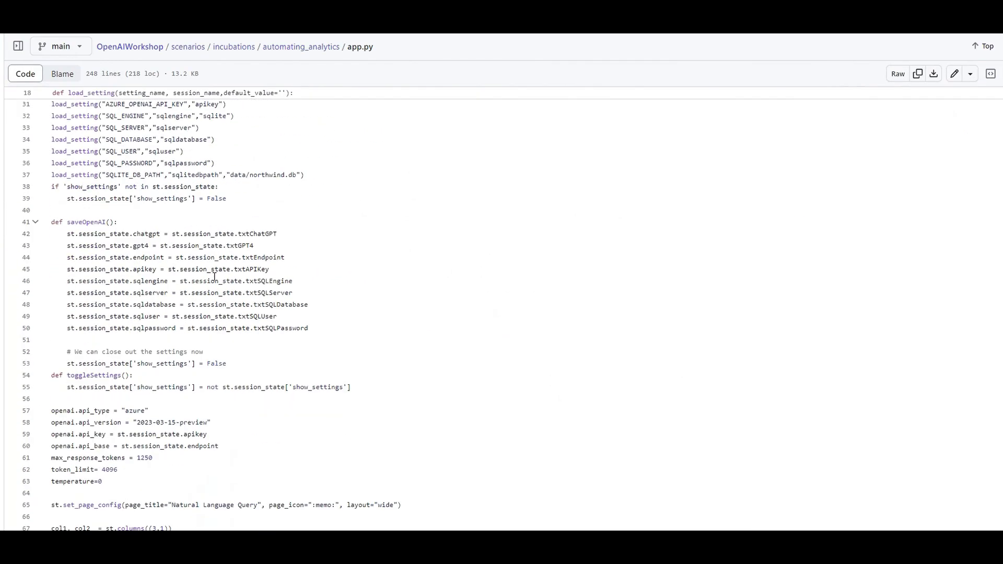
pyautogui.scroll(-1, 215, 277)
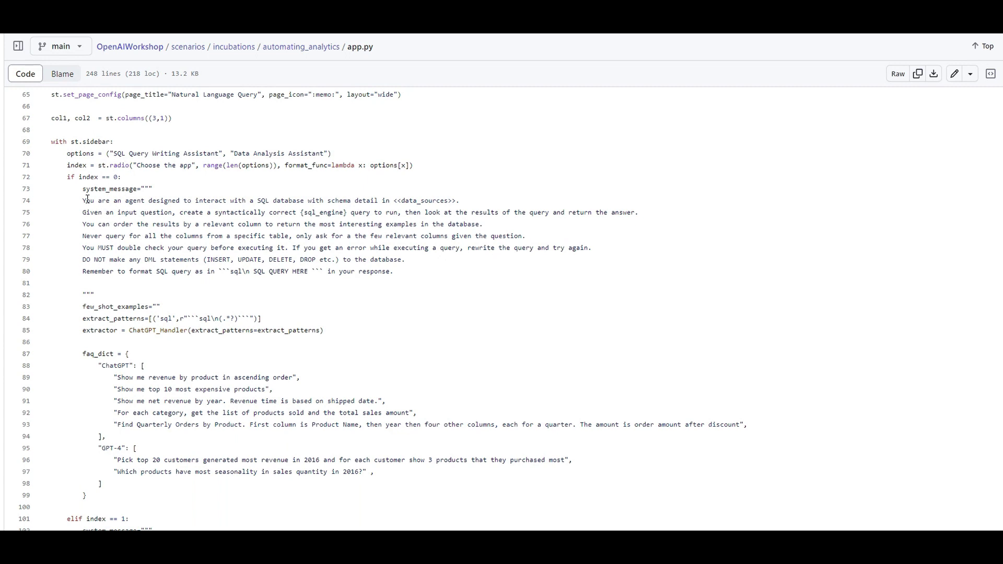
# Highlight the SQL assistant's system message on lines 74–80, then its data_sources placeholder and the query rules
pyautogui.moveTo(82, 199); pyautogui.dragTo(352, 287)
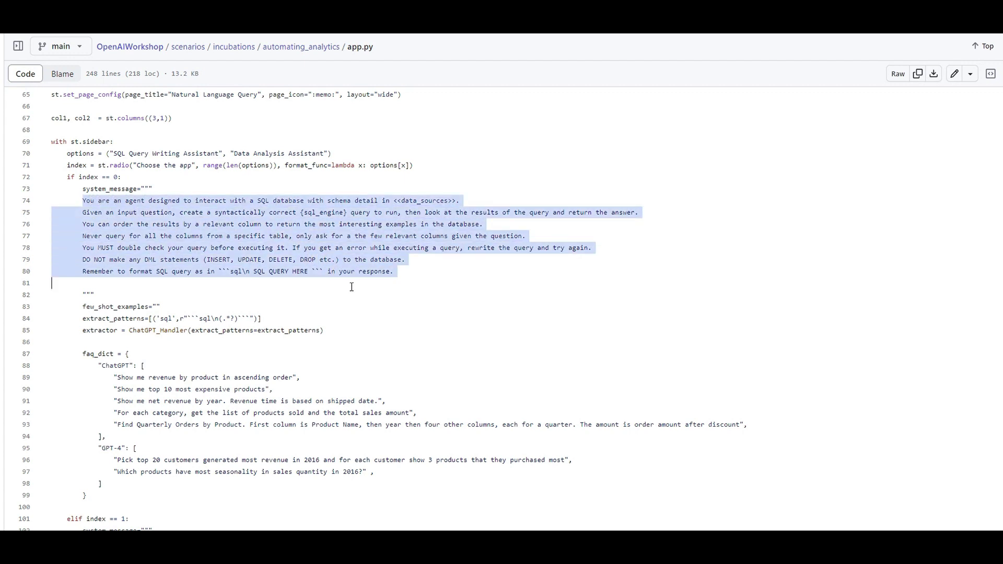
pyautogui.click(314, 298)
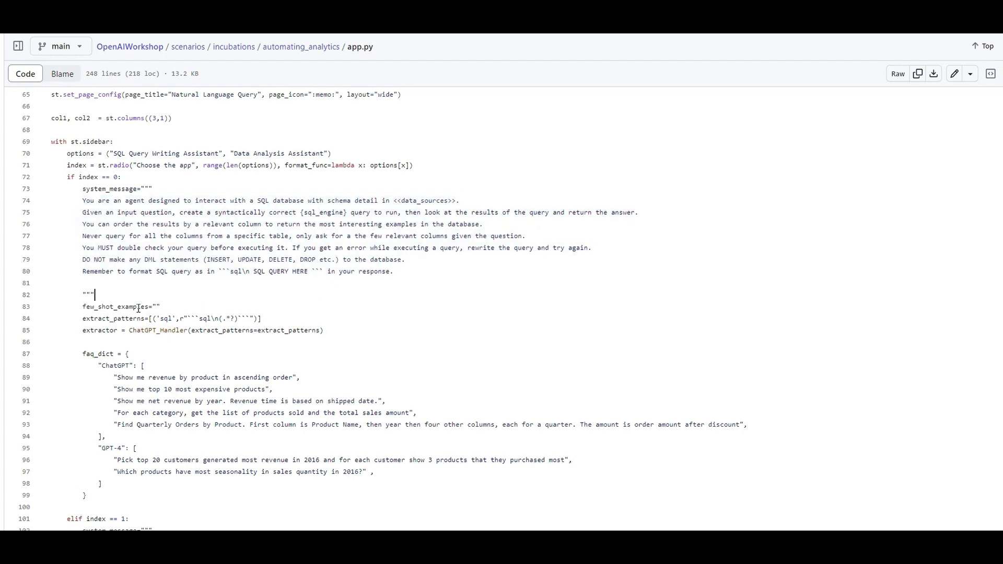
pyautogui.moveTo(115, 295); pyautogui.dragTo(52, 284)
pyautogui.moveTo(447, 200); pyautogui.dragTo(402, 200)
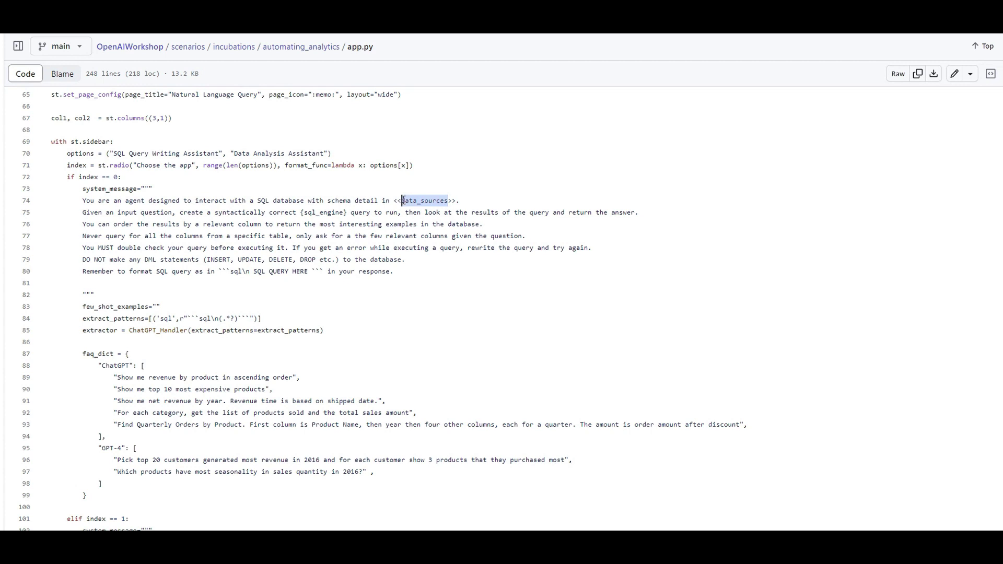
pyautogui.click(485, 224)
pyautogui.moveTo(456, 201); pyautogui.dragTo(380, 201)
pyautogui.moveTo(126, 224); pyautogui.dragTo(282, 253)
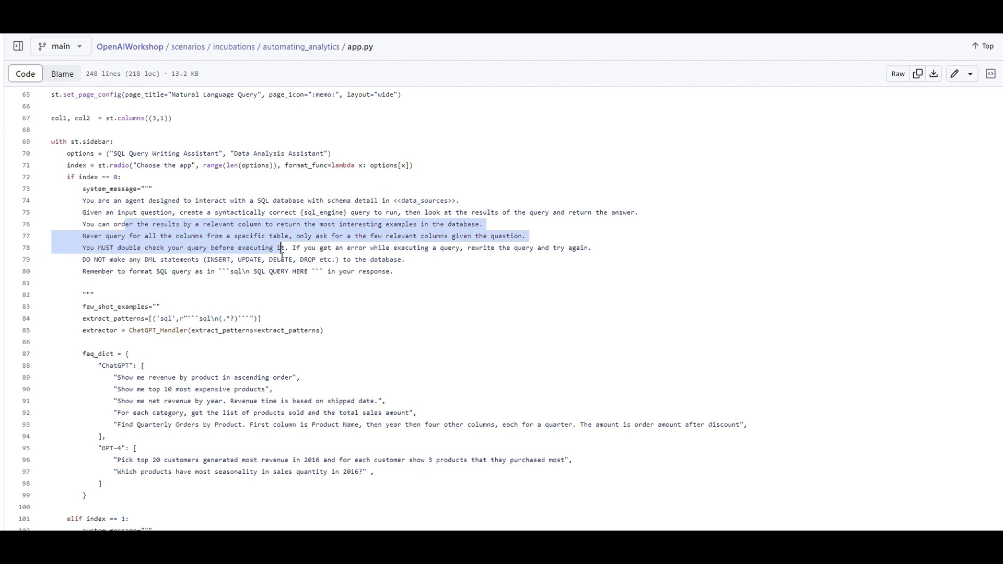
# Highlight the ChatGPT sample questions in the SQL assistant's faq_dict
pyautogui.scroll(-3, 283, 253)
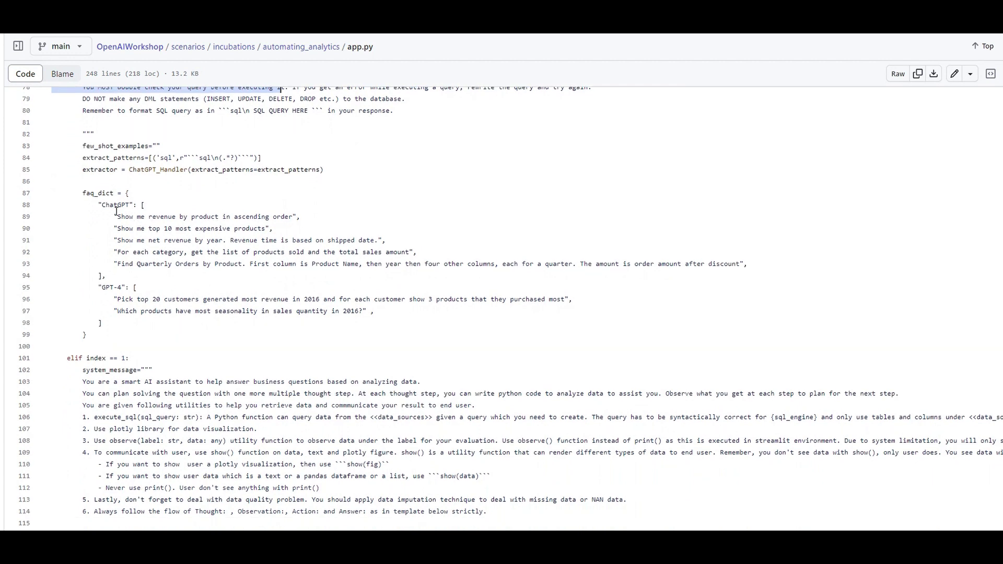
pyautogui.moveTo(116, 210); pyautogui.dragTo(464, 260)
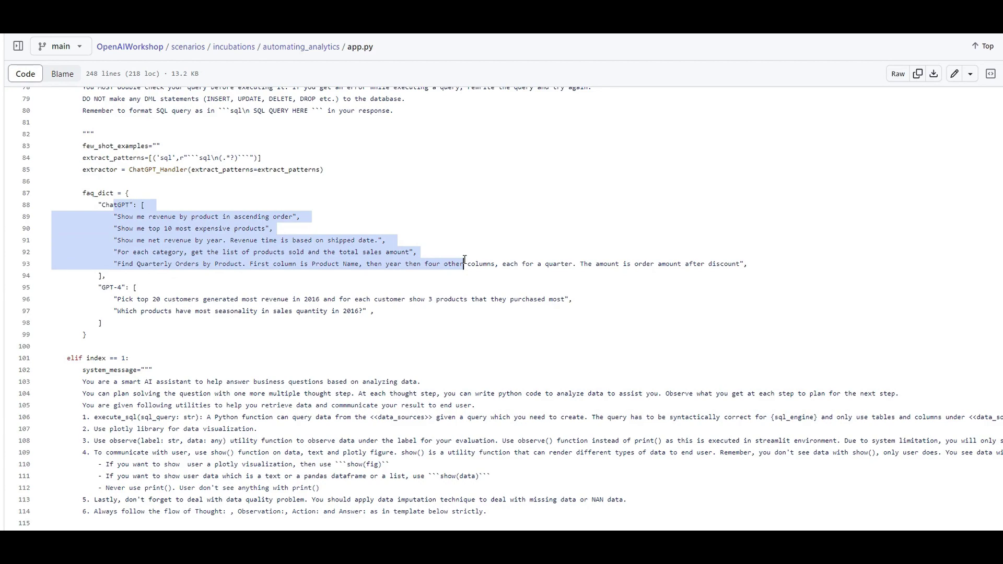
pyautogui.scroll(-3, 447, 240)
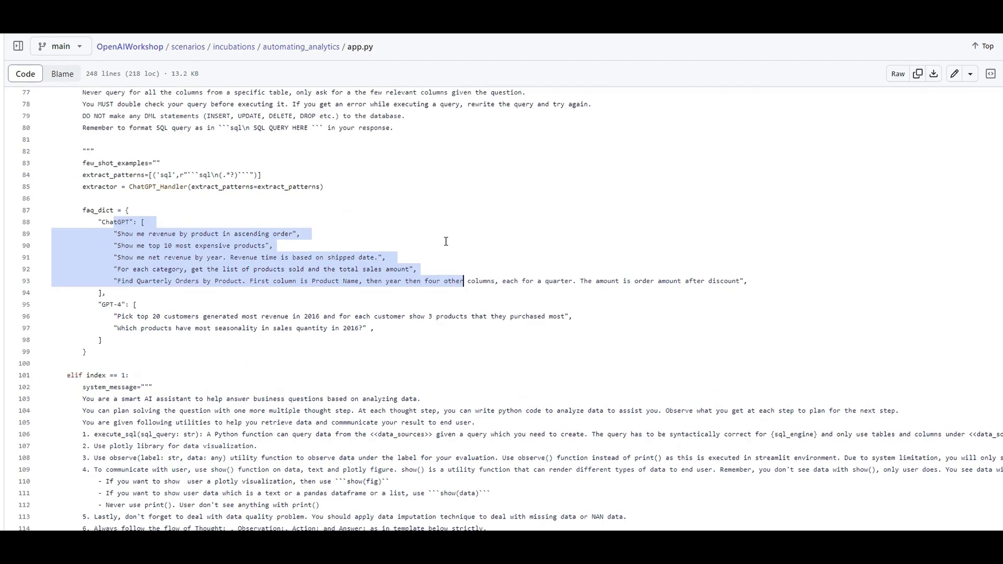
# Look through the remaining app.py code, highlighting lines in the settings form and viewing the model selection and submit logic
pyautogui.scroll(-20, 170, 230)
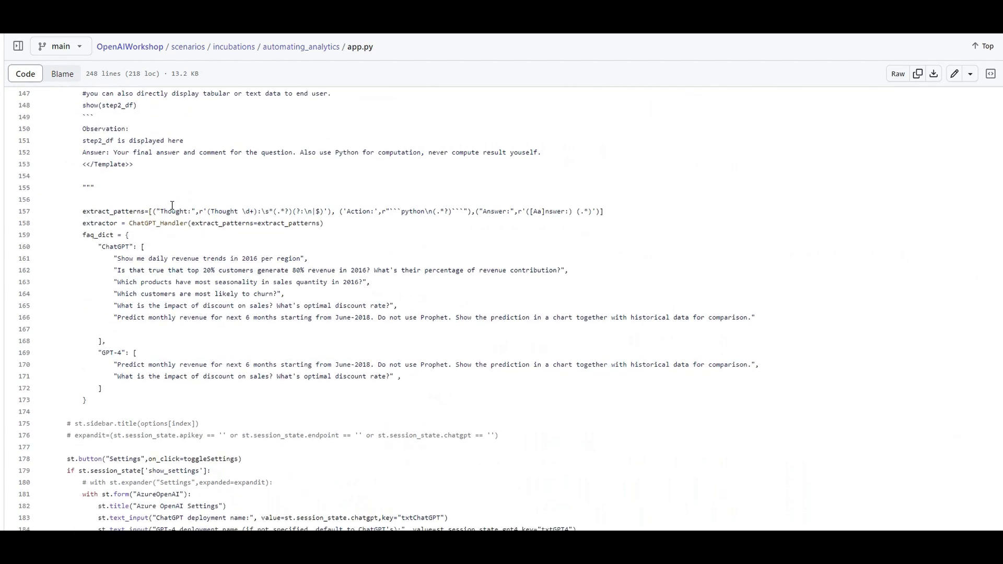
pyautogui.scroll(3, 170, 230)
pyautogui.moveTo(106, 197); pyautogui.dragTo(264, 272)
pyautogui.scroll(-1, 269, 274)
pyautogui.scroll(-7, 269, 274)
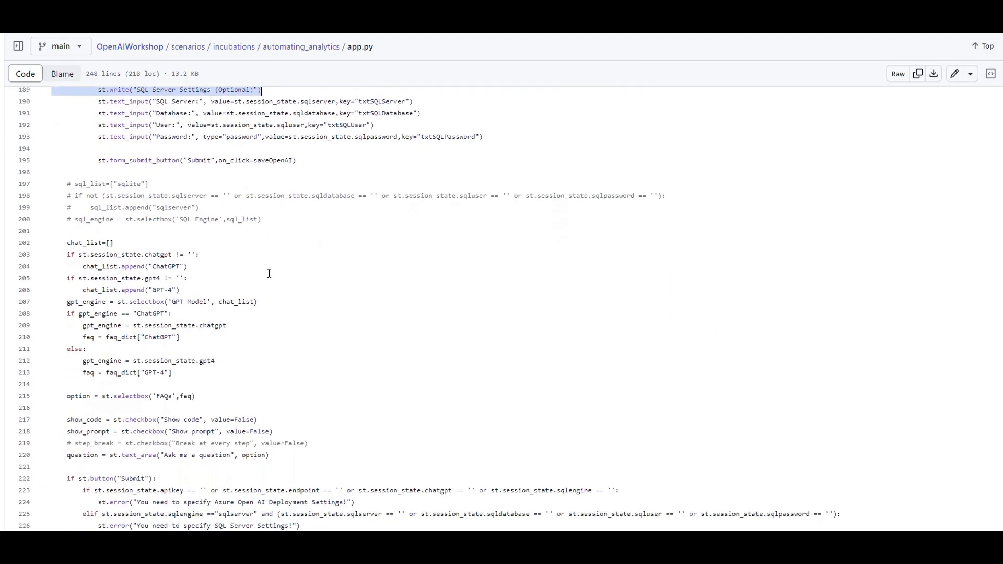
pyautogui.scroll(3, 65, 215)
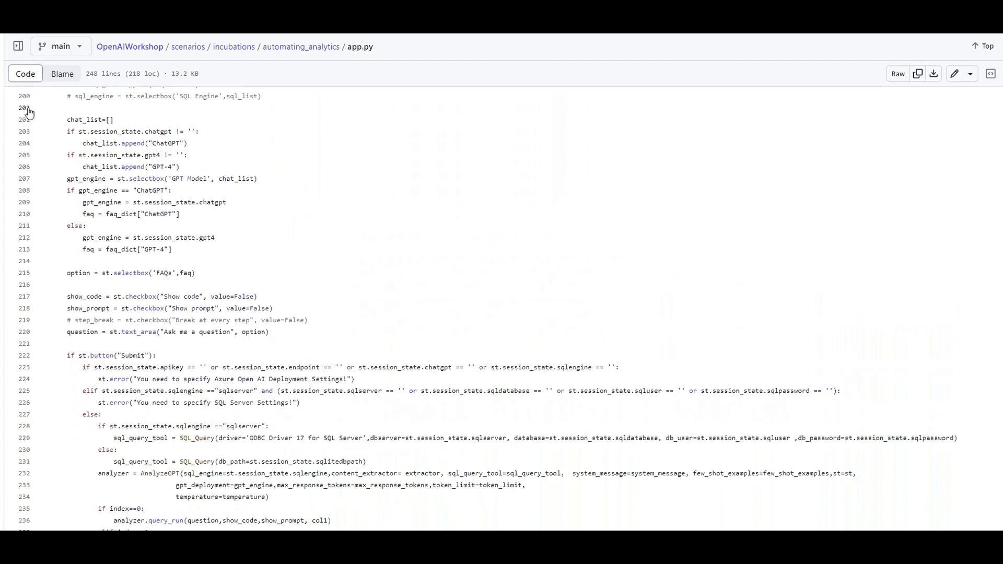
# Open analyze.py from the automating_analytics folder and examine the get_table_schema function
pyautogui.click(316, 48)
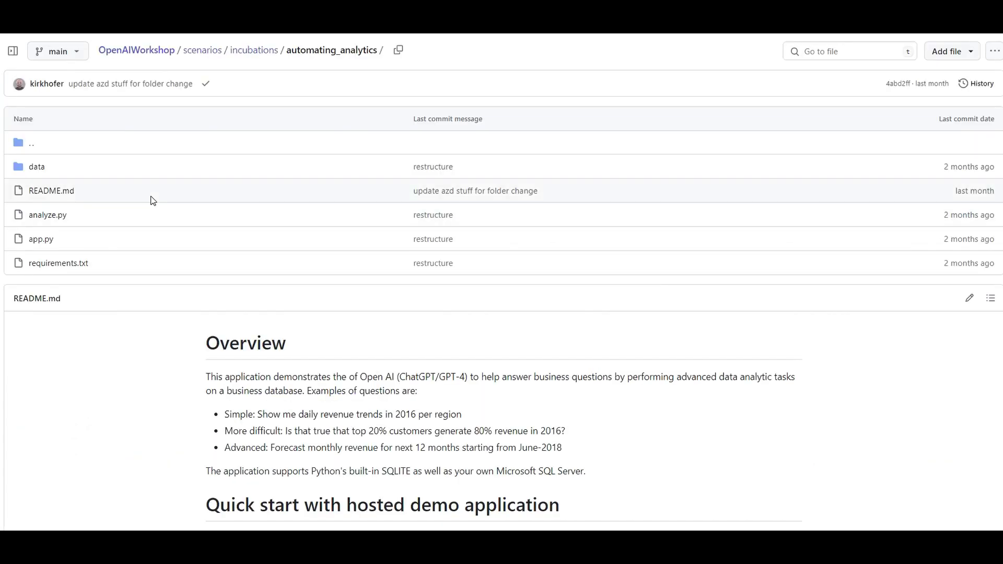
pyautogui.click(63, 223)
pyautogui.scroll(-1, 188, 229)
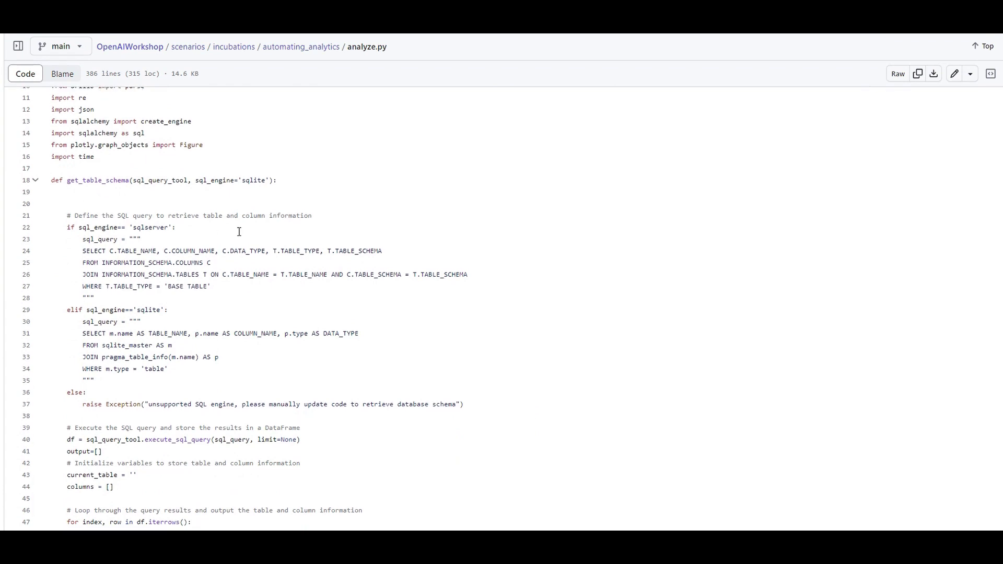
pyautogui.scroll(-4, 238, 229)
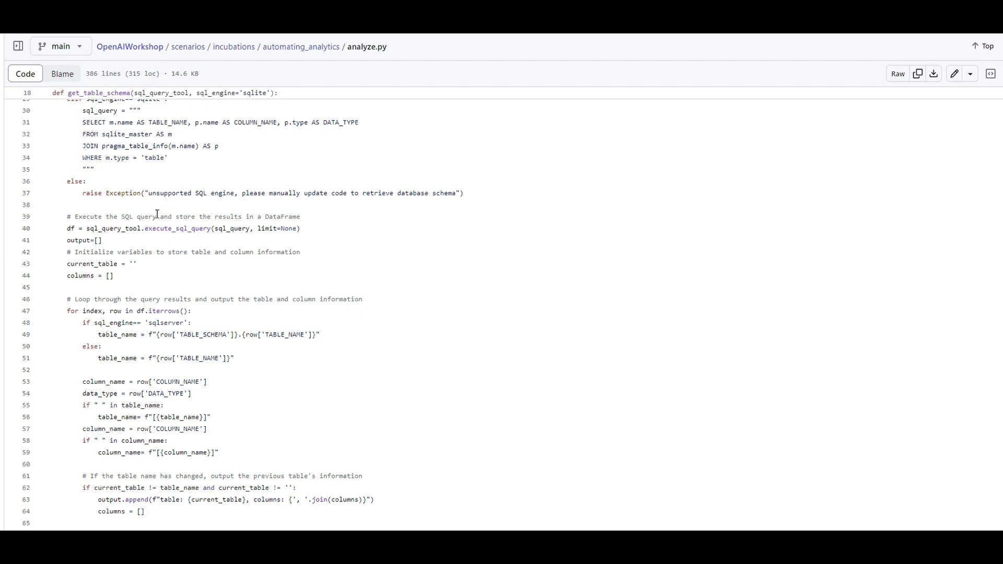
# View the ChatGPT_Handler class and search analyze.py for "exec" to locate the execute_sql_query function
pyautogui.scroll(-10, 158, 214)
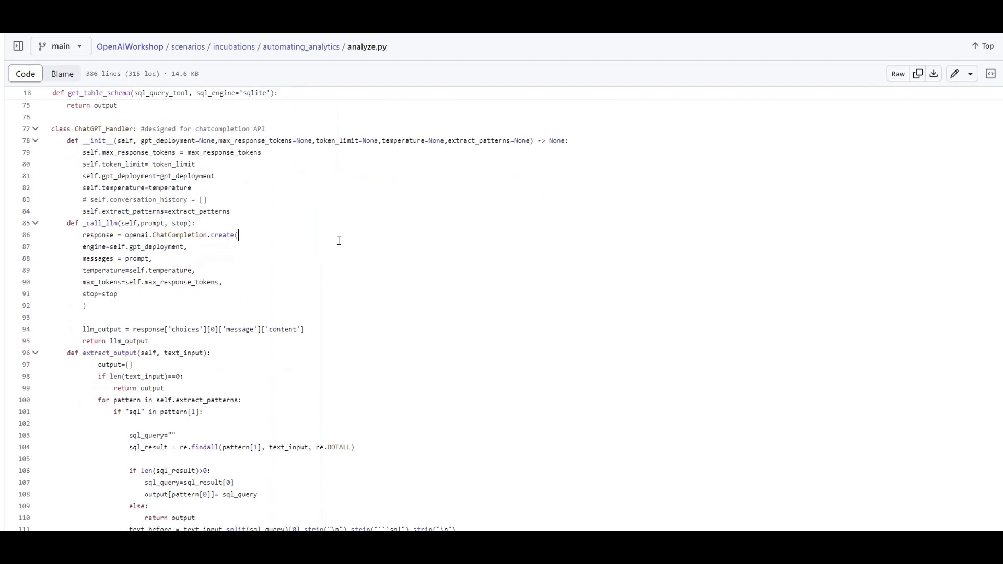
pyautogui.hotkey('ctrl', 'f')
pyautogui.write('exec')
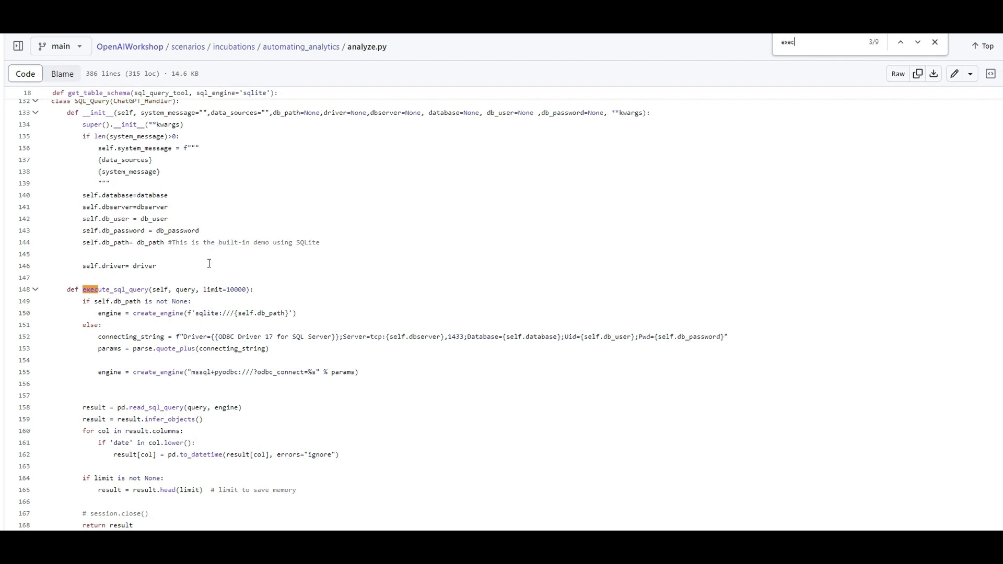
# Examine execute_sql_query in analyze.py, step through the remaining "exec" matches, and highlight the exec(value, locals()) code
pyautogui.scroll(-1, 99, 282)
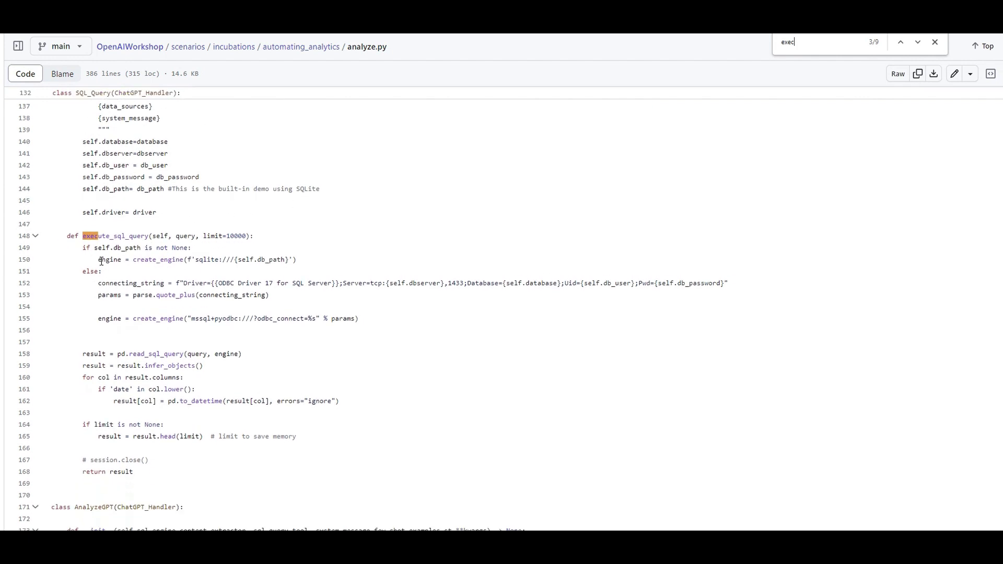
pyautogui.moveTo(152, 236); pyautogui.dragTo(122, 234)
pyautogui.click(918, 44)
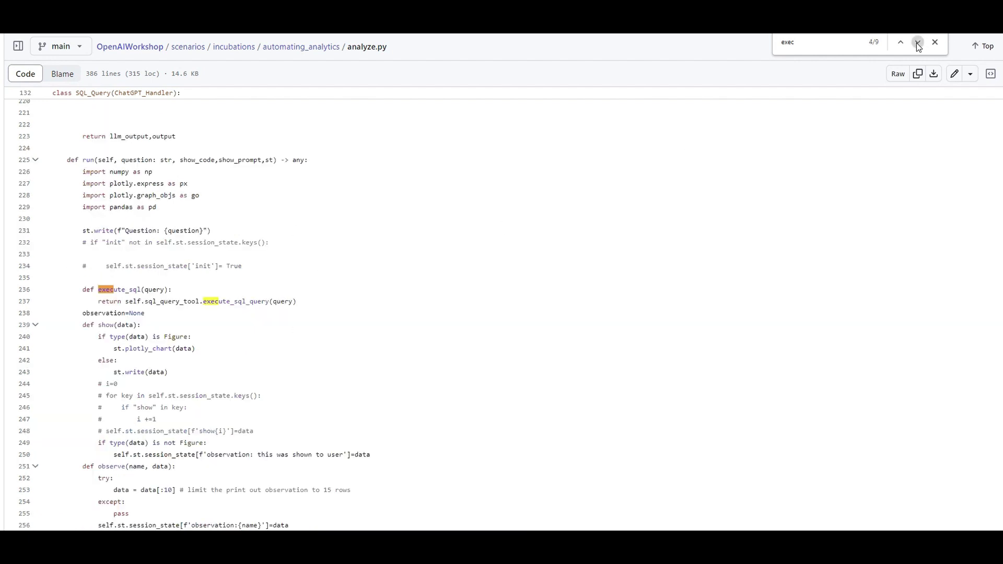
pyautogui.click(919, 44)
pyautogui.click(919, 43)
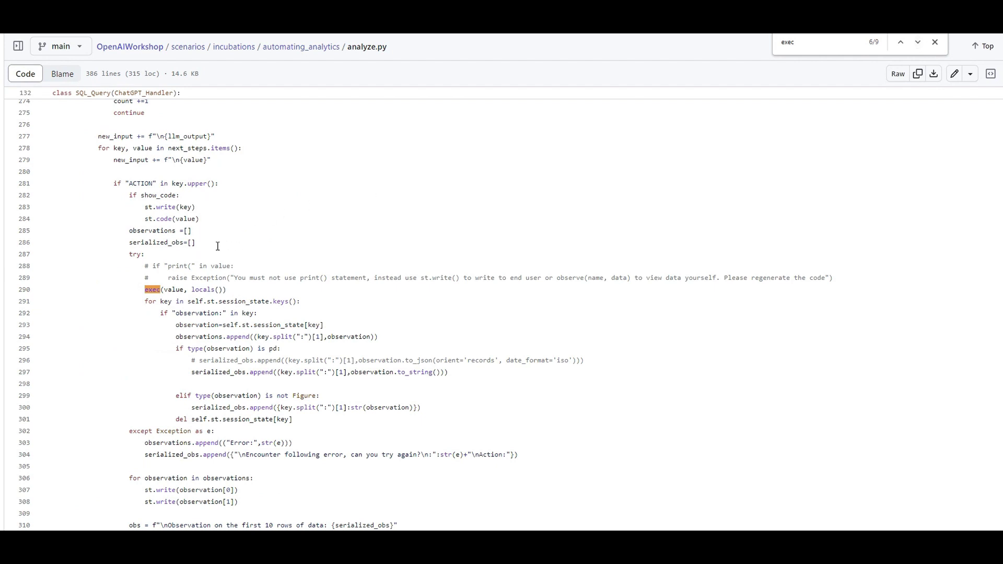
pyautogui.moveTo(144, 291); pyautogui.dragTo(238, 311)
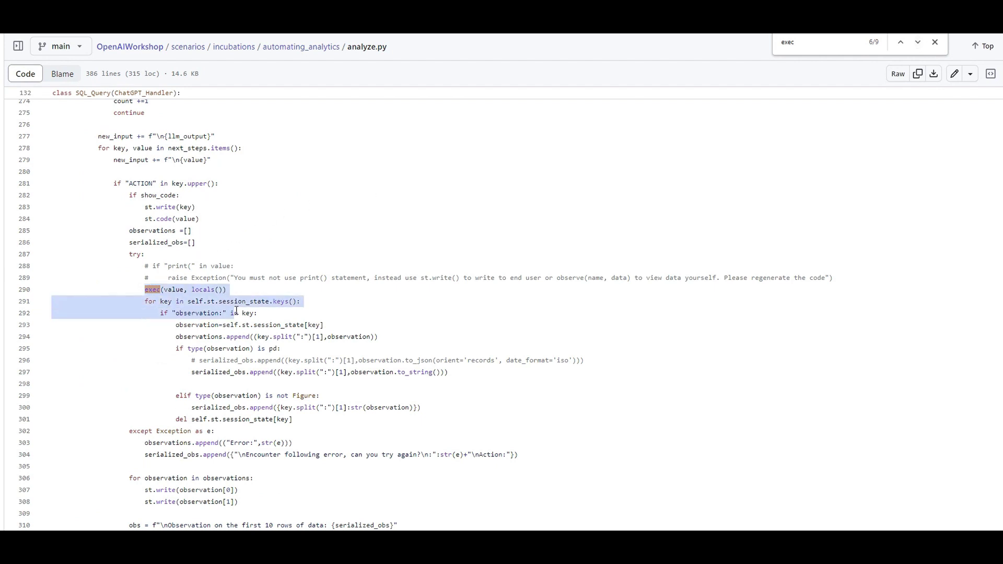
pyautogui.scroll(-5, 237, 311)
pyautogui.scroll(-8, 237, 310)
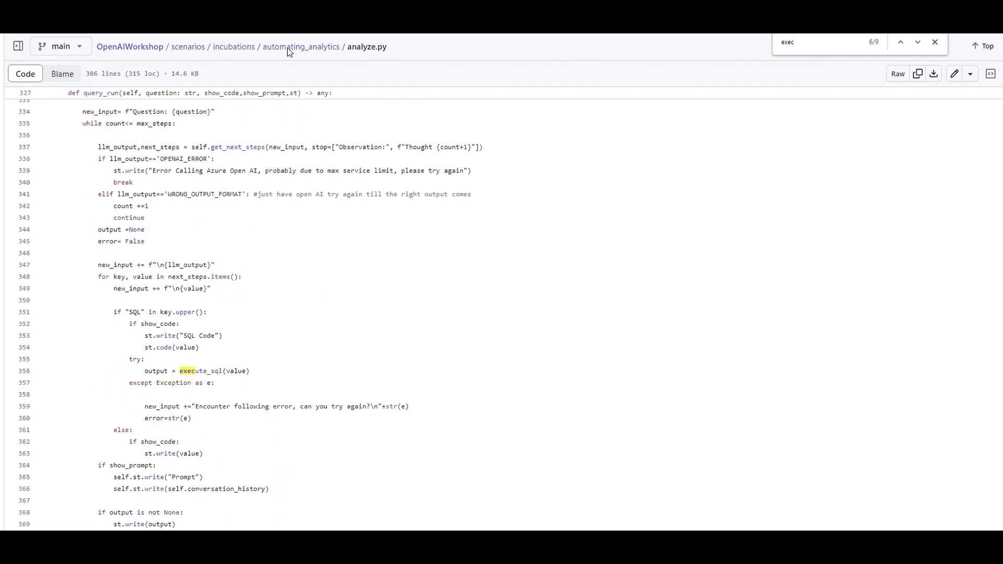
# Open requirements.txt from the automating_analytics folder and highlight its whole package list
pyautogui.click(311, 51)
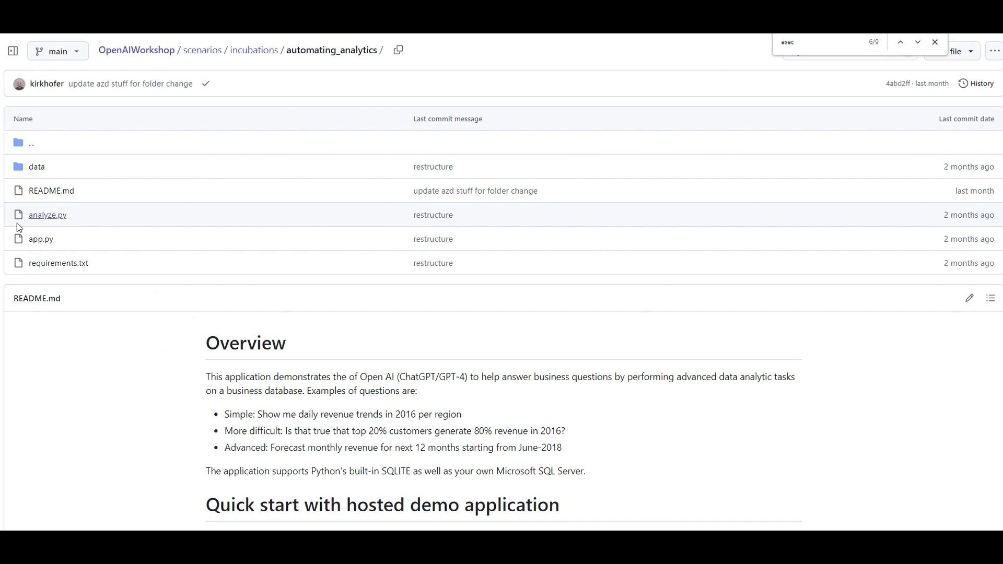
pyautogui.click(73, 265)
pyautogui.click(94, 287)
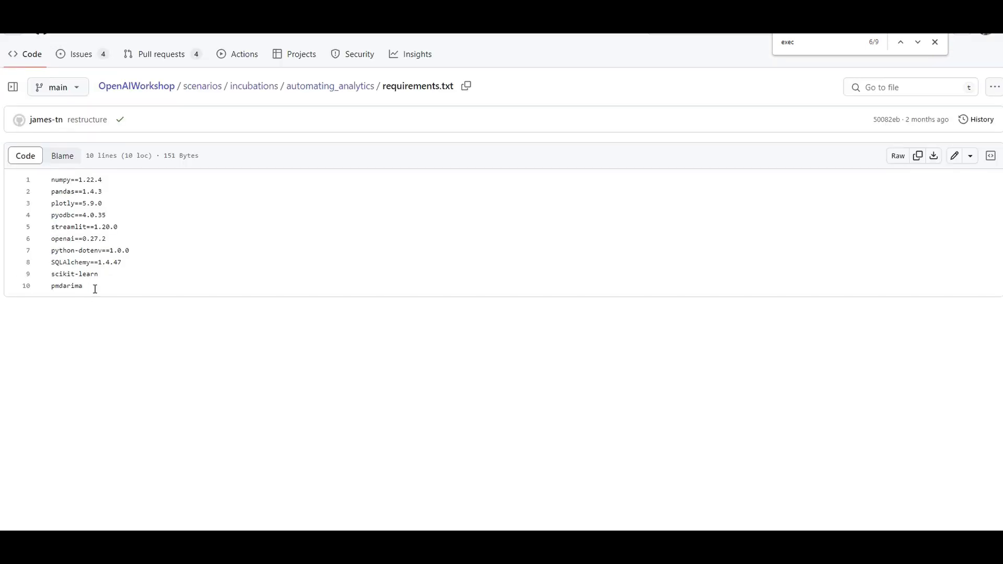
pyautogui.hotkey('ctrl', 'shift', 'Home')
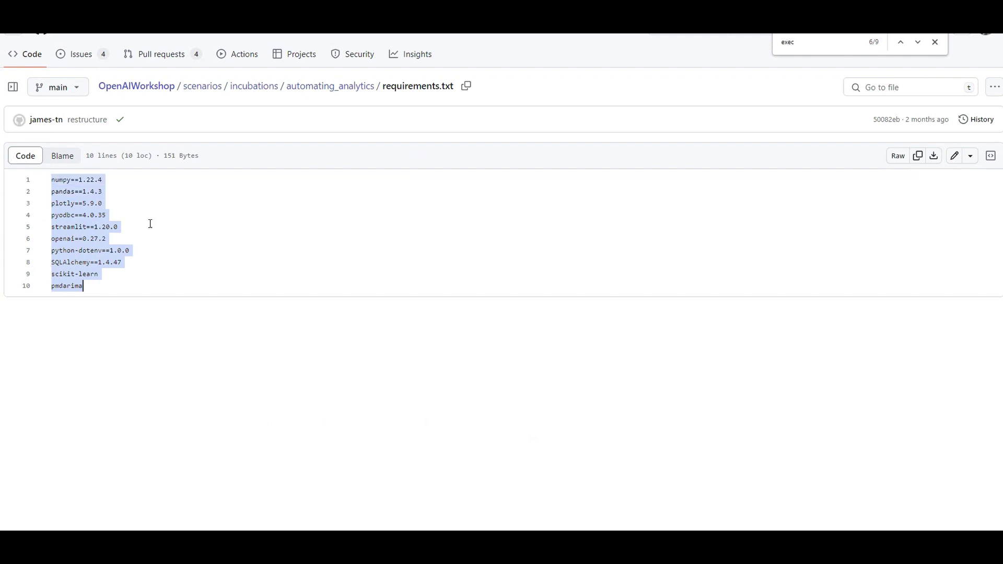
# Open the data folder in automating_analytics and highlight the northwind.db file name
pyautogui.click(356, 88)
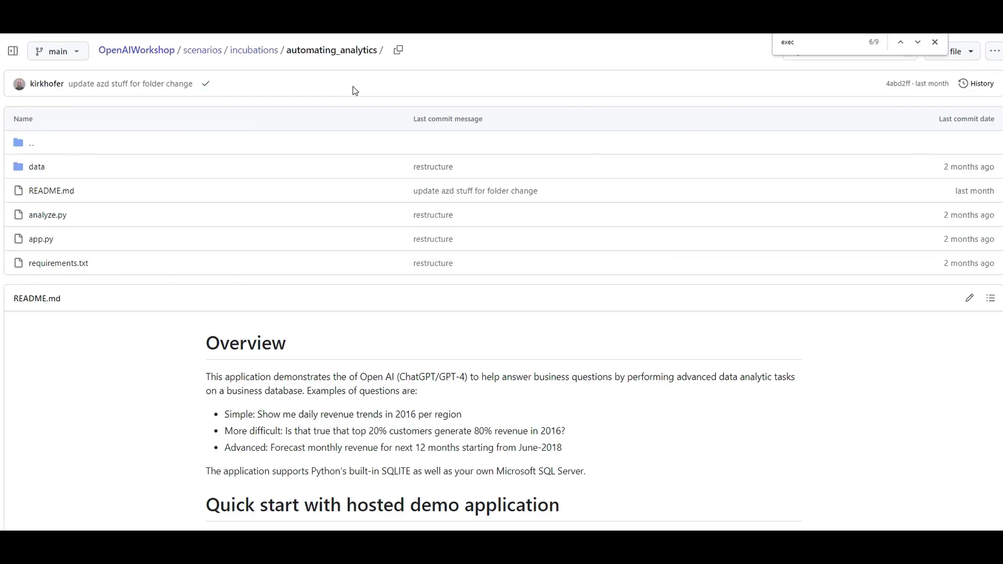
pyautogui.click(34, 169)
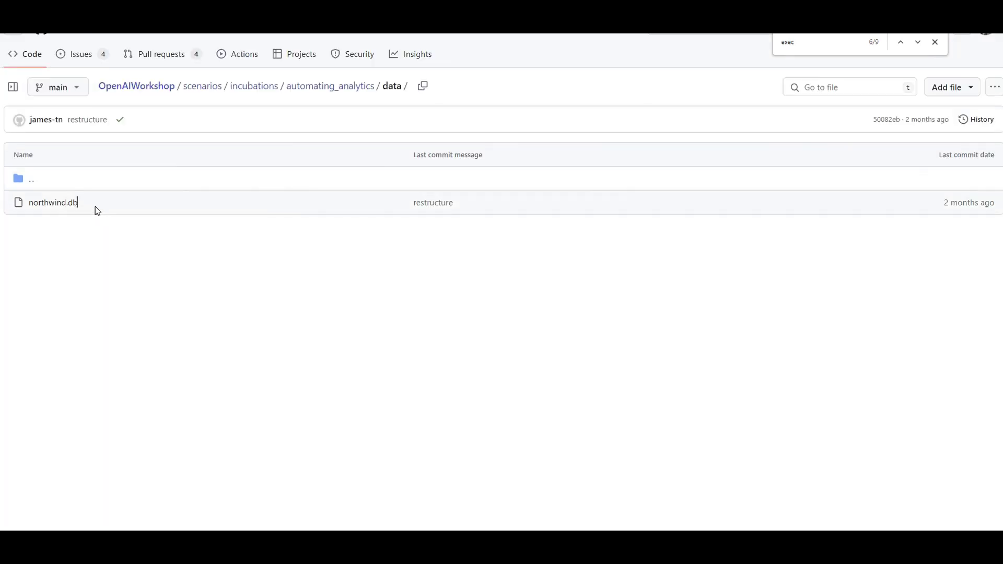
pyautogui.moveTo(95, 205); pyautogui.dragTo(27, 205)
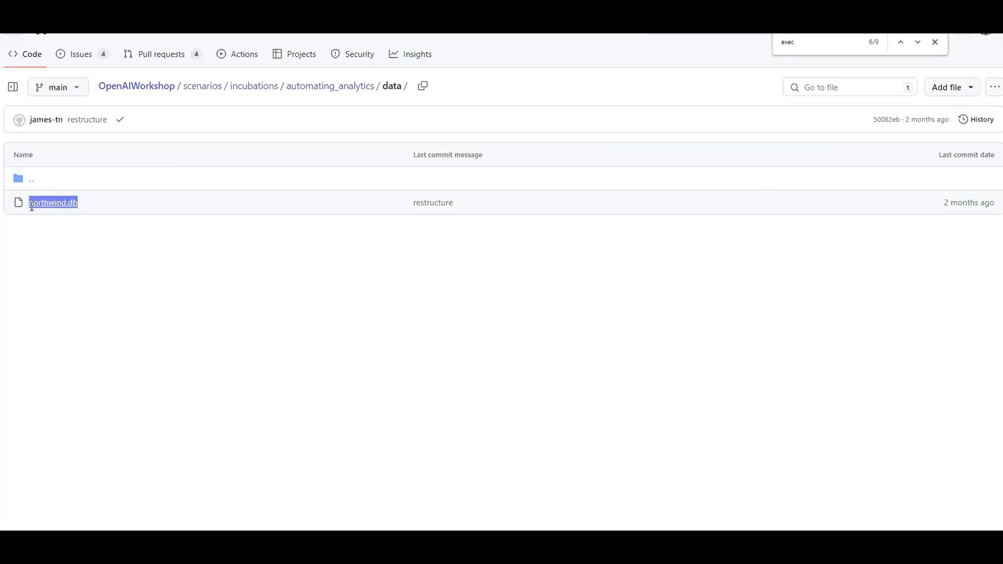
pyautogui.click(125, 266)
pyautogui.moveTo(13, 154); pyautogui.dragTo(32, 203)
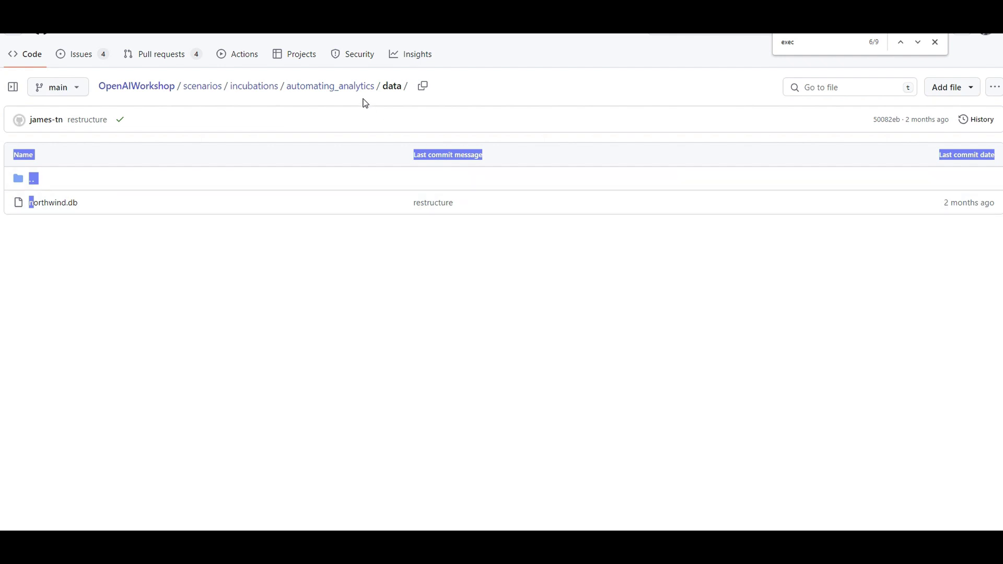
# Return to the automating_analytics README, close the page search, and open the hosted demo application link
pyautogui.click(348, 87)
pyautogui.scroll(-5, 500, 384)
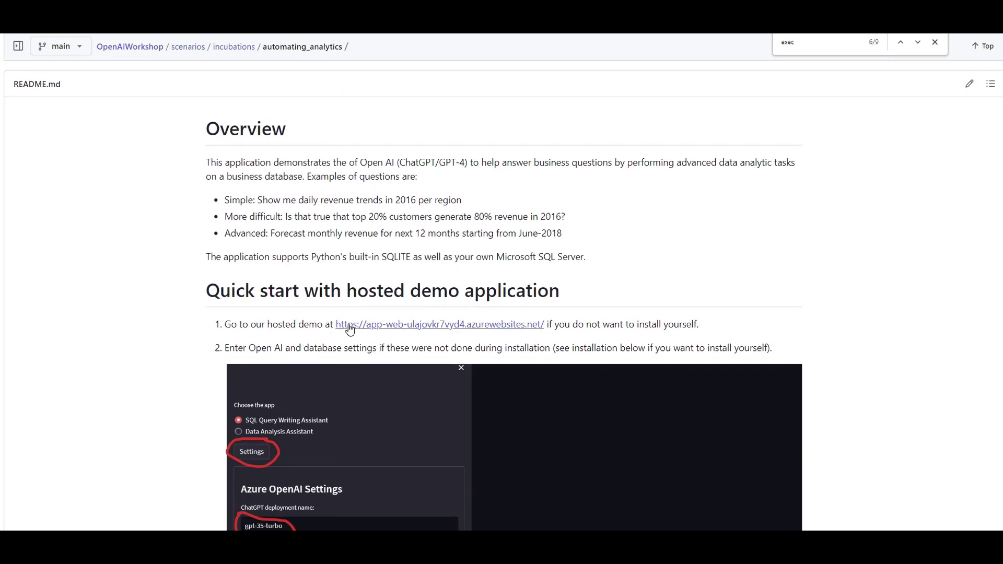
pyautogui.press('Escape')
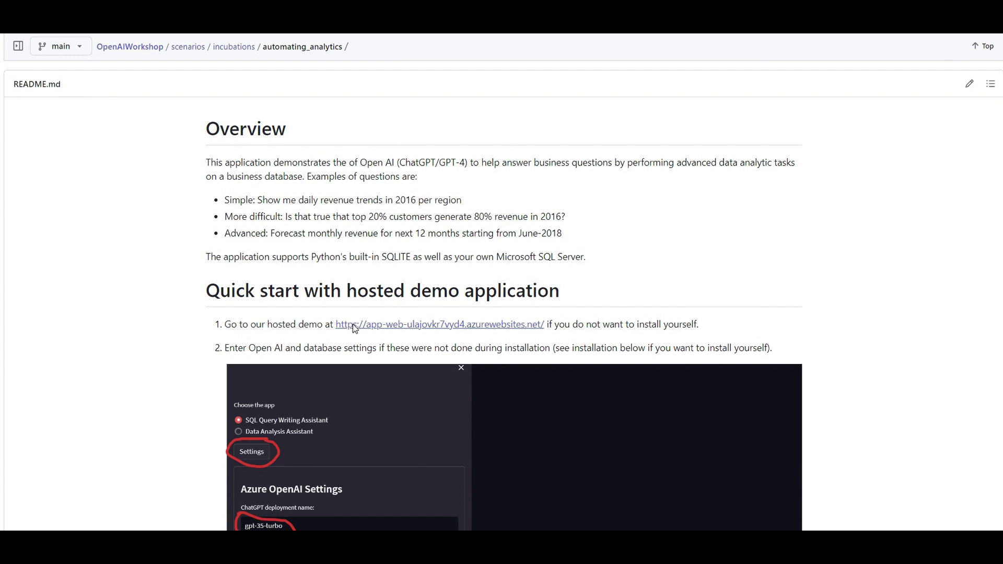
pyautogui.click(355, 325)
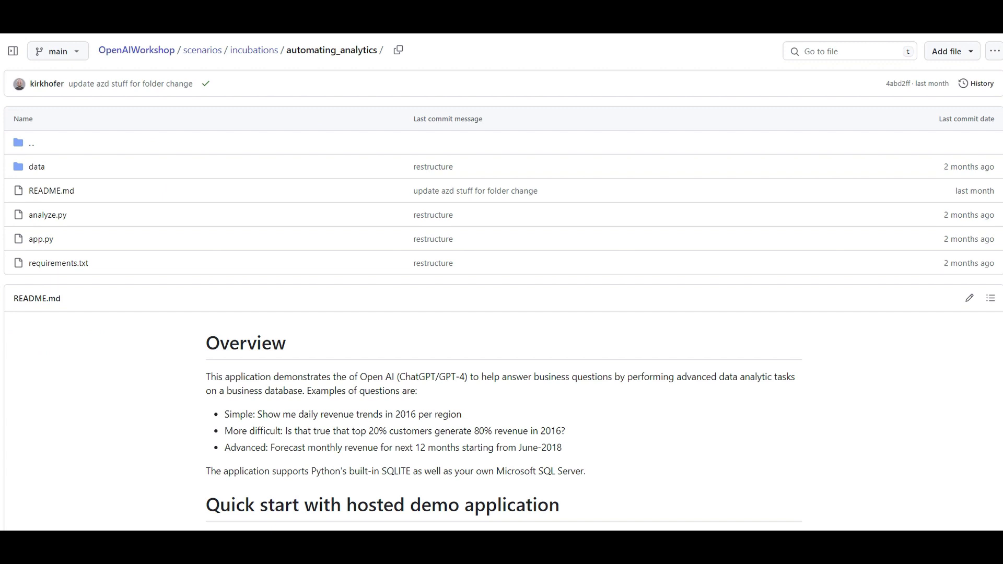
# Review the README overview and open the data folder in the repository and in the local automated_analytics download
pyautogui.scroll(-3, 221, 93)
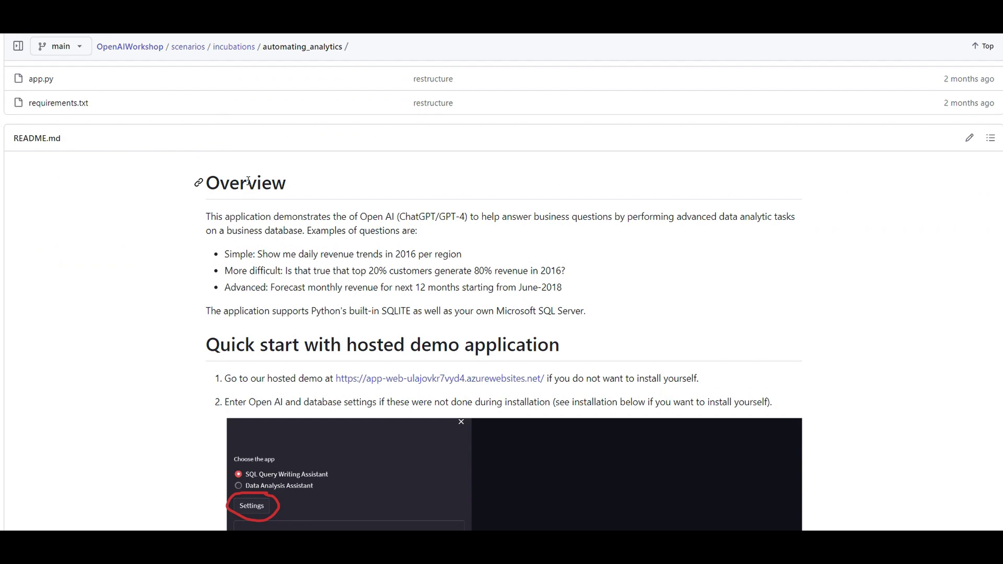
pyautogui.scroll(-3, 536, 213)
pyautogui.scroll(6, 524, 226)
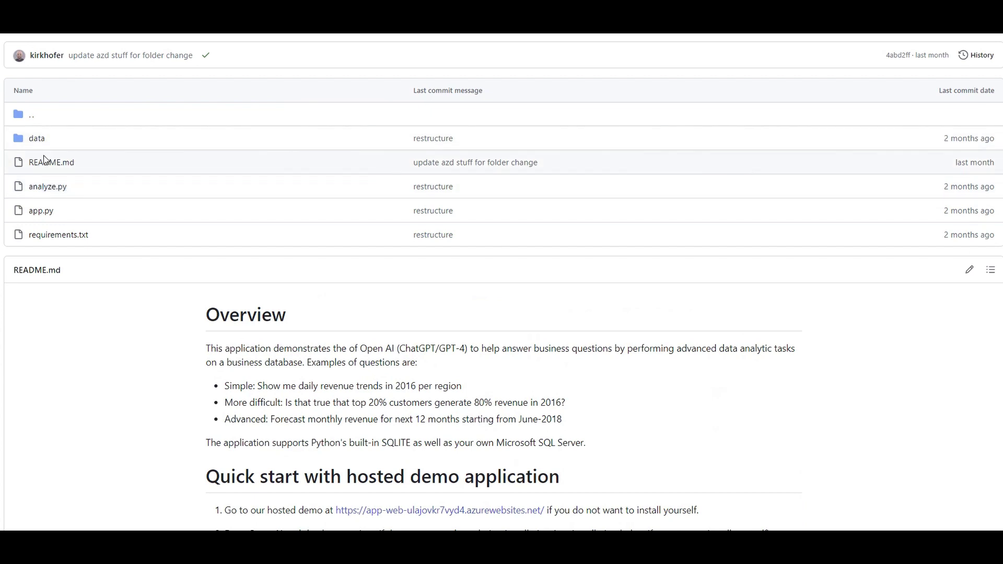
pyautogui.click(37, 141)
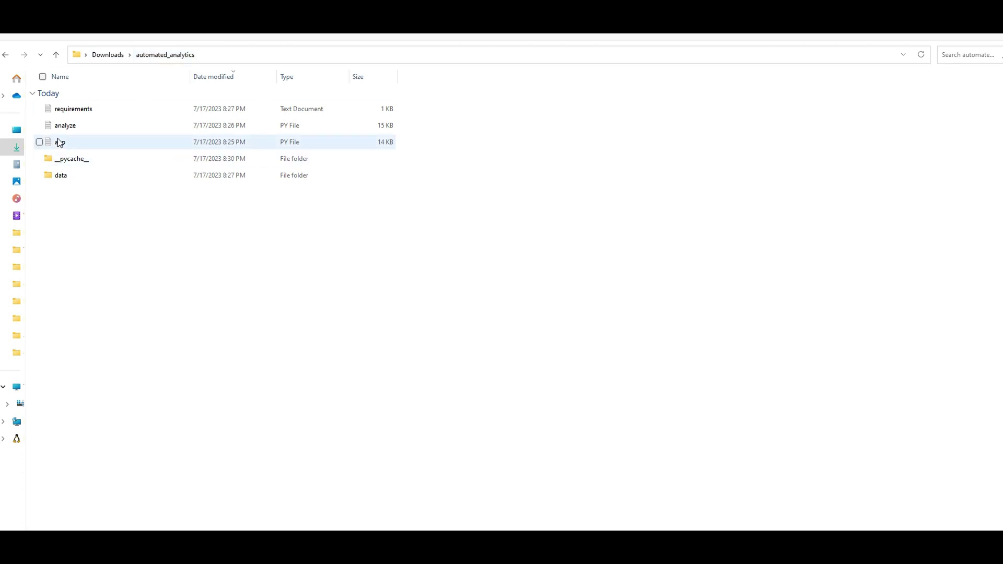
pyautogui.doubleClick(65, 177)
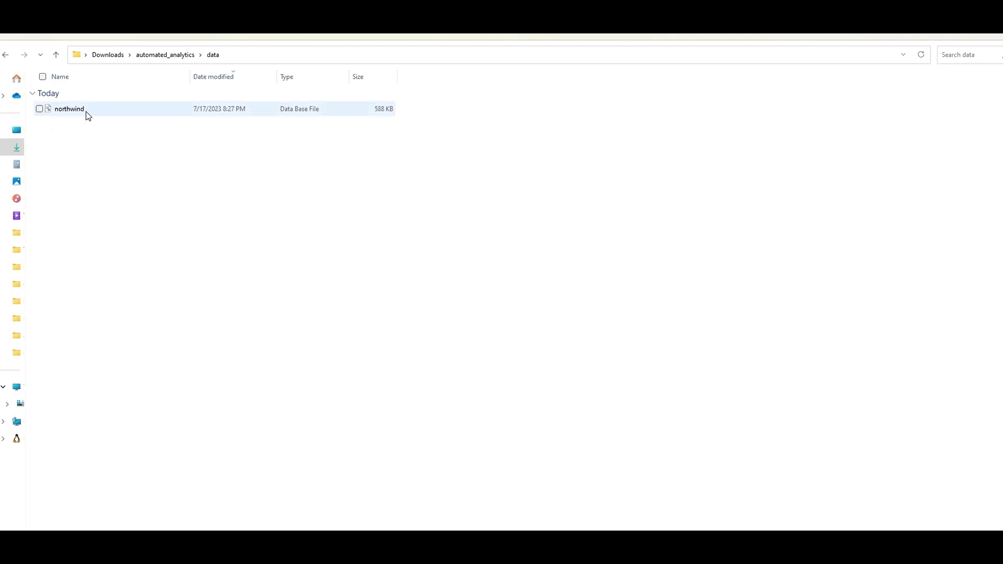
# Switch to Visual Studio Code, enlarge the terminal, and run streamlit run app.py in the automated_analytics folder
pyautogui.hotkey('alt', 'Tab')
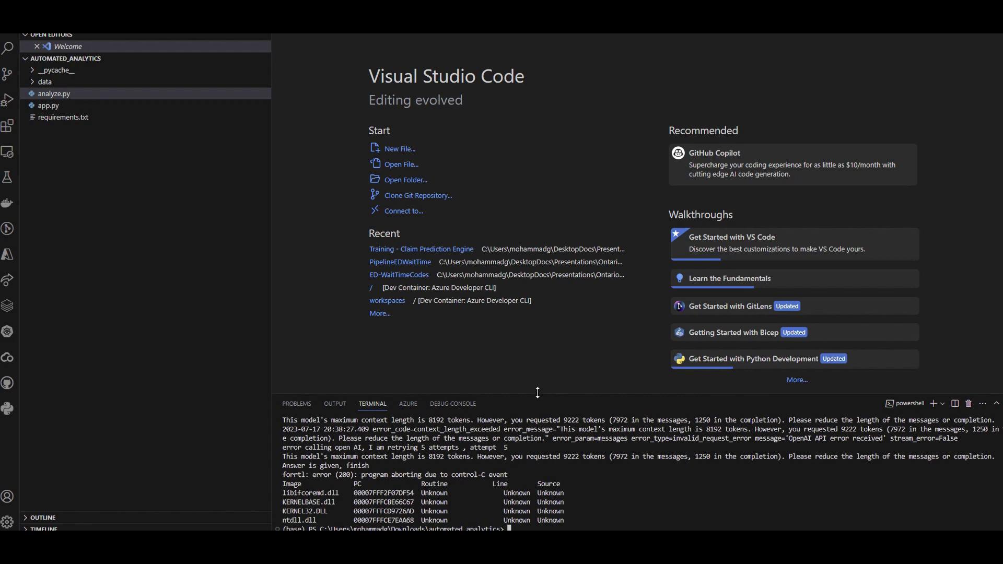
pyautogui.moveTo(539, 394); pyautogui.dragTo(525, 293)
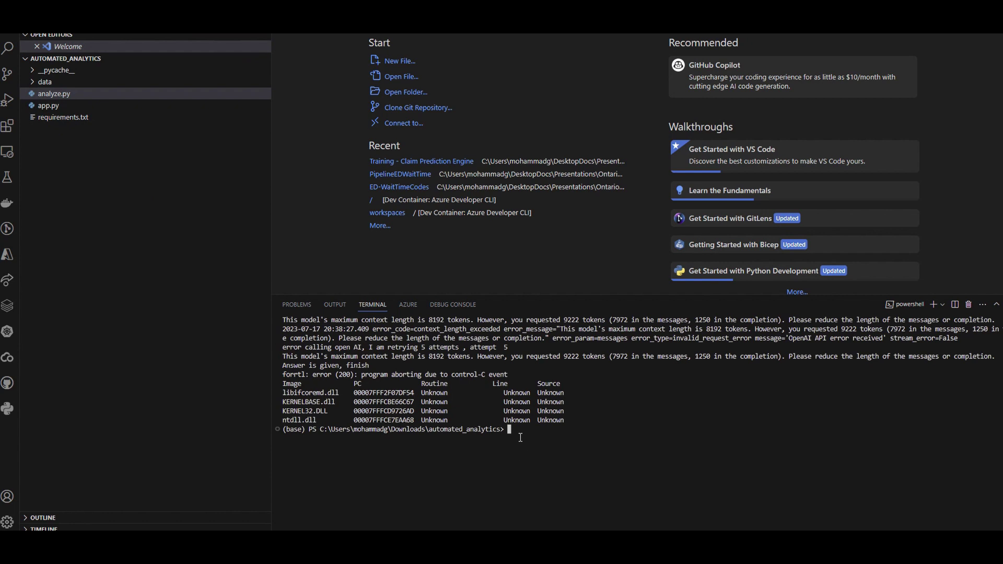
pyautogui.press('Up')
pyautogui.press('Up')
pyautogui.press('Down')
pyautogui.press('Return')
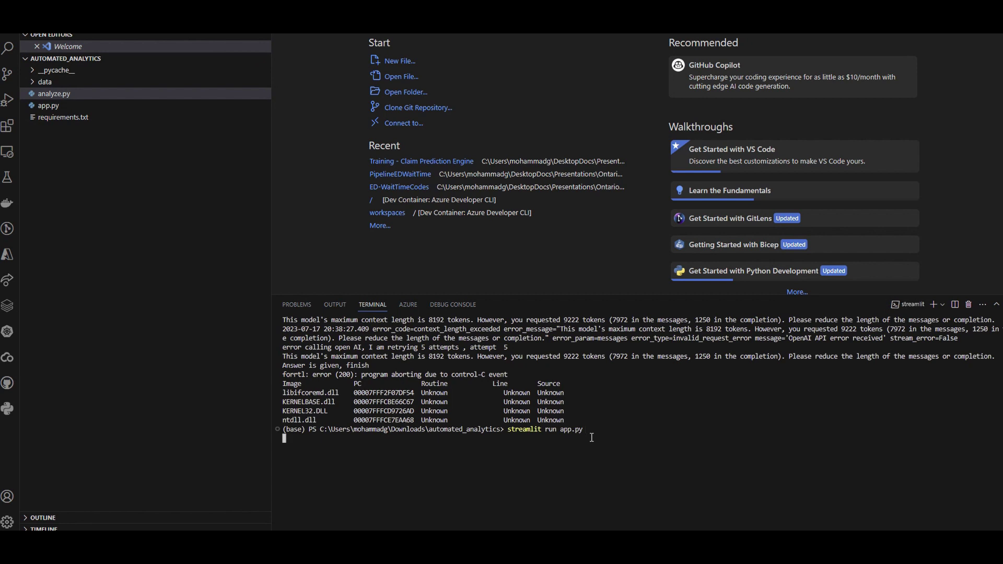
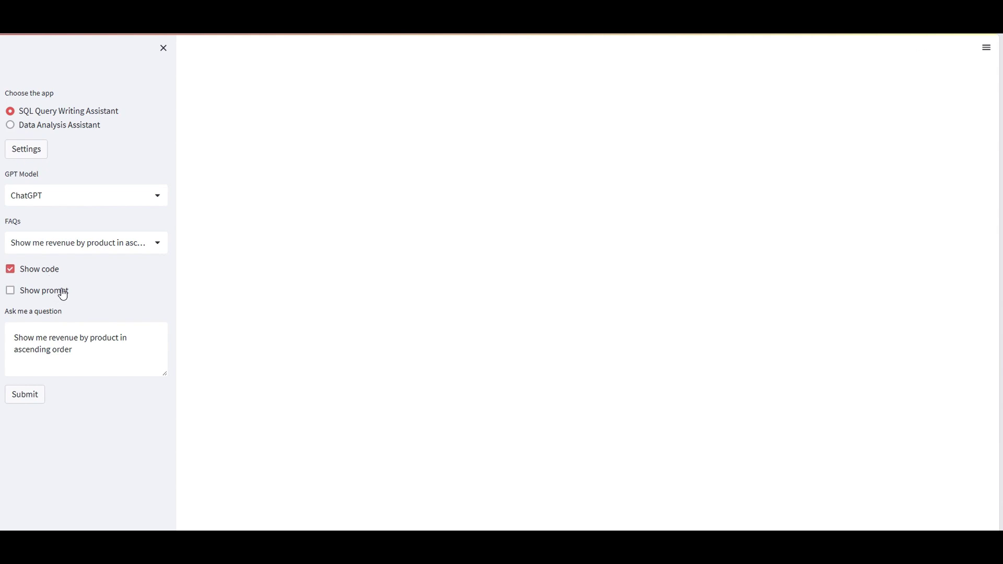
# Enable Show prompt in the SQL Query Writing Assistant and highlight the sample revenue question
pyautogui.click(63, 295)
pyautogui.moveTo(64, 359); pyautogui.dragTo(8, 335)
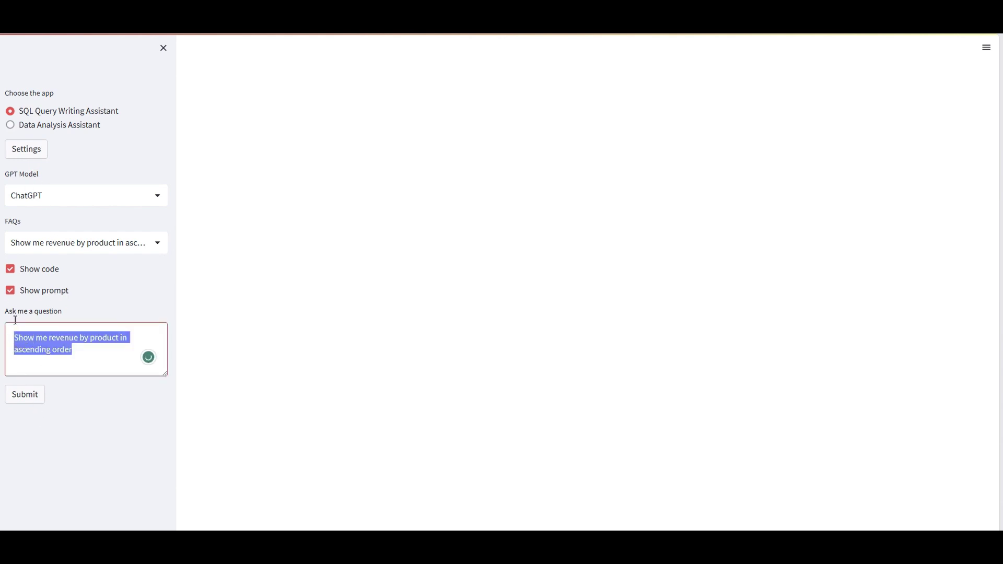
# Open the app settings and try the sqlserver SQL engine option before returning to sqlite
pyautogui.click(17, 157)
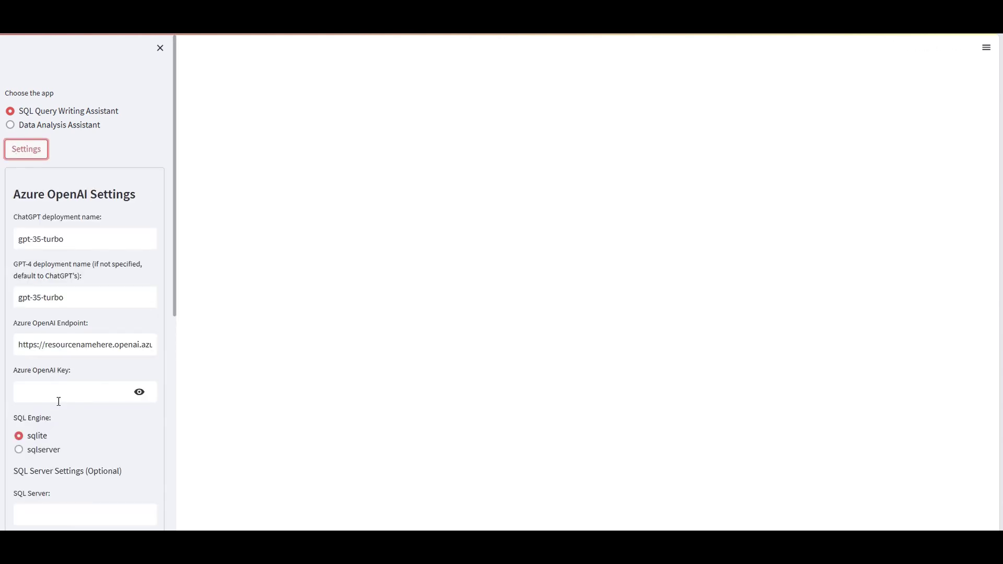
pyautogui.scroll(-2, 58, 401)
pyautogui.scroll(-3, 39, 380)
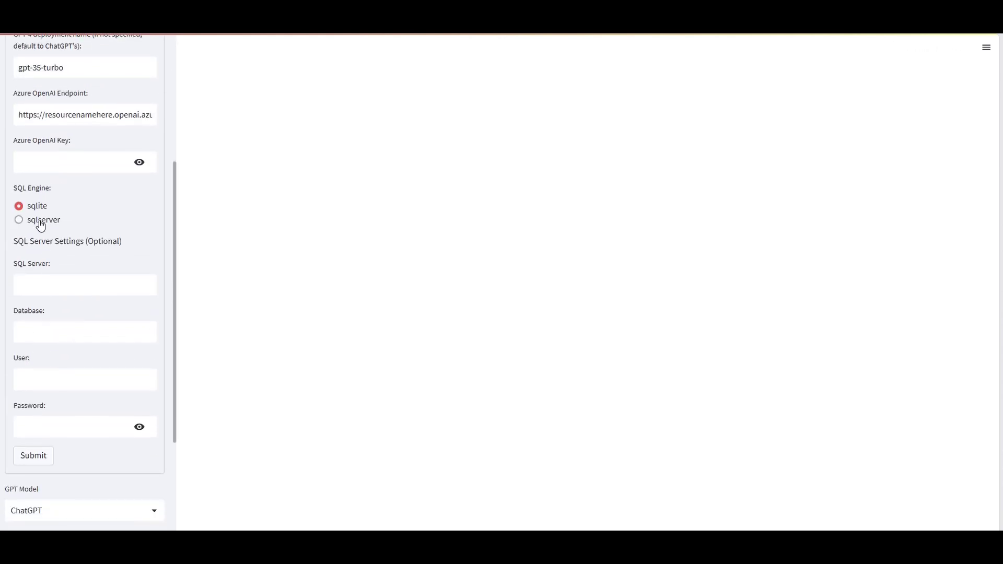
pyautogui.click(40, 220)
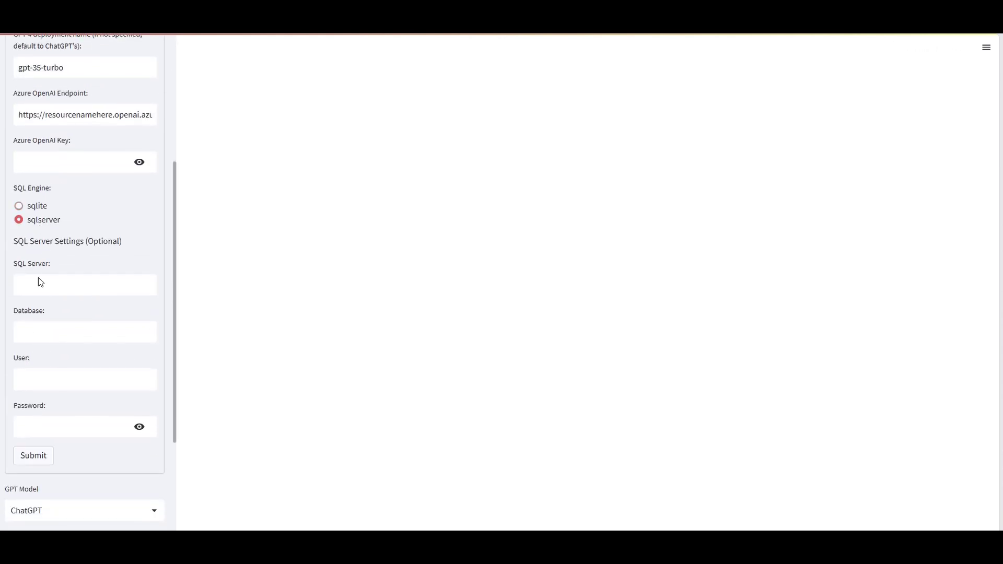
pyautogui.click(32, 208)
# Check the northwind database file in the local data folder and return to the app settings
pyautogui.moveTo(474, 548)
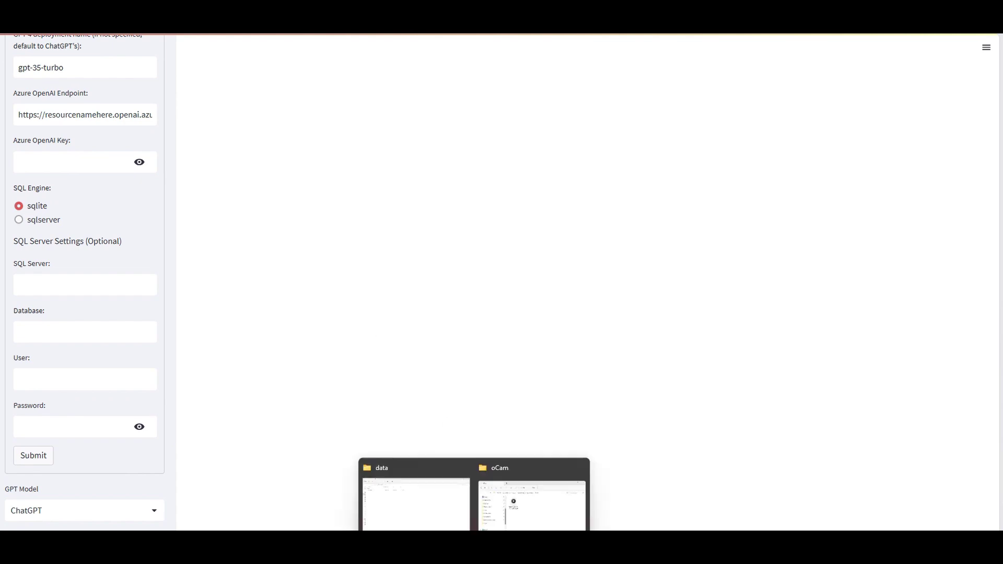
pyautogui.click(431, 515)
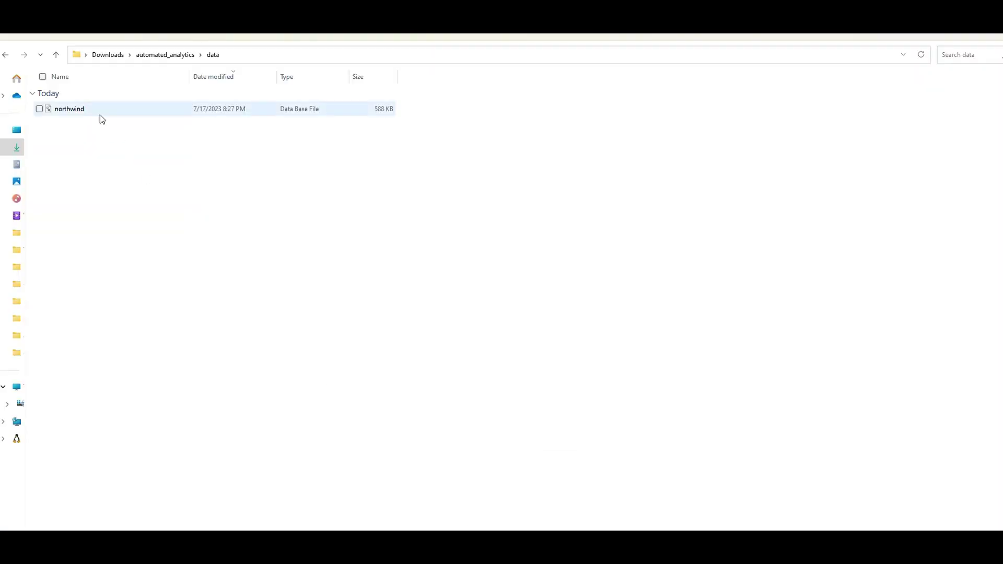
pyautogui.hotkey('alt', 'Tab')
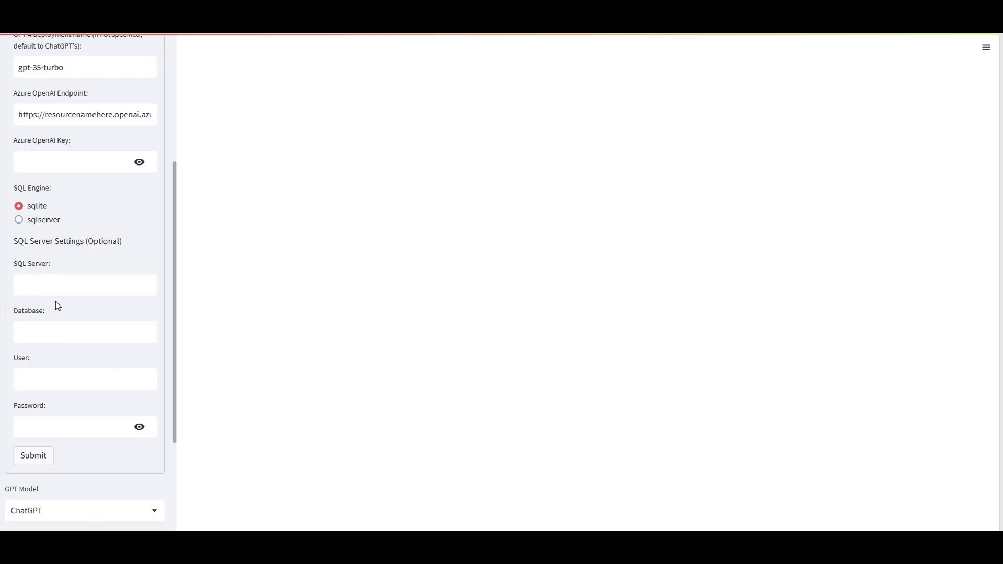
# Inspect the Azure OpenAI Endpoint setting, highlighting its placeholder URL and its label
pyautogui.scroll(5, 55, 301)
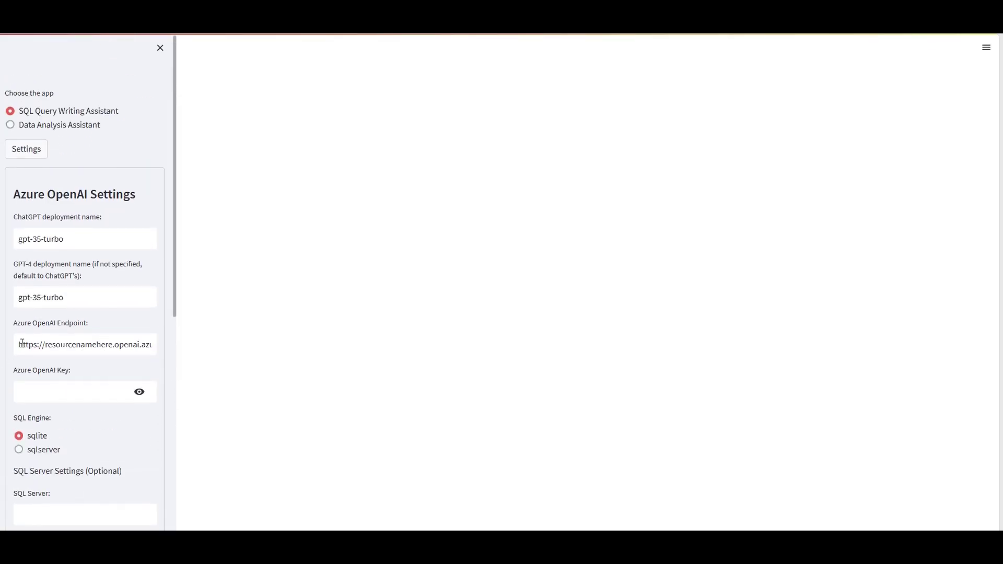
pyautogui.moveTo(20, 345); pyautogui.dragTo(166, 346)
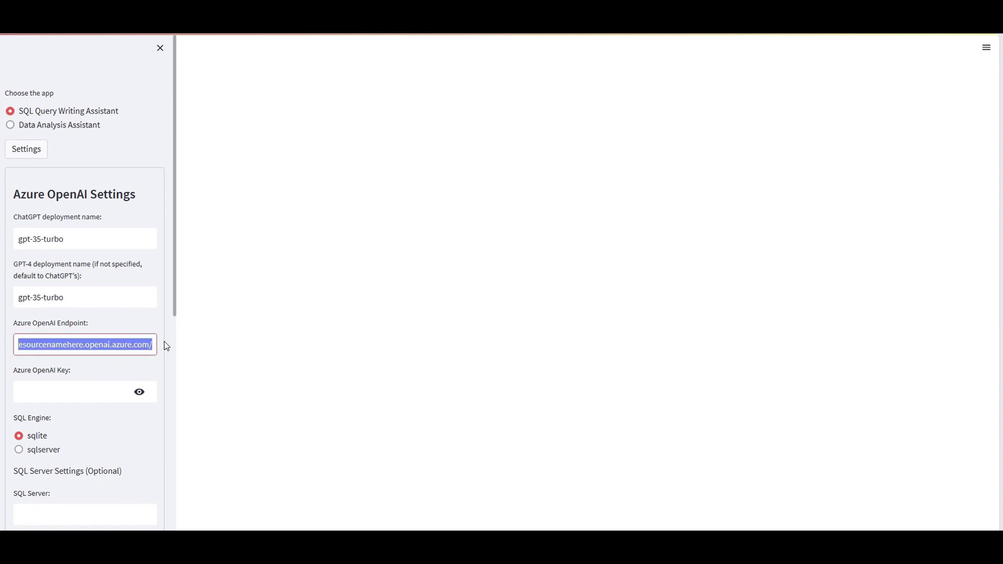
pyautogui.click(56, 342)
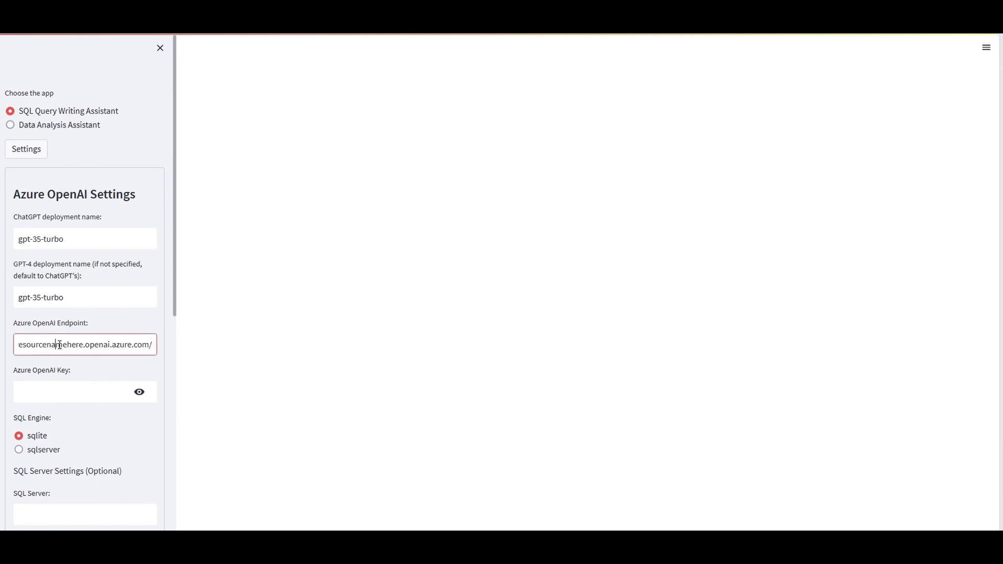
pyautogui.hotkey('shift', 'Home')
pyautogui.click(112, 346)
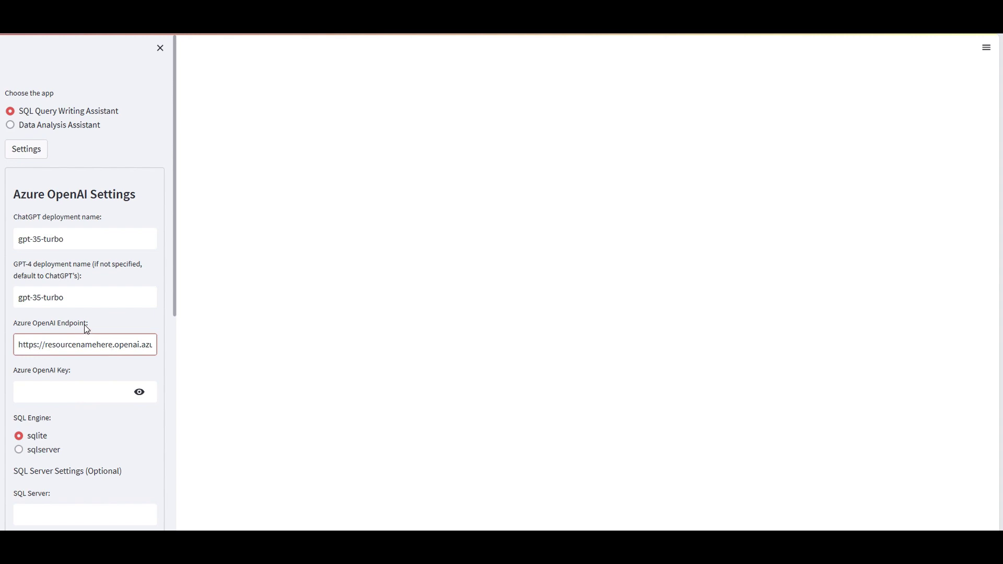
pyautogui.moveTo(83, 325); pyautogui.dragTo(39, 327)
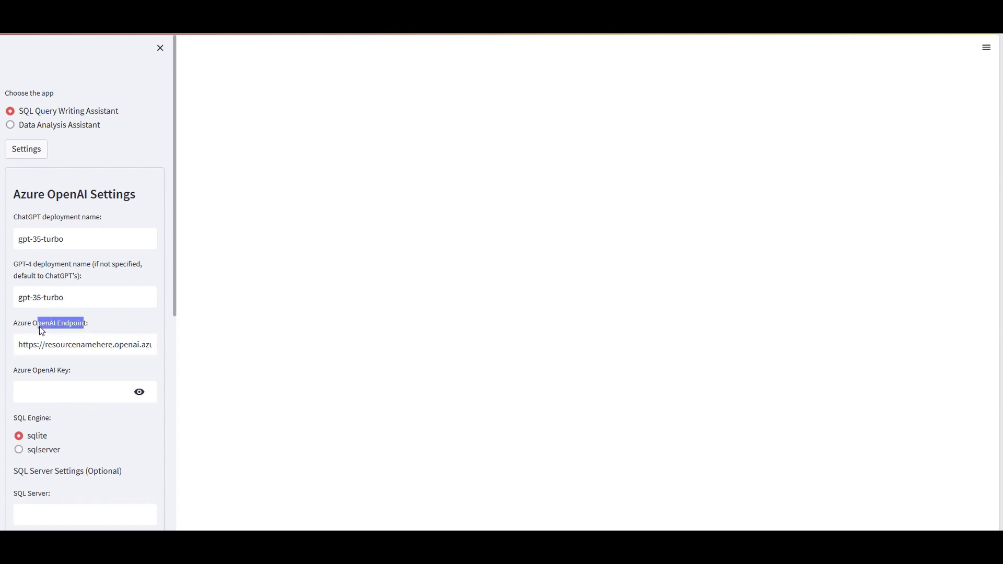
pyautogui.click(80, 392)
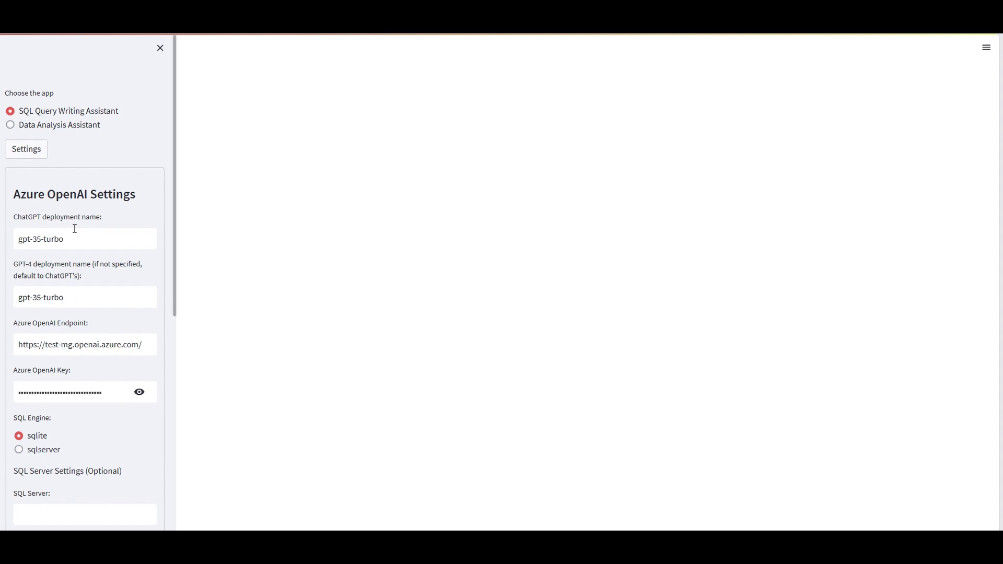
pyautogui.scroll(-7, 75, 229)
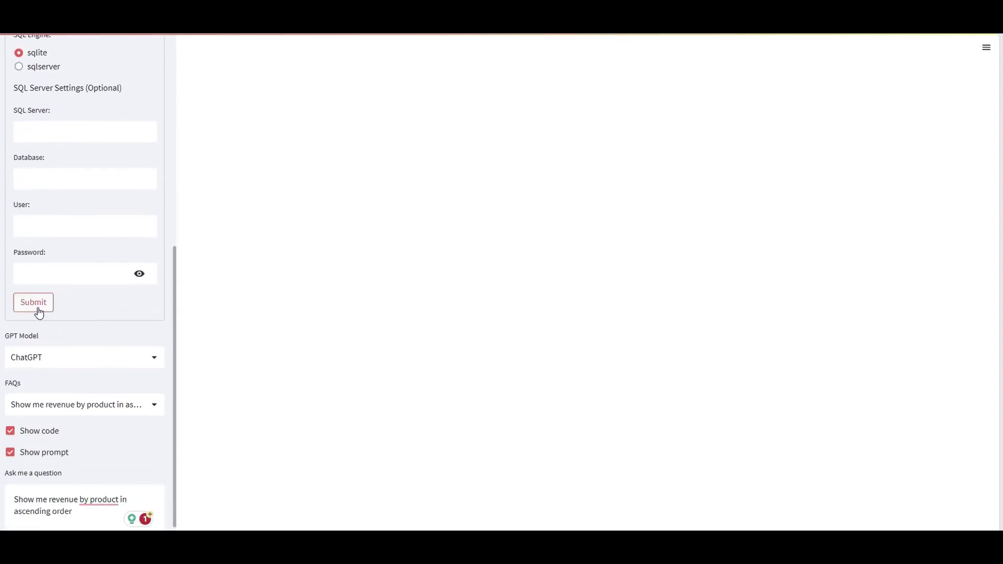
pyautogui.click(37, 308)
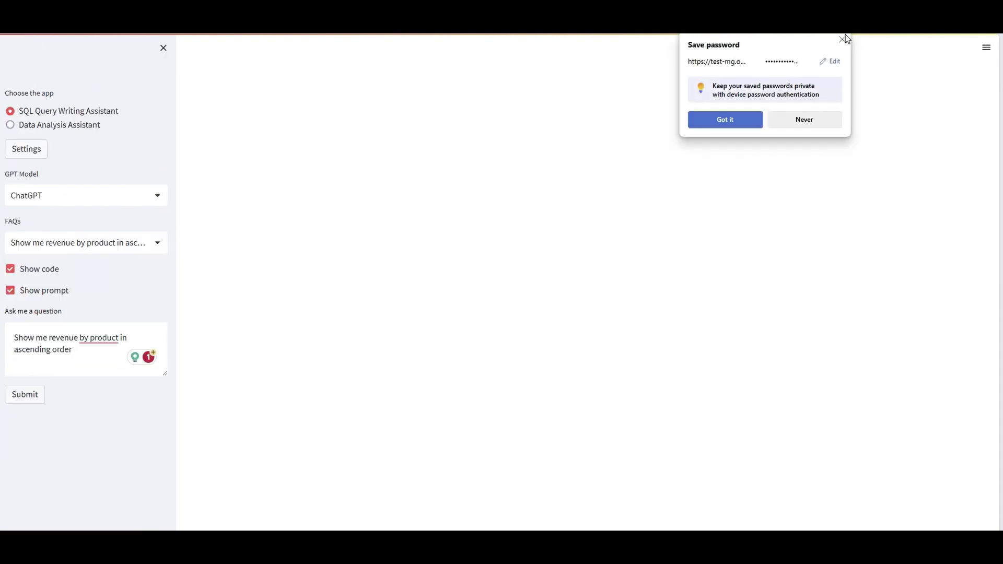
pyautogui.click(842, 40)
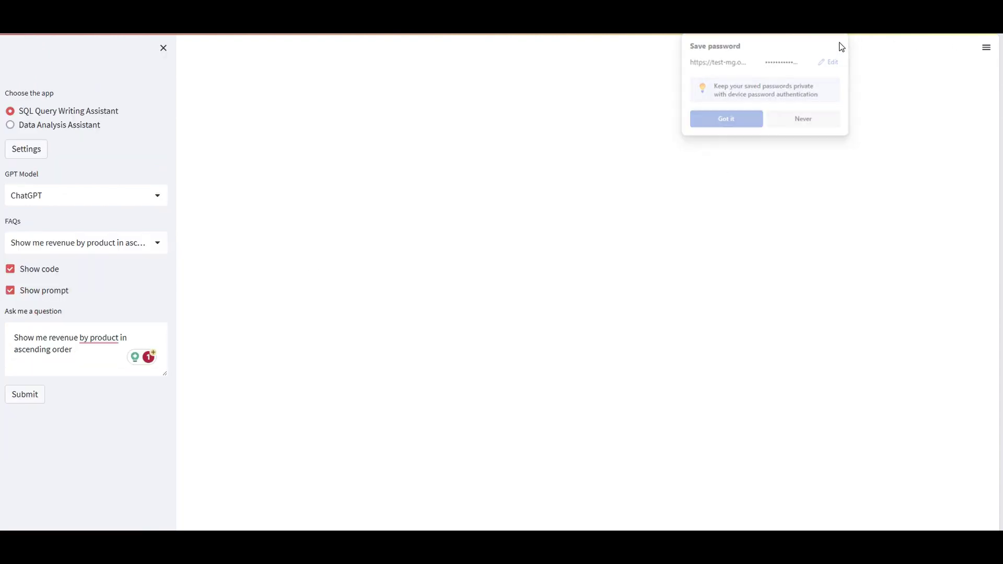
# Choose the FAQ "Show me revenue by product in ascending order" and submit it to the SQL Query Writing Assistant
pyautogui.click(96, 241)
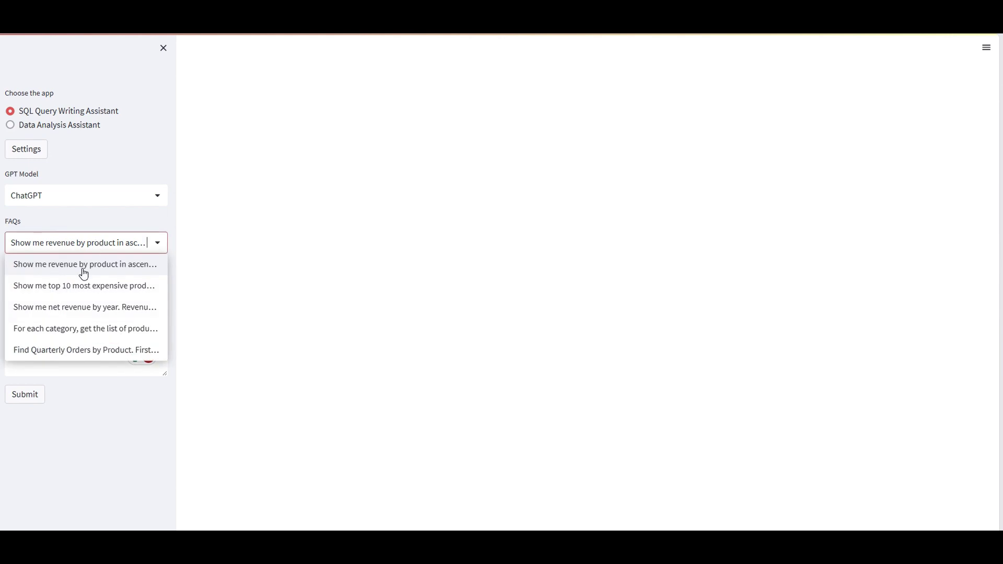
pyautogui.click(102, 267)
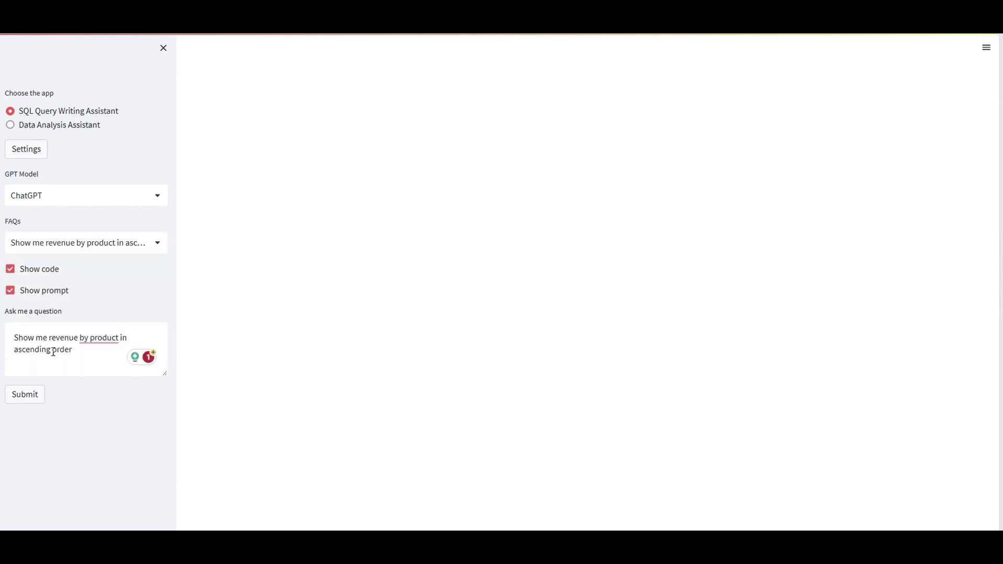
pyautogui.tripleClick(71, 355)
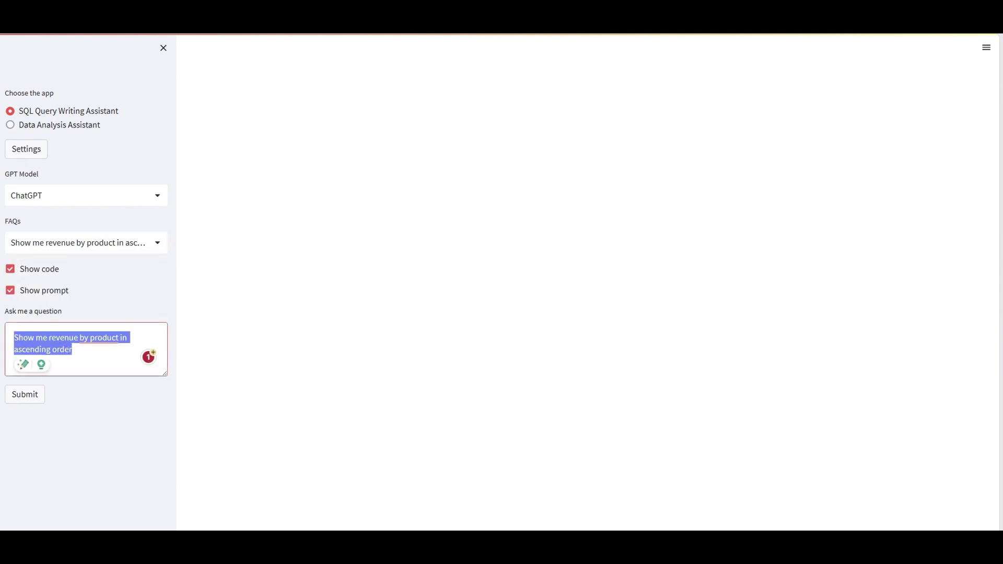
pyautogui.click(330, 337)
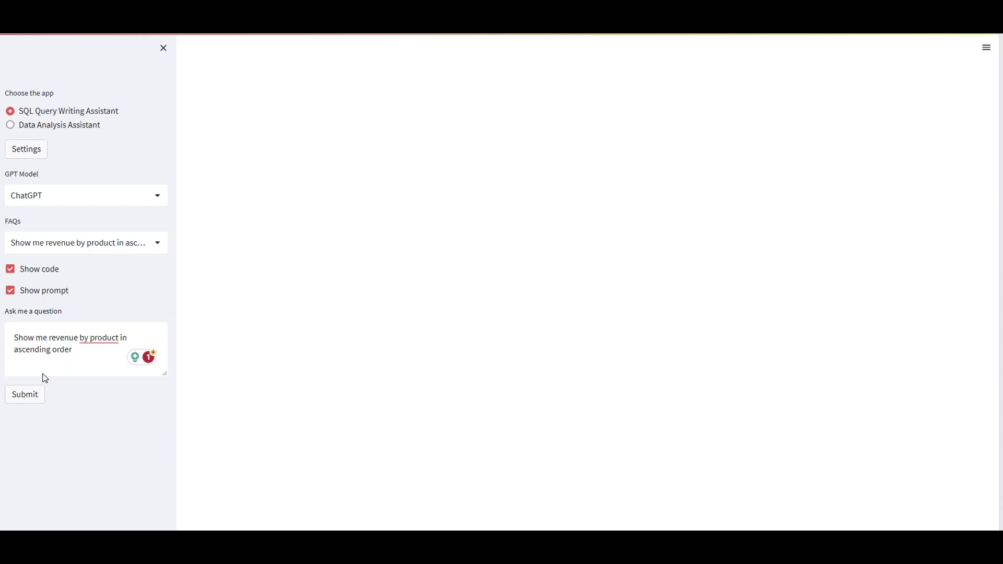
pyautogui.click(28, 395)
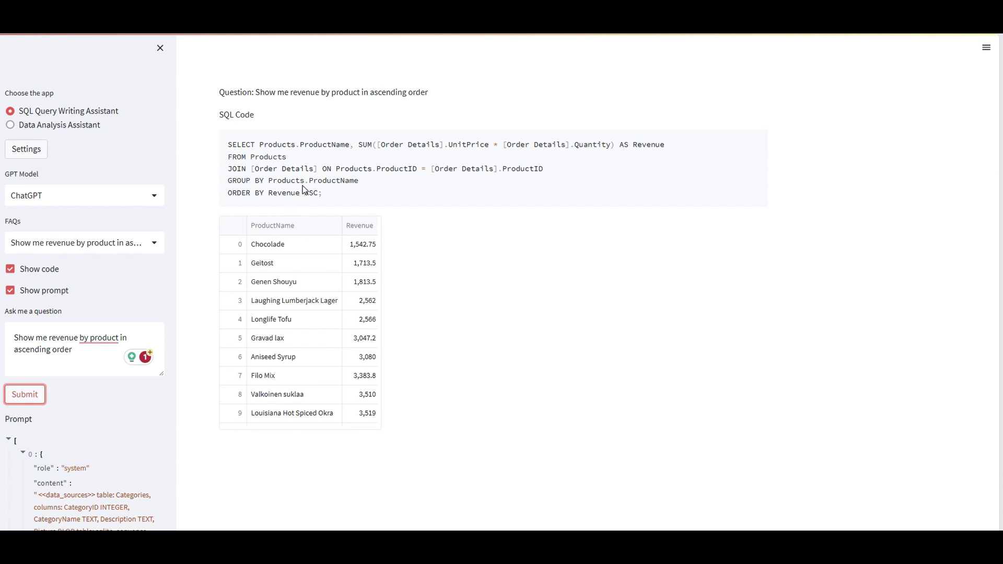
# Examine the generated revenue query, highlighting its SQL code and the question it answers
pyautogui.moveTo(232, 145)
pyautogui.mouseDown()
pyautogui.moveTo(336, 141)
pyautogui.moveTo(418, 179)
pyautogui.moveTo(320, 194)
pyautogui.moveTo(237, 143)
pyautogui.mouseUp()
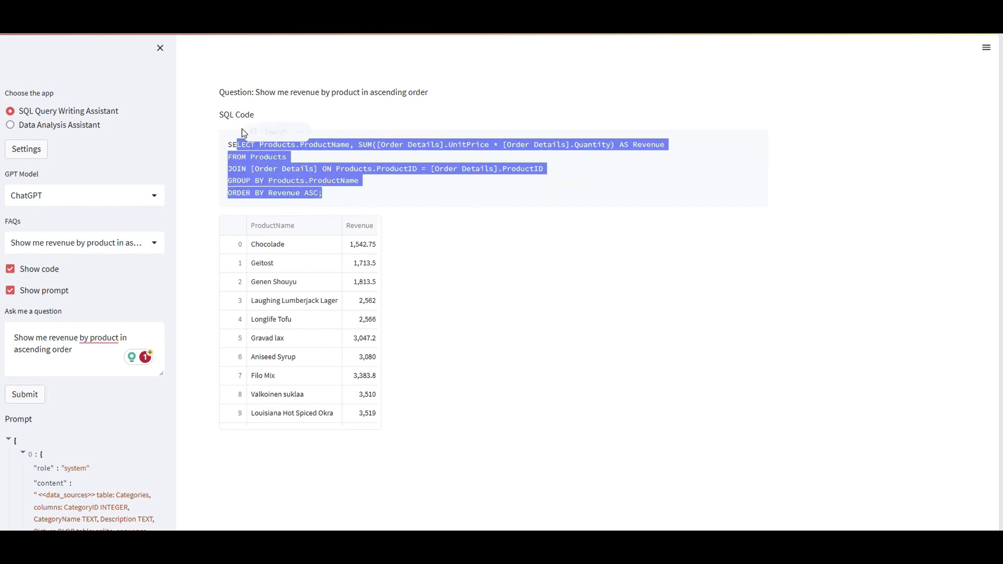
pyautogui.moveTo(436, 94); pyautogui.dragTo(256, 92)
pyautogui.scroll(-3, 176, 362)
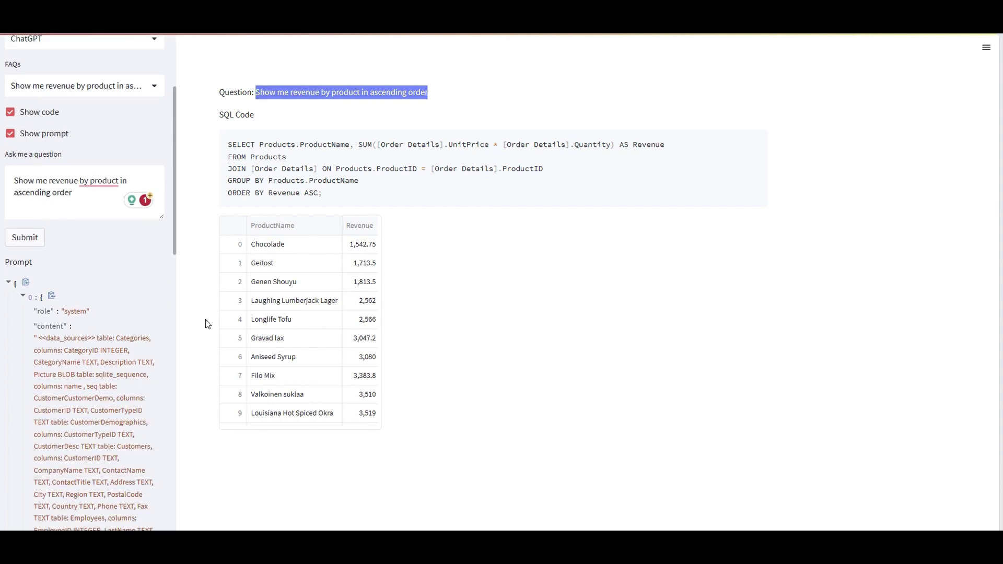
pyautogui.click(365, 121)
pyautogui.moveTo(434, 92); pyautogui.dragTo(265, 92)
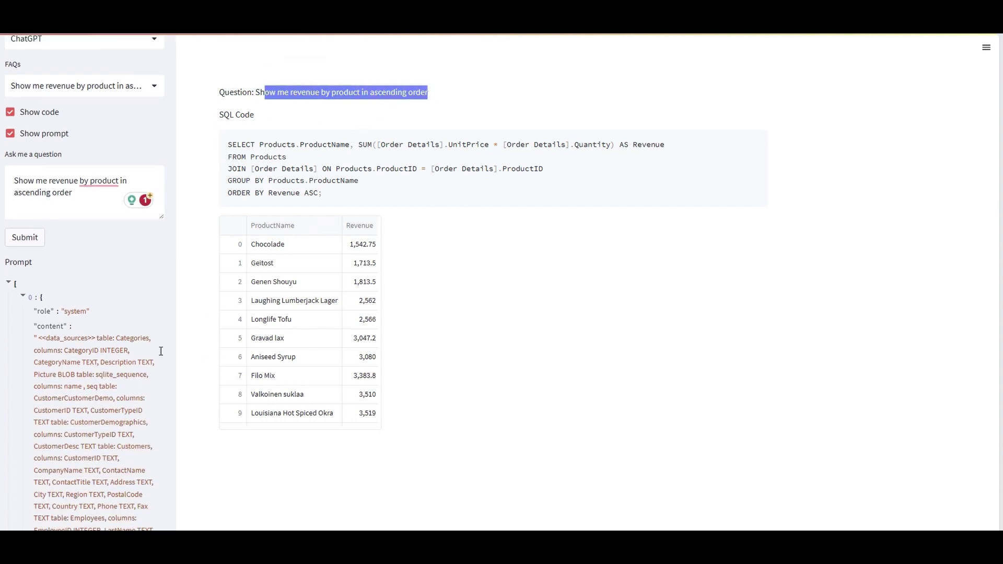
# Examine the displayed prompt's table schemas, agent instructions and user question, and highlight the SQL code produced from it
pyautogui.scroll(-3, 38, 218)
pyautogui.moveTo(46, 180); pyautogui.dragTo(102, 265)
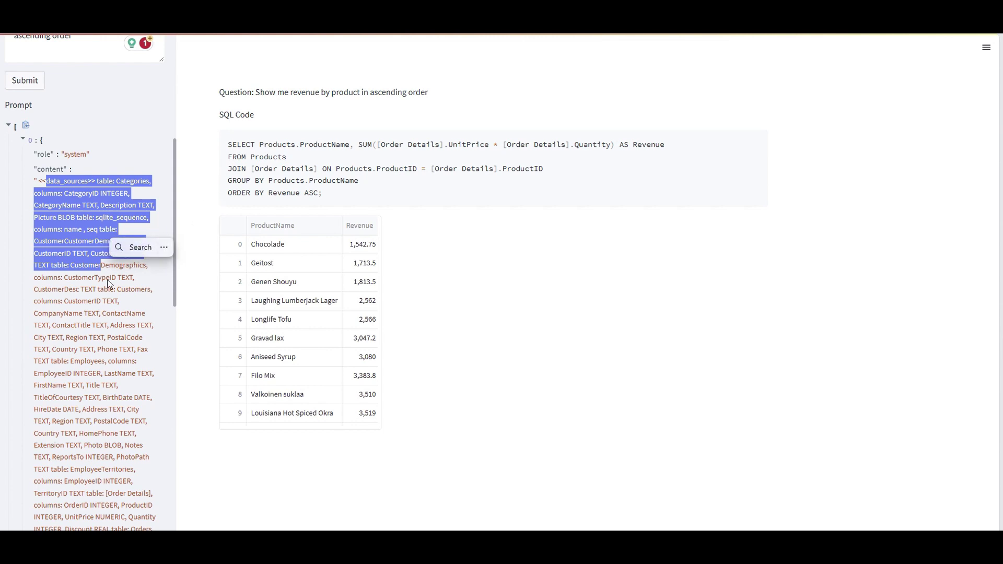
pyautogui.click(98, 309)
pyautogui.scroll(-3, 97, 309)
pyautogui.moveTo(55, 156); pyautogui.dragTo(103, 389)
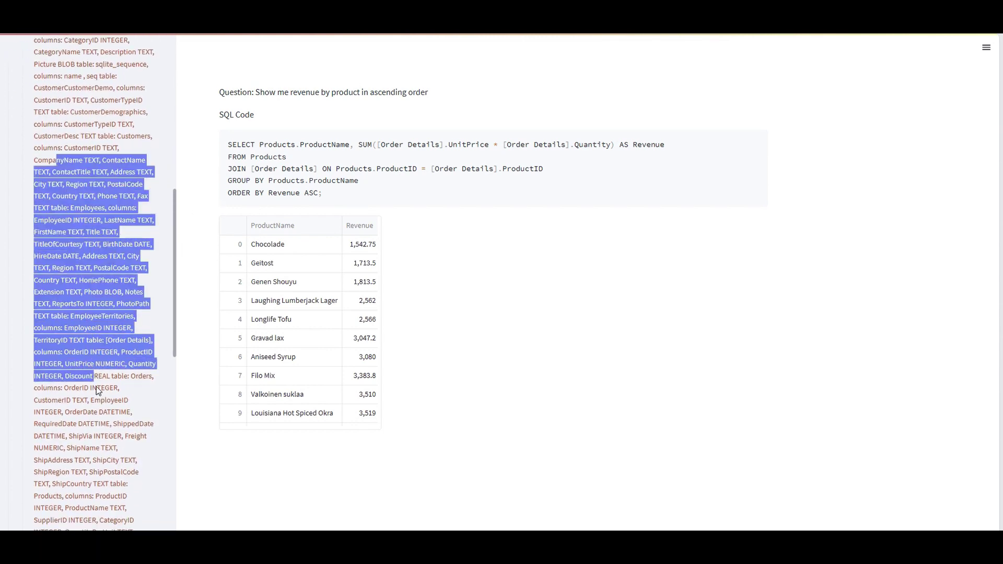
pyautogui.scroll(-10, 96, 361)
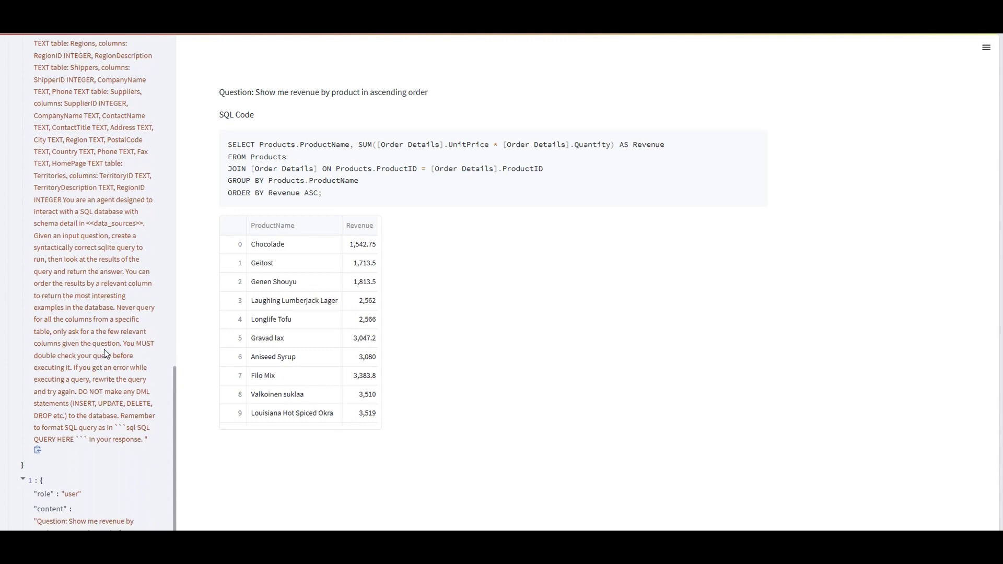
pyautogui.scroll(-1, 105, 349)
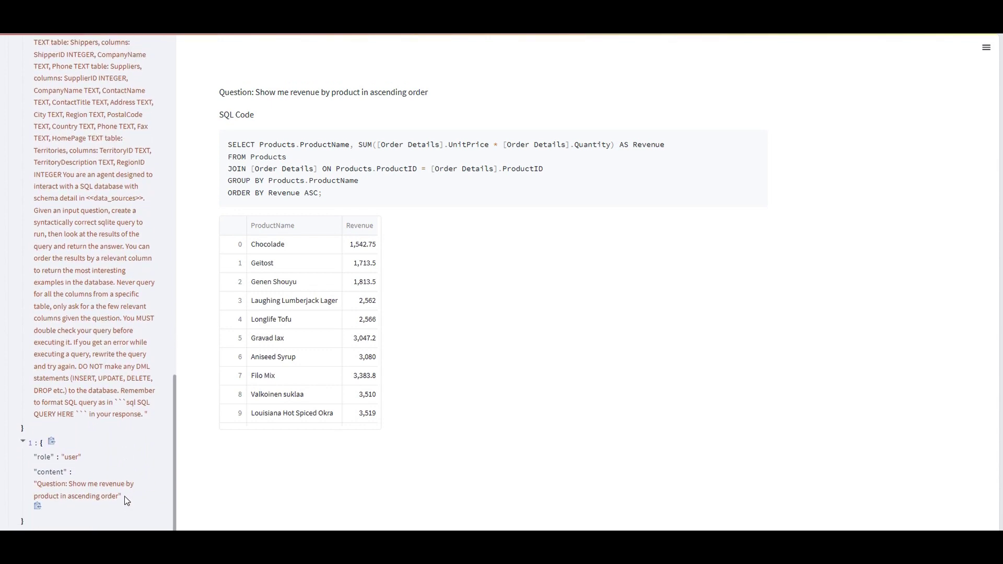
pyautogui.moveTo(126, 500); pyautogui.dragTo(65, 488)
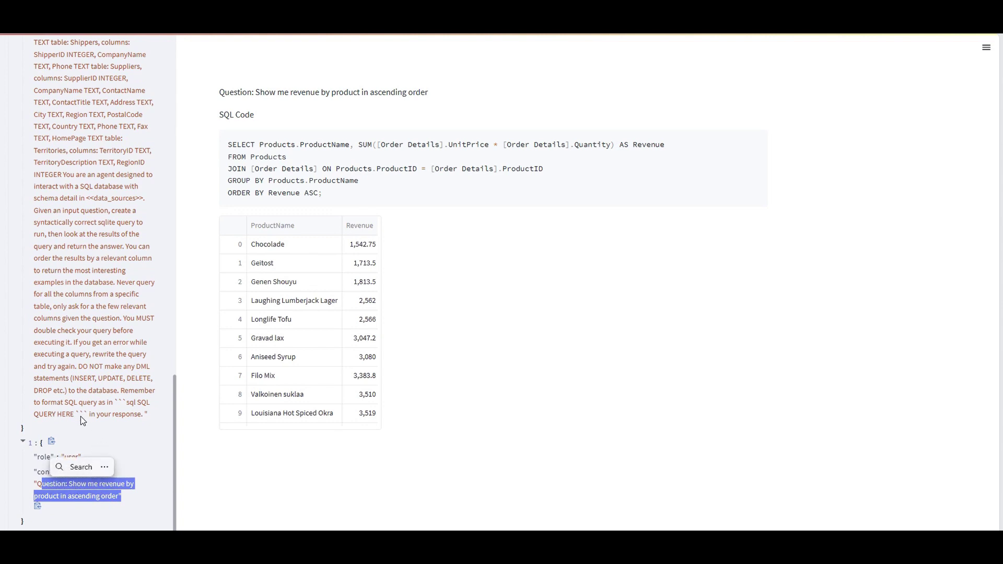
pyautogui.moveTo(144, 414); pyautogui.dragTo(45, 355)
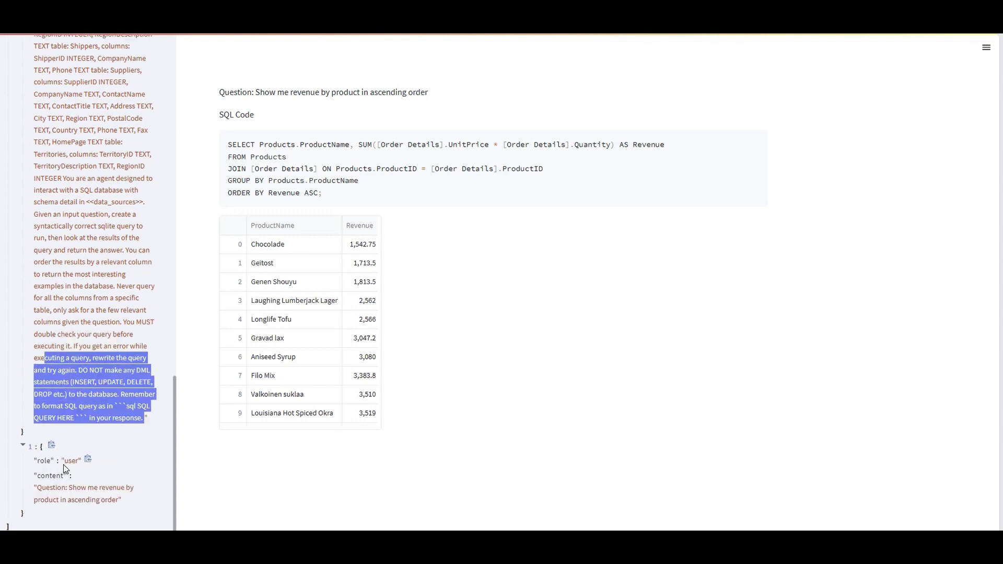
pyautogui.scroll(-1, 65, 468)
pyautogui.moveTo(68, 461); pyautogui.dragTo(72, 475)
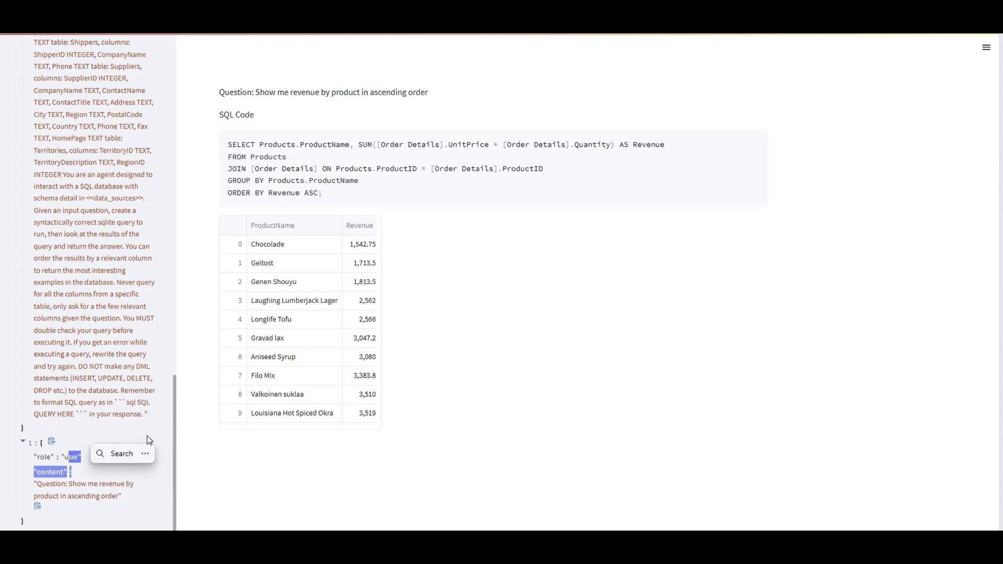
pyautogui.scroll(1, 149, 441)
pyautogui.moveTo(333, 194); pyautogui.dragTo(219, 154)
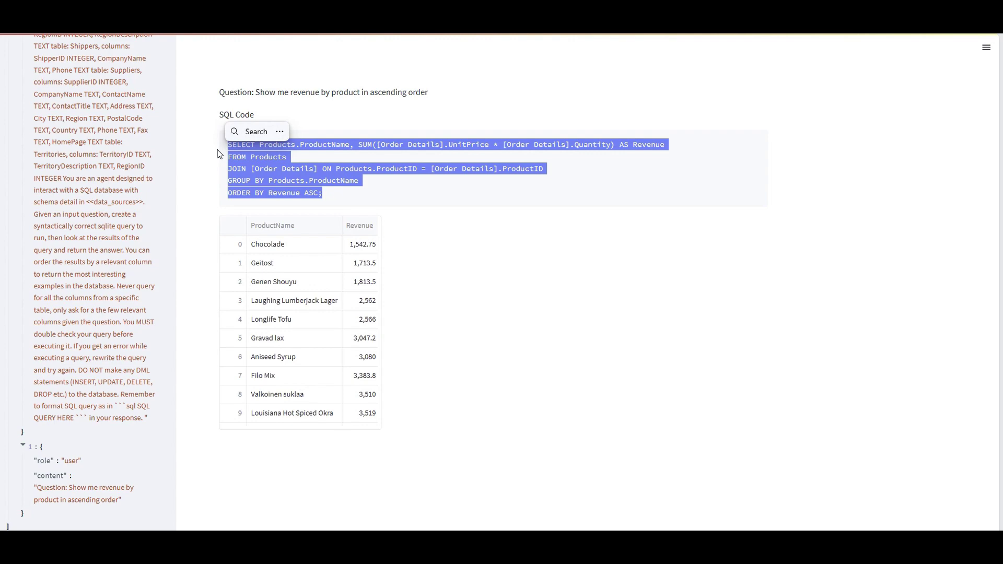
# Choose the FAQ "Find Quarterly Orders by Product" and submit it as the new question
pyautogui.scroll(15, 79, 193)
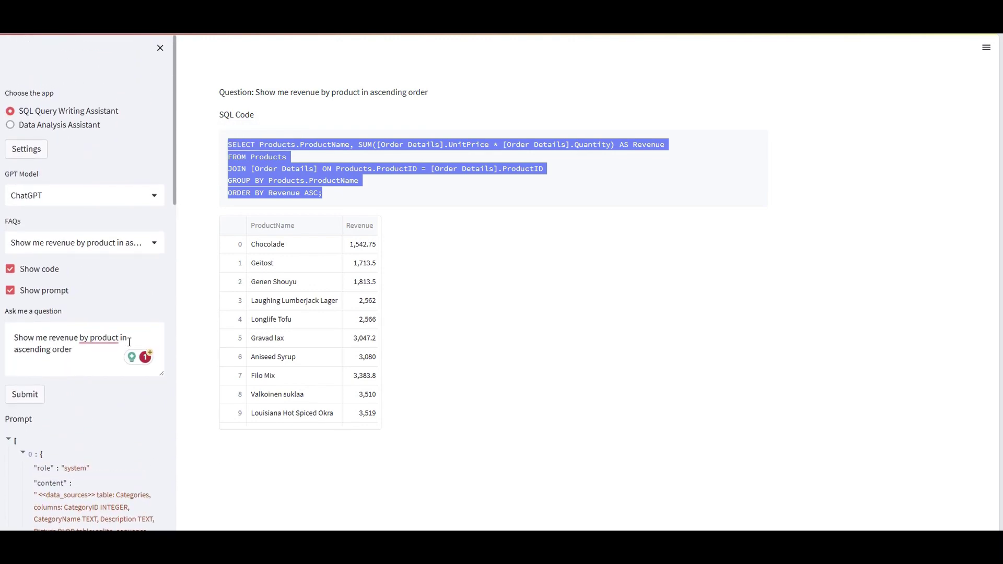
pyautogui.click(154, 242)
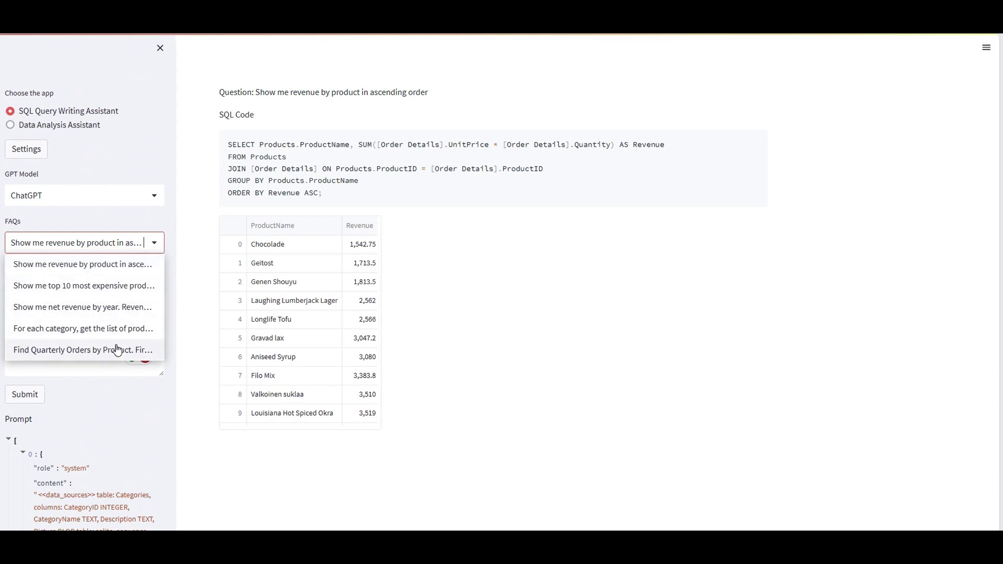
pyautogui.click(117, 350)
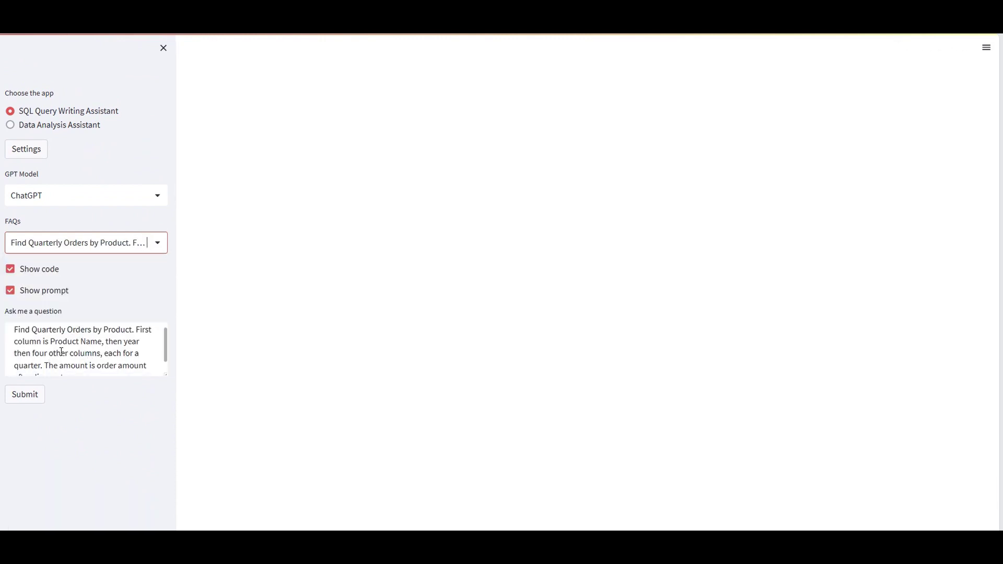
pyautogui.scroll(-1, 68, 351)
pyautogui.scroll(-1, 79, 366)
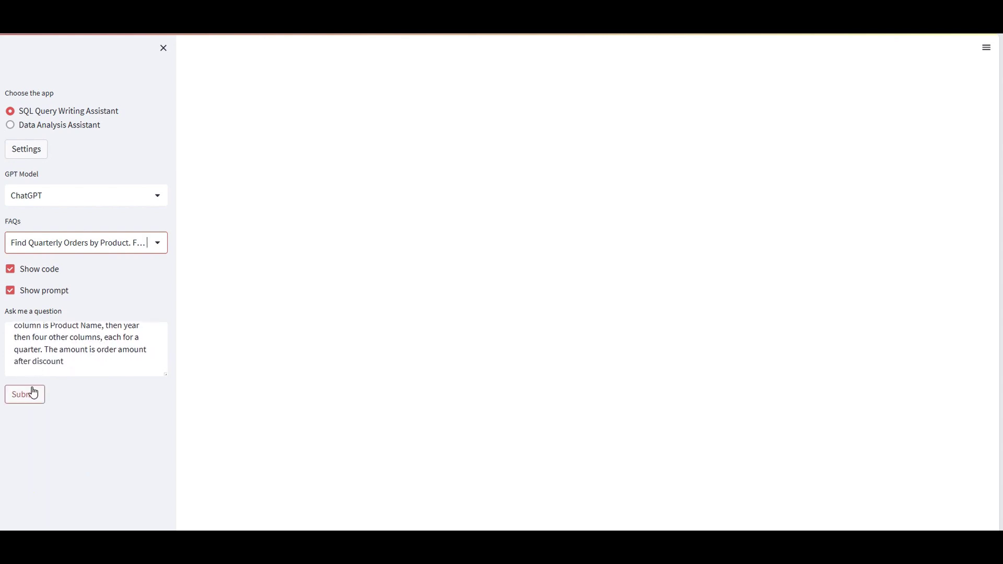
pyautogui.click(32, 391)
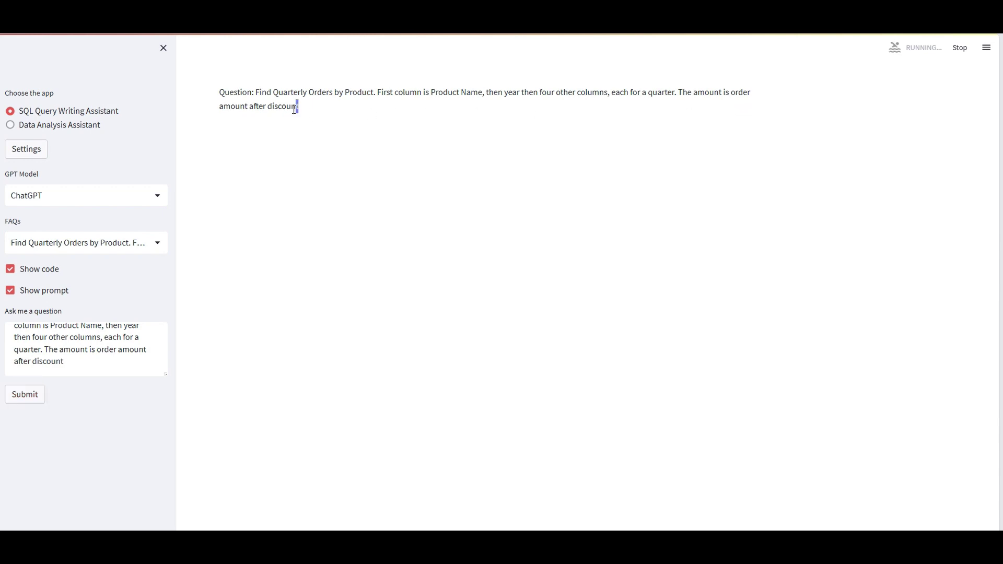
# Review the quarterly orders answer, highlighting the question, SQL code and order-year note, and look through the result table
pyautogui.moveTo(299, 107); pyautogui.dragTo(218, 98)
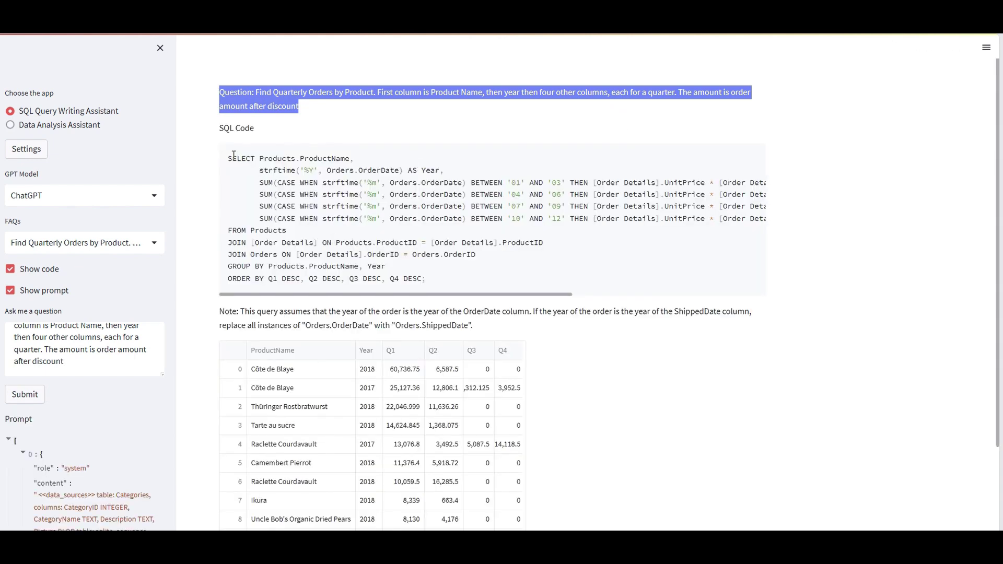
pyautogui.moveTo(233, 155); pyautogui.dragTo(341, 243)
pyautogui.scroll(-2, 438, 374)
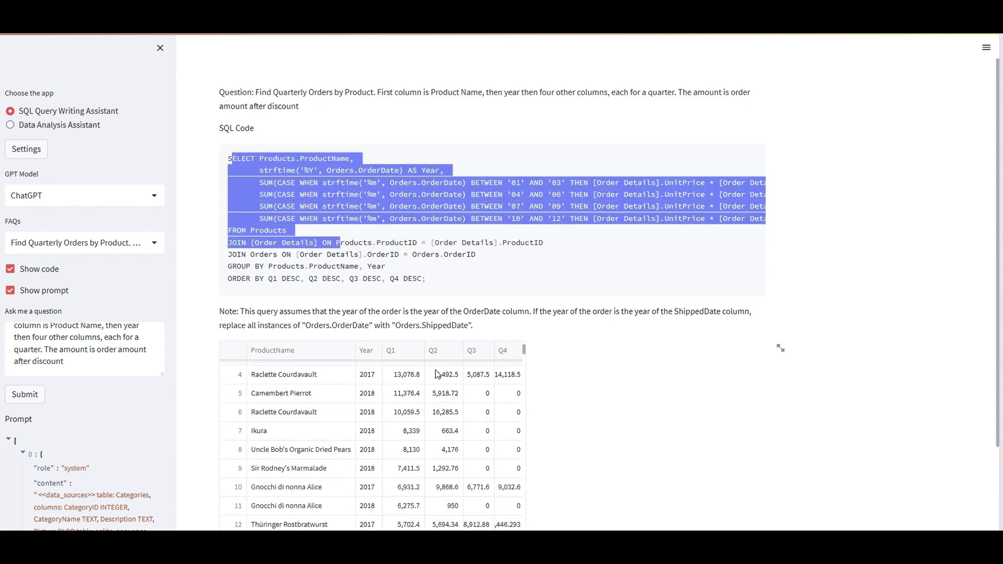
pyautogui.scroll(-3, 352, 344)
pyautogui.scroll(-5, 321, 392)
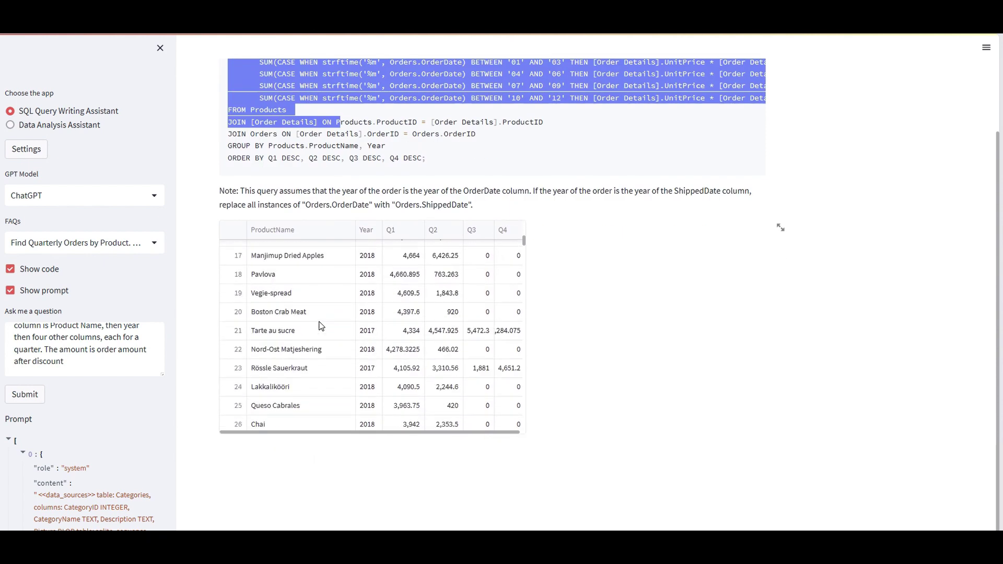
pyautogui.scroll(-1, 321, 327)
pyautogui.moveTo(231, 193); pyautogui.dragTo(475, 211)
pyautogui.scroll(2, 296, 237)
pyautogui.scroll(2, 419, 251)
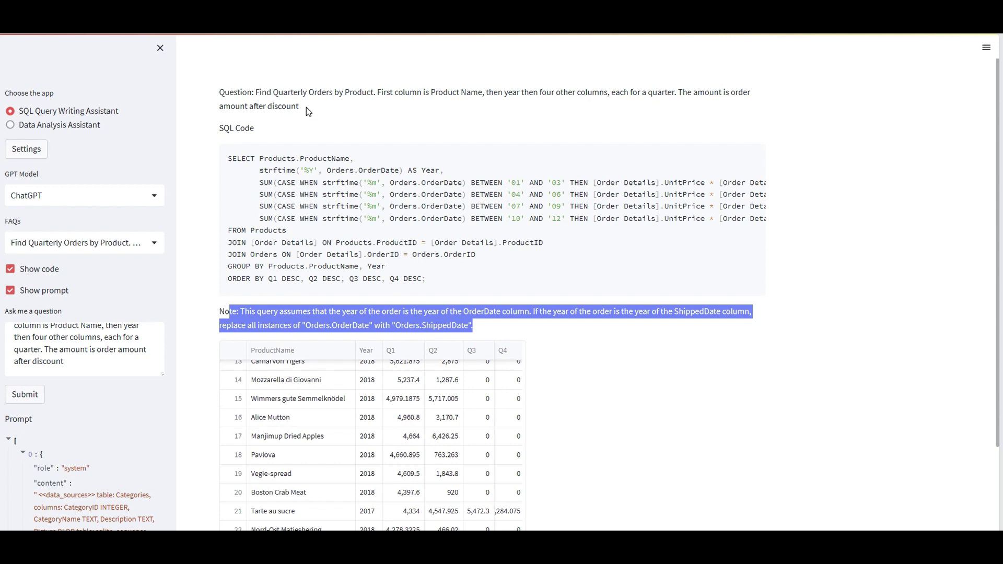
# Compare the quarterly orders question with its SQL code, highlighting the query's joins, grouping and quarterly SUM(CASE WHEN) lines
pyautogui.moveTo(307, 107); pyautogui.dragTo(251, 92)
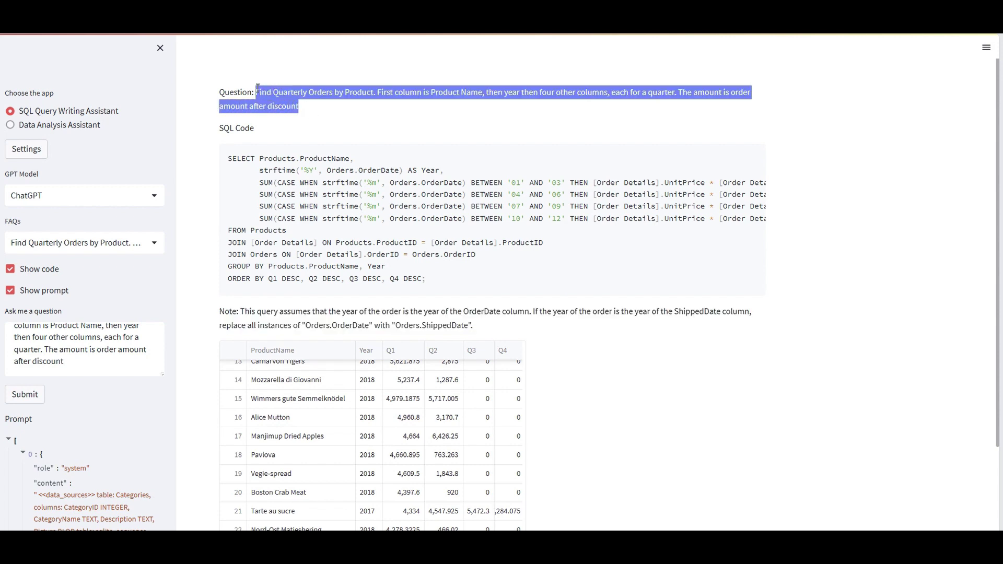
pyautogui.click(463, 284)
pyautogui.moveTo(463, 284); pyautogui.dragTo(240, 172)
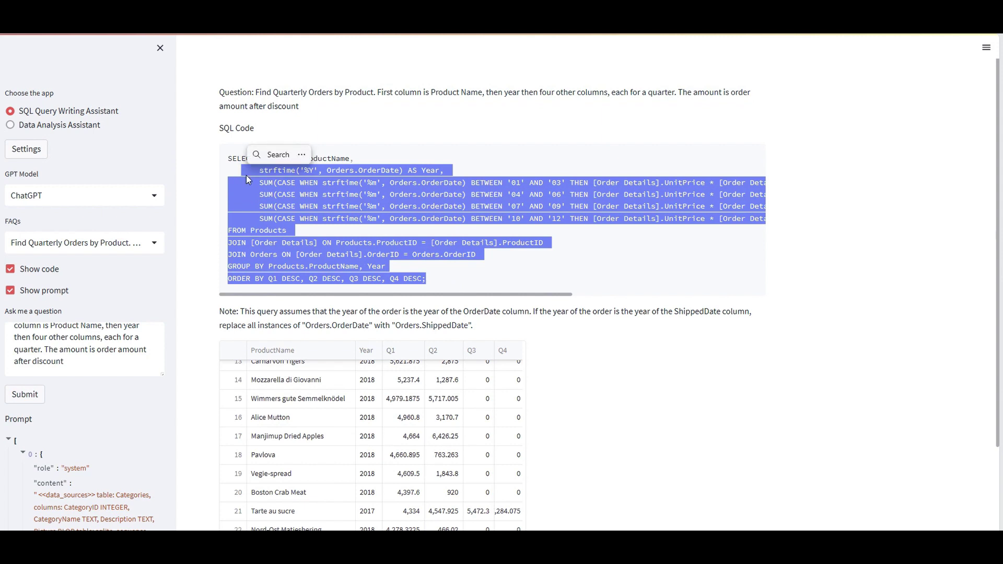
pyautogui.click(441, 281)
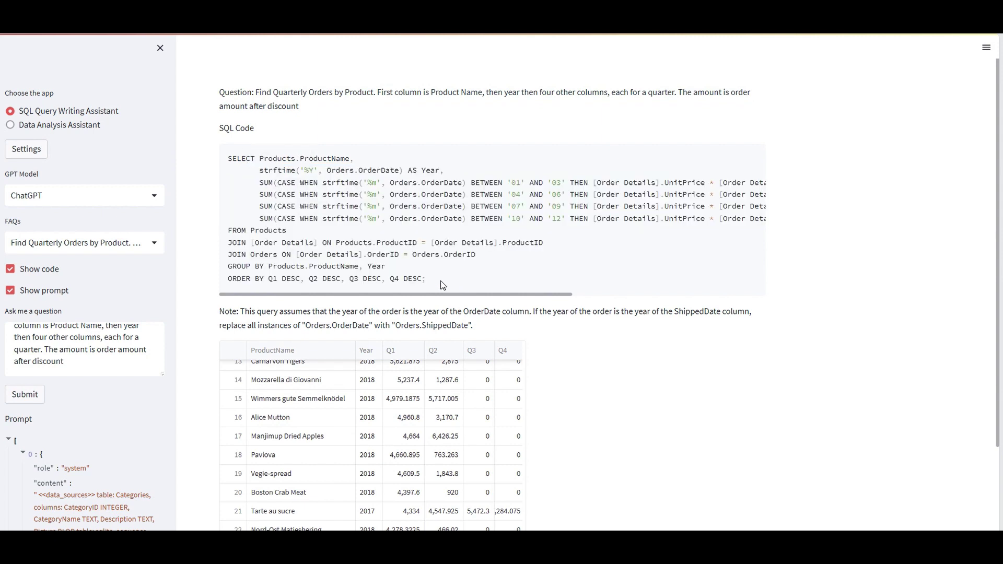
pyautogui.moveTo(443, 285); pyautogui.dragTo(287, 205)
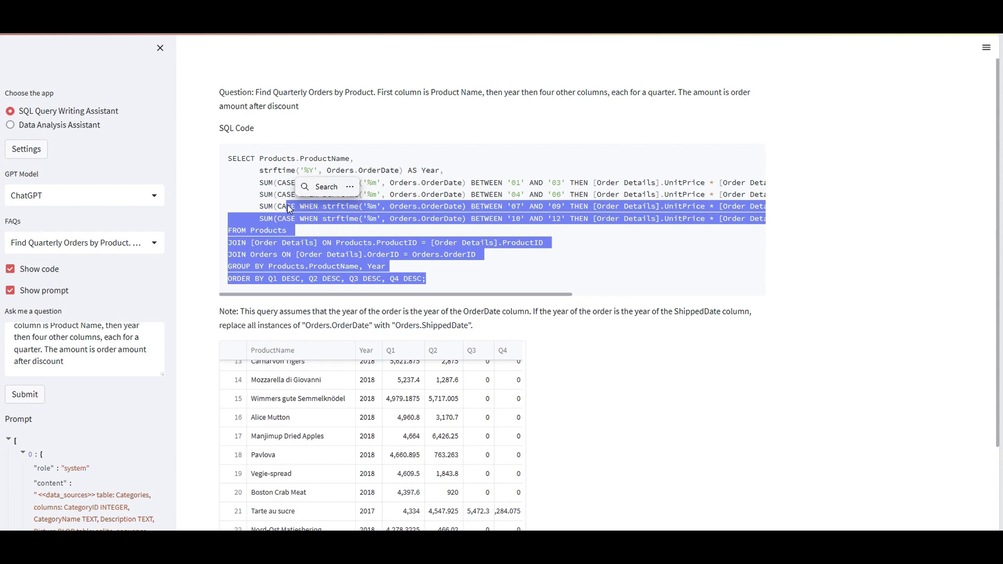
pyautogui.click(392, 198)
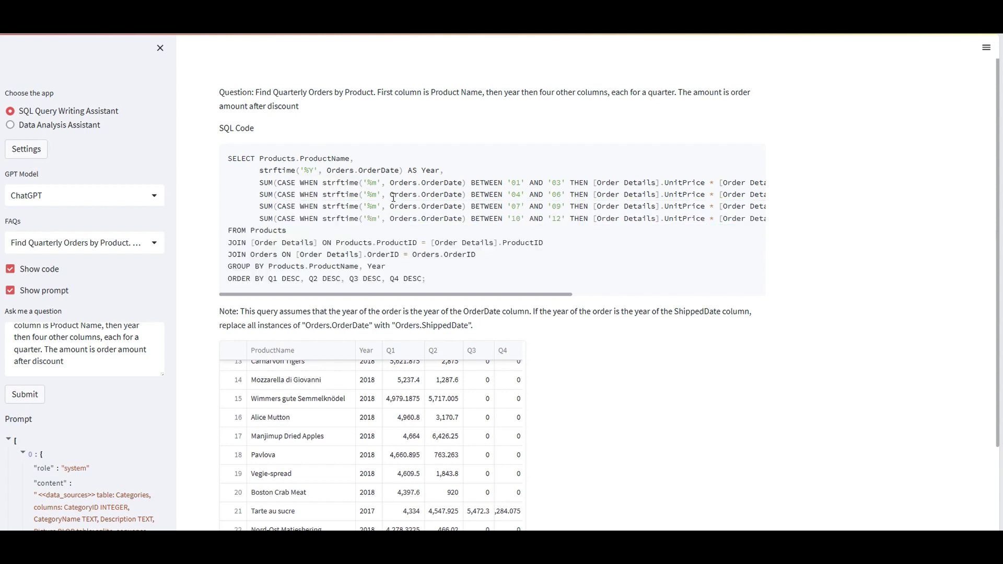
pyautogui.moveTo(385, 194); pyautogui.dragTo(342, 183)
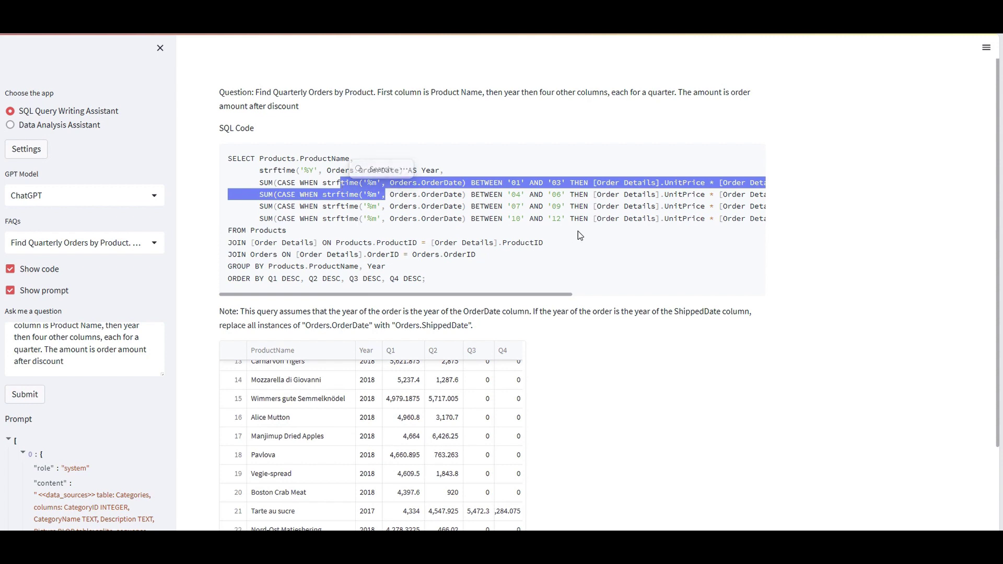
# Finish looking over the quarterly orders result and switch the app to Data Analysis Assistant
pyautogui.click(616, 221)
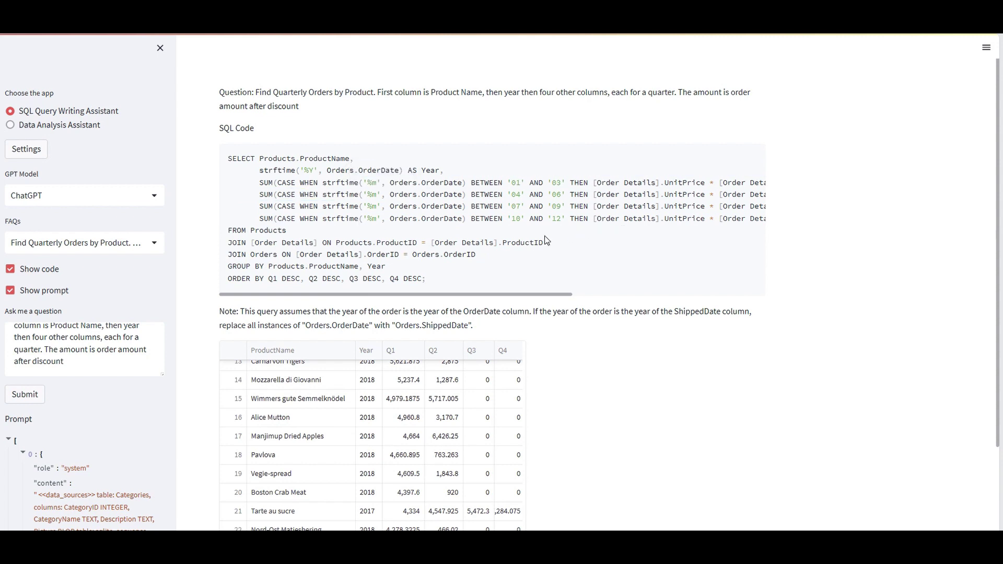
pyautogui.scroll(-3, 545, 241)
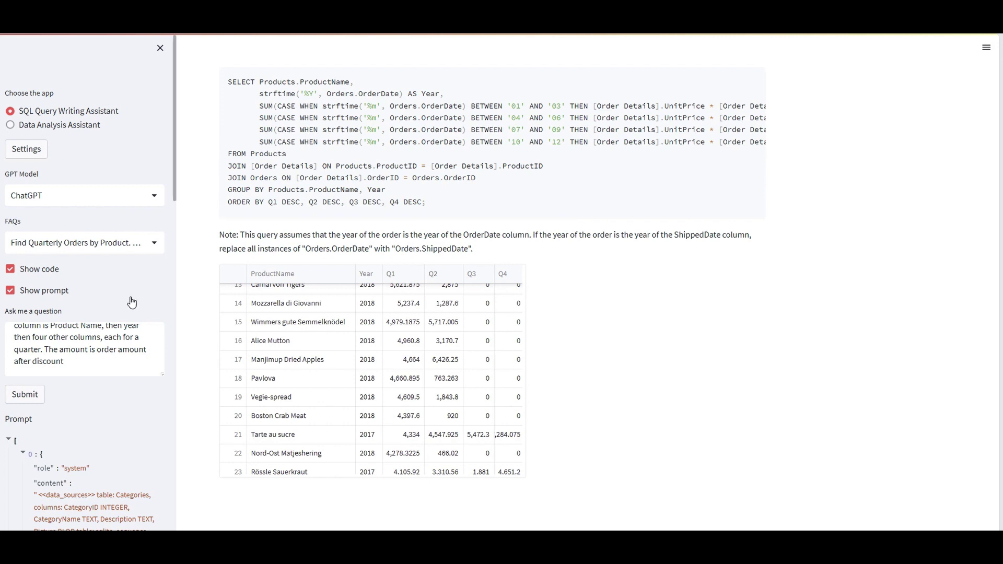
pyautogui.moveTo(119, 112); pyautogui.dragTo(74, 112)
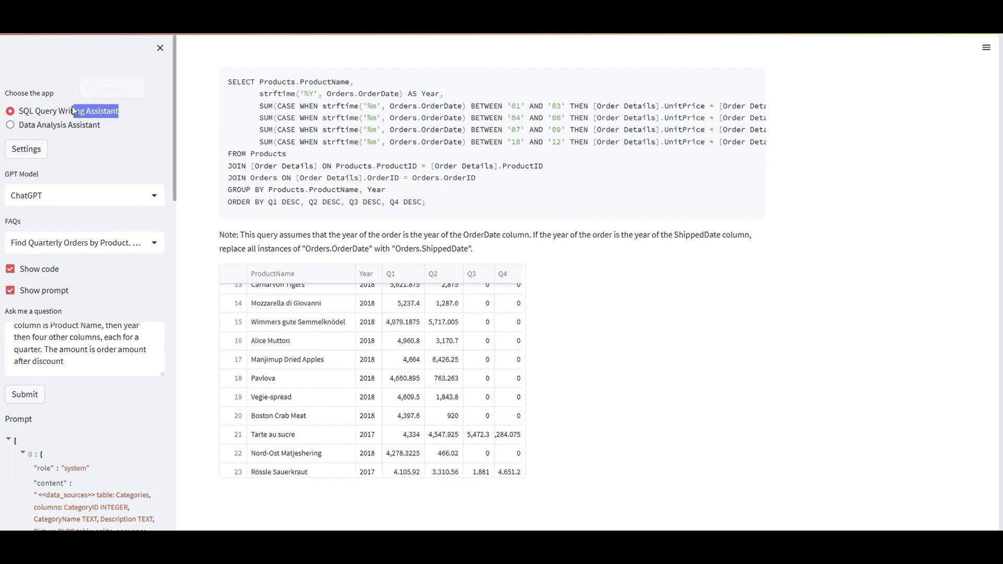
pyautogui.click(54, 126)
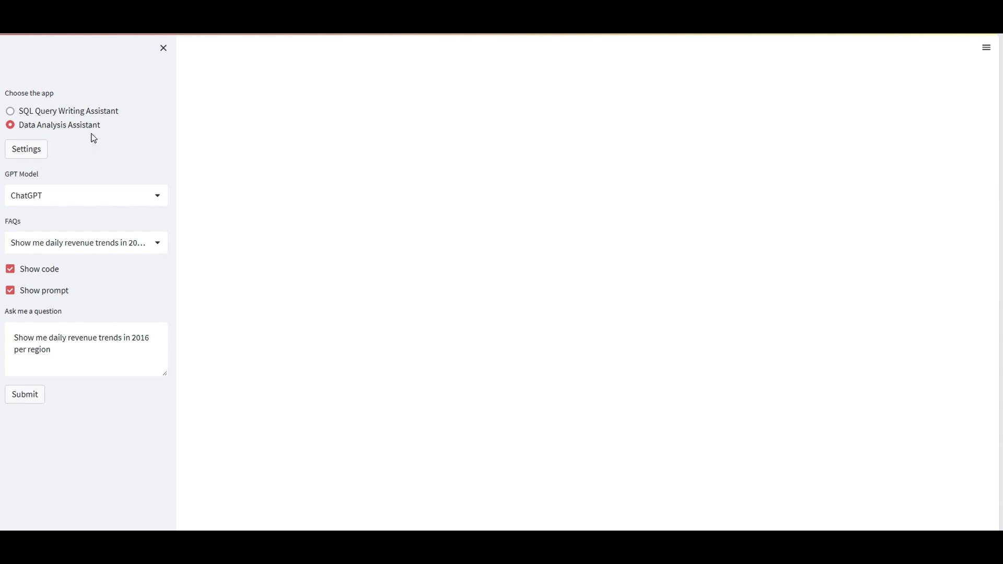
pyautogui.moveTo(102, 127); pyautogui.dragTo(31, 129)
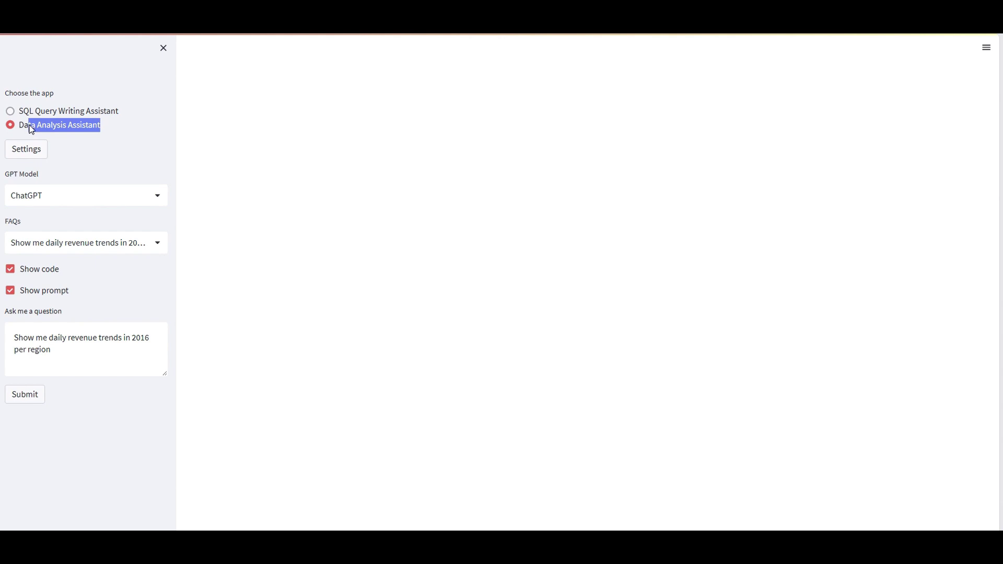
# Choose the FAQ "Show me daily revenue trends in 2016 per region" and submit it as the question
pyautogui.click(66, 243)
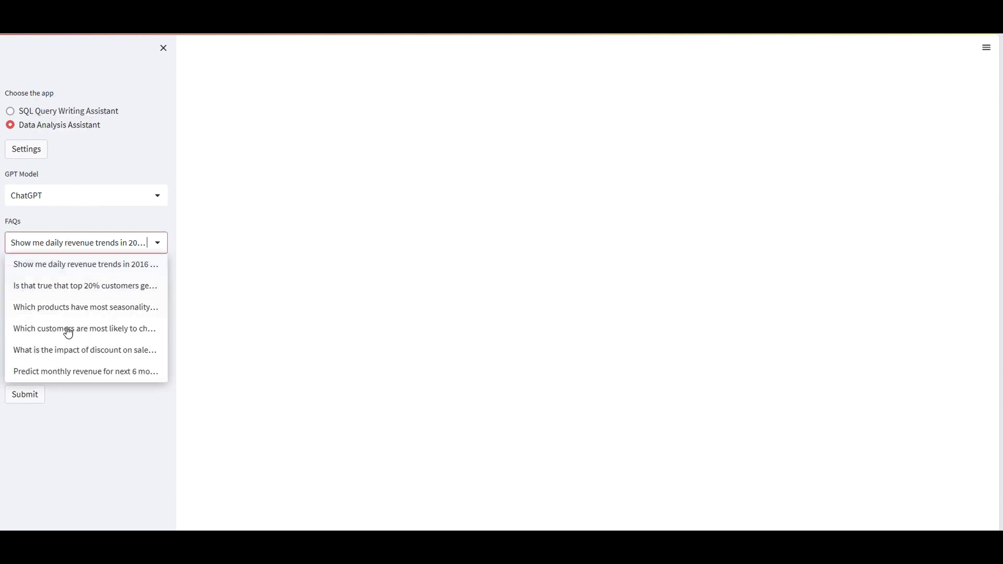
pyautogui.click(79, 271)
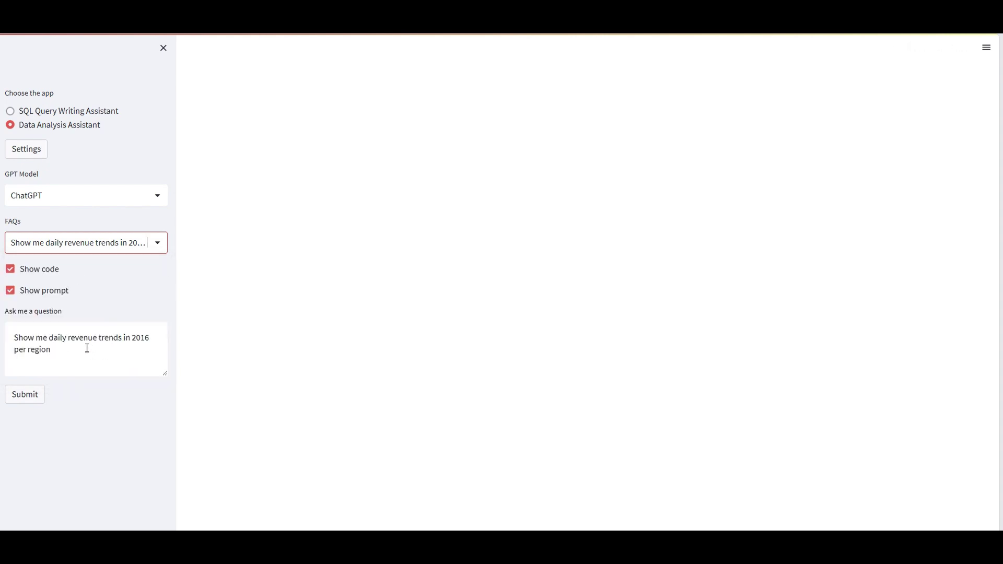
pyautogui.click(31, 393)
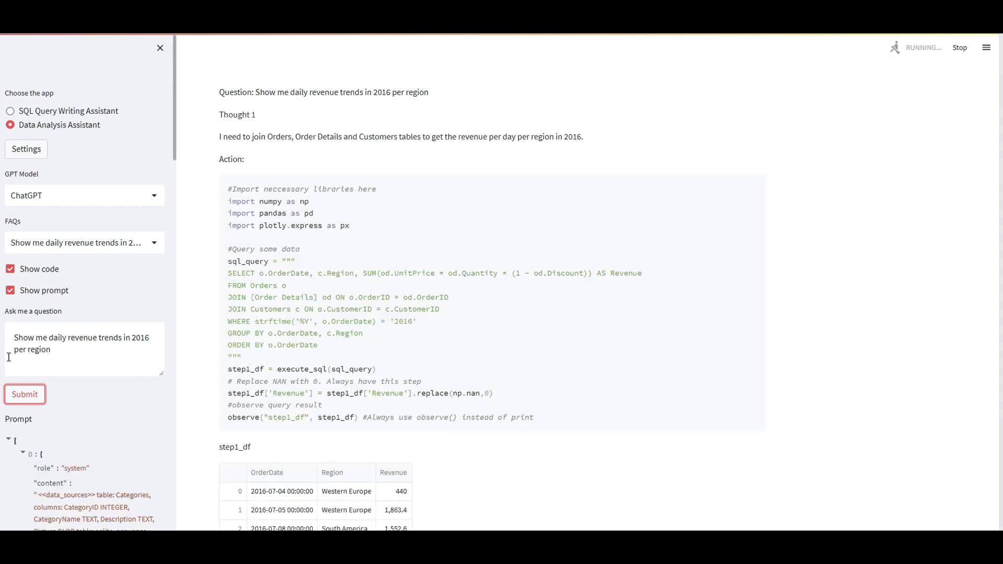
# Review the first thought's SQL query and the step1_df table, highlighting the end of the query and its execution code
pyautogui.scroll(-5, 302, 331)
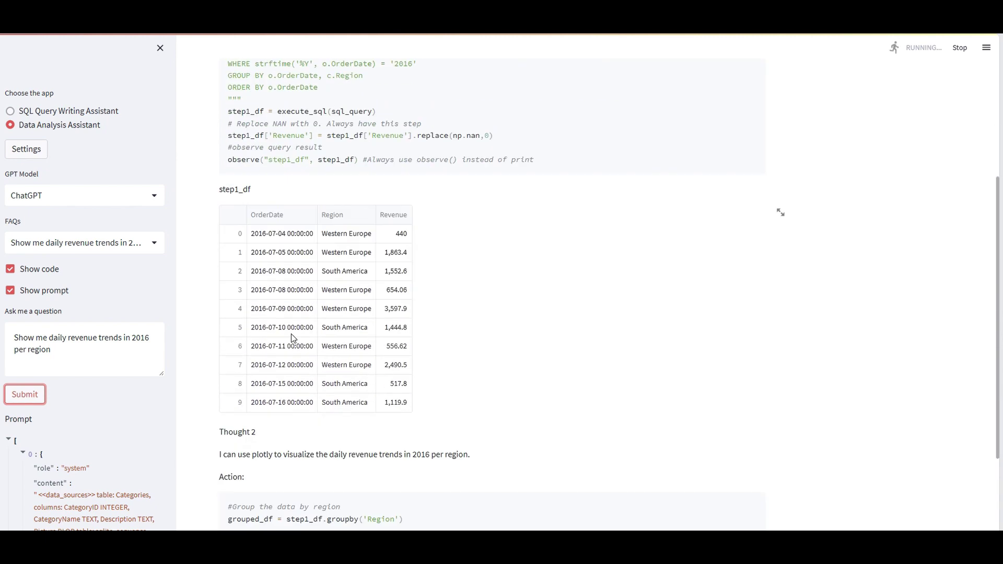
pyautogui.scroll(-3, 293, 335)
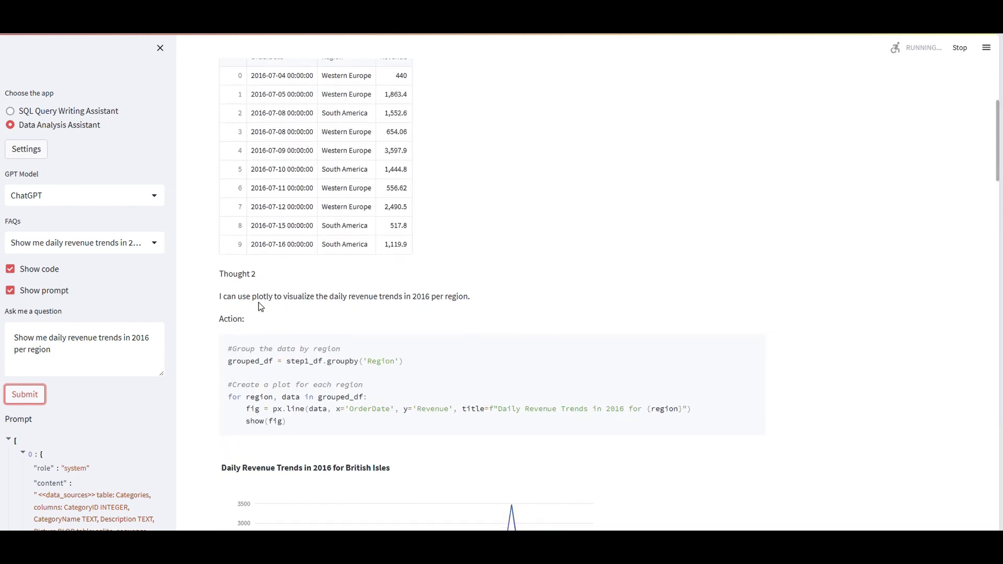
pyautogui.scroll(6, 240, 331)
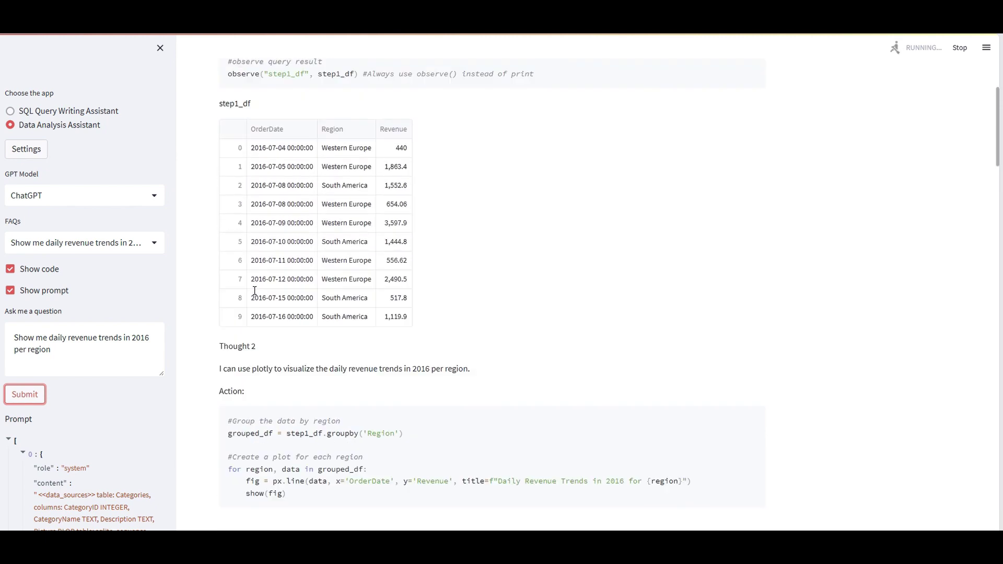
pyautogui.scroll(-2, 266, 240)
pyautogui.moveTo(226, 258); pyautogui.dragTo(252, 259)
pyautogui.moveTo(478, 214); pyautogui.dragTo(268, 162)
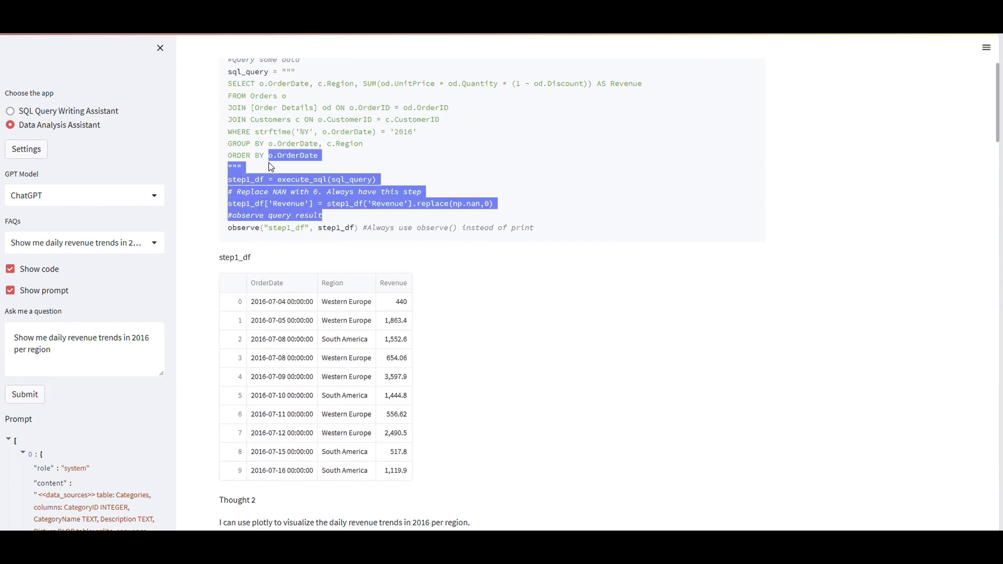
# Highlight the second thought and its plotting code, and look through the regional daily revenue charts down to the written answer
pyautogui.scroll(-6, 261, 284)
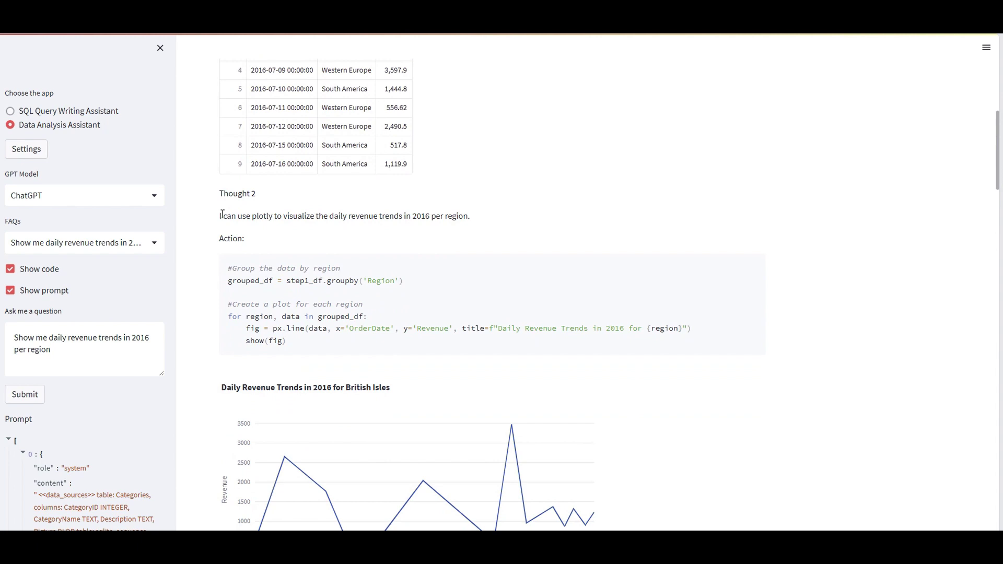
pyautogui.moveTo(222, 215); pyautogui.dragTo(410, 216)
pyautogui.moveTo(286, 345); pyautogui.dragTo(243, 281)
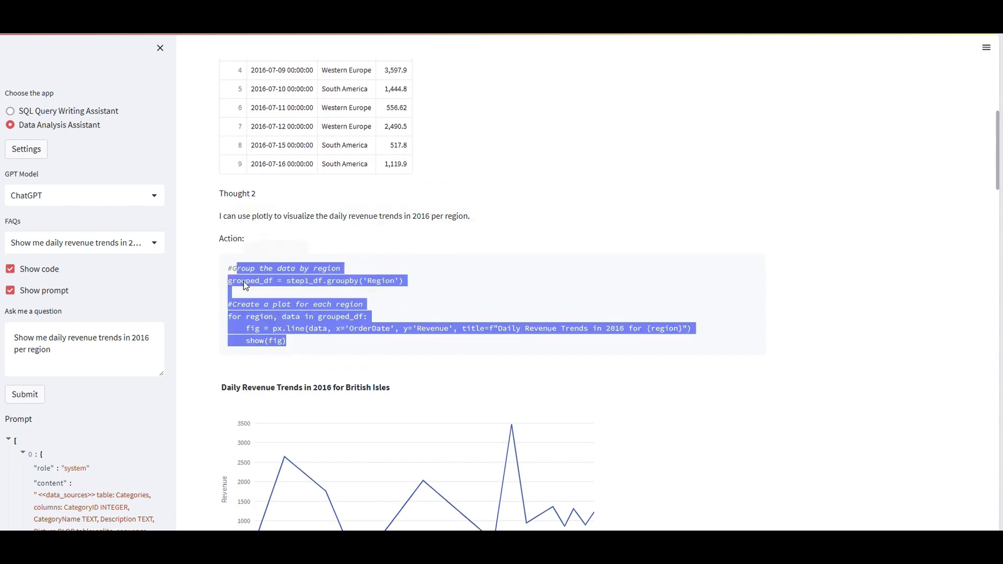
pyautogui.scroll(-20, 306, 314)
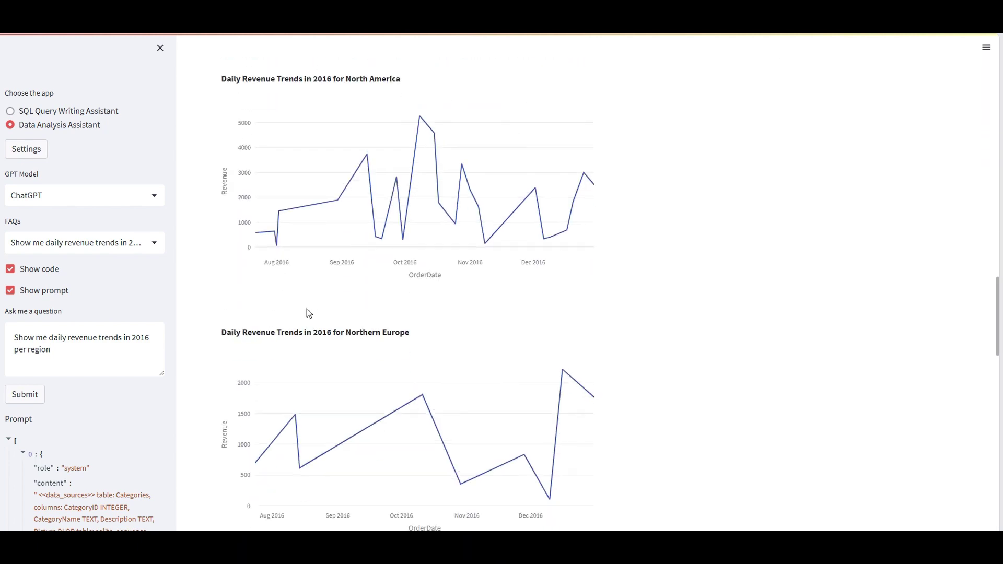
pyautogui.scroll(-20, 306, 312)
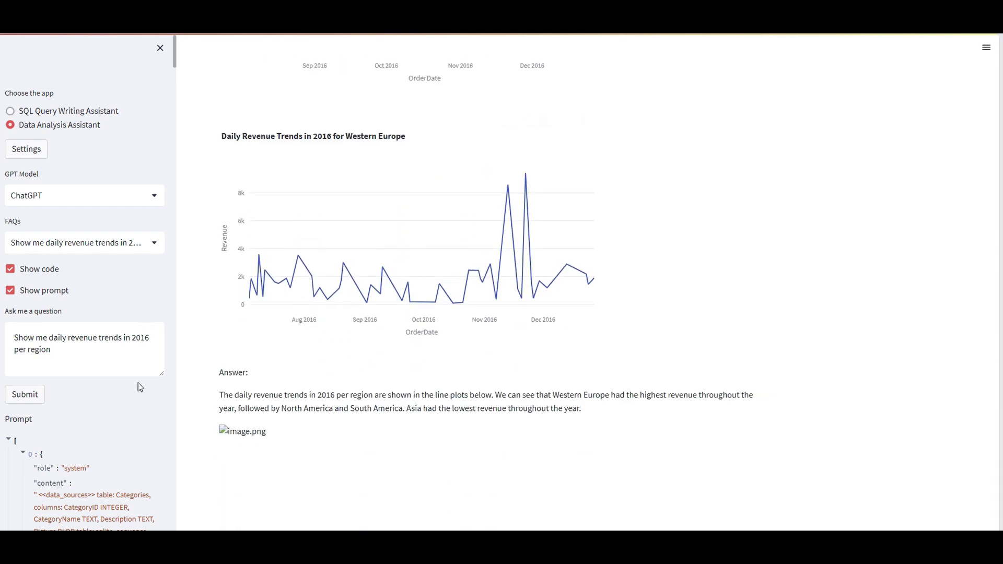
# Choose the FAQ about predicting monthly revenue for the next 6 months starting from June-2018
pyautogui.click(139, 242)
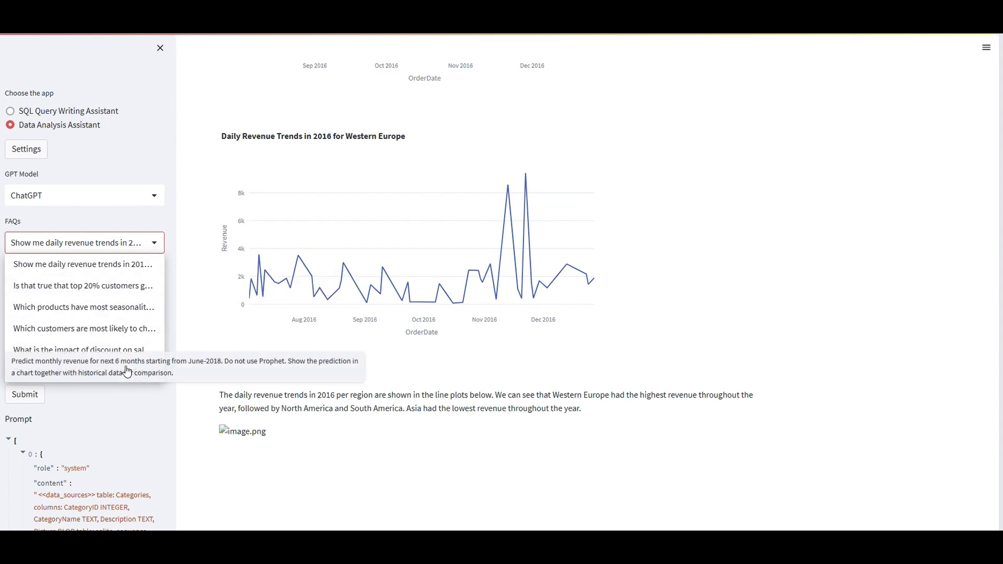
pyautogui.click(61, 370)
pyautogui.click(89, 244)
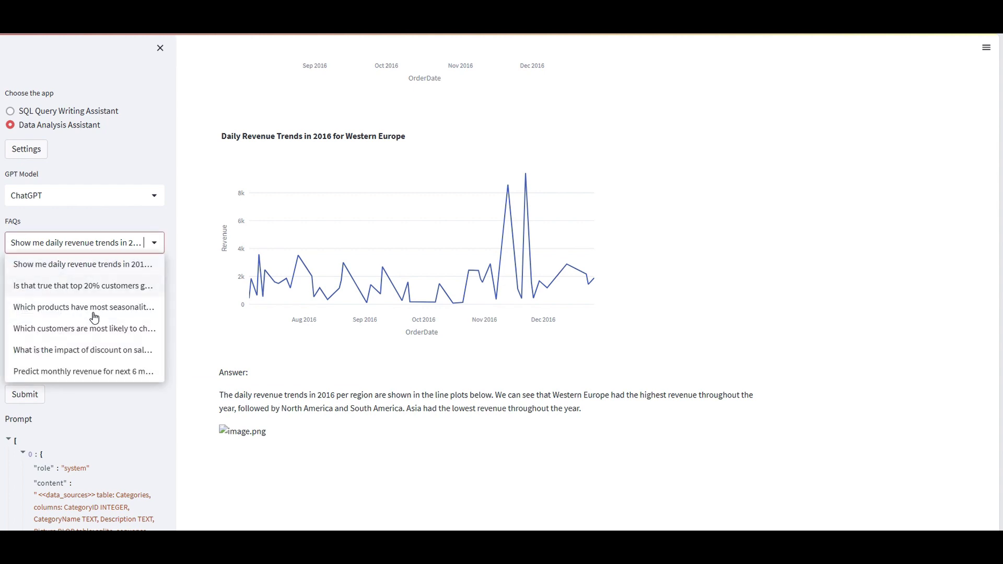
pyautogui.click(63, 376)
pyautogui.click(79, 250)
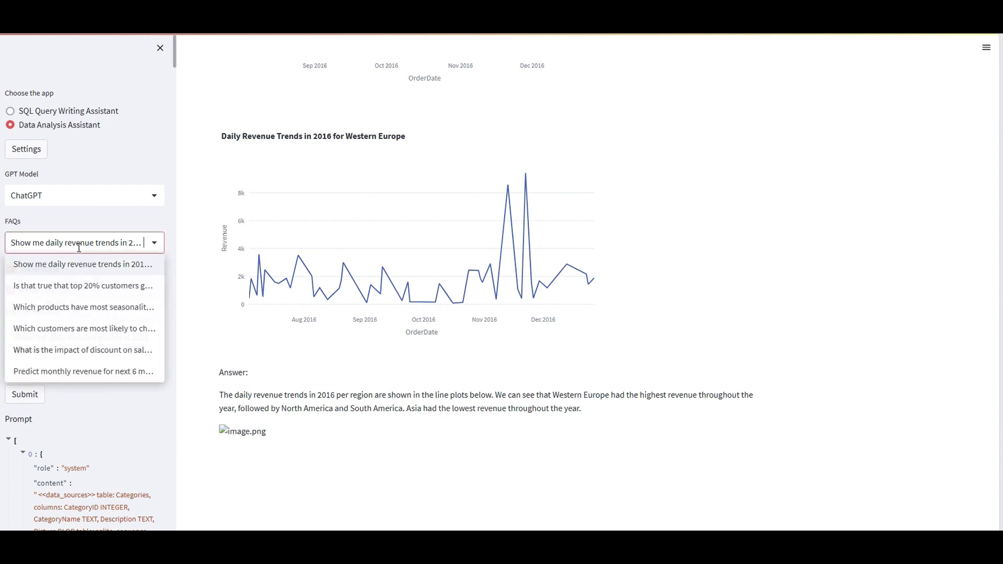
pyautogui.click(47, 374)
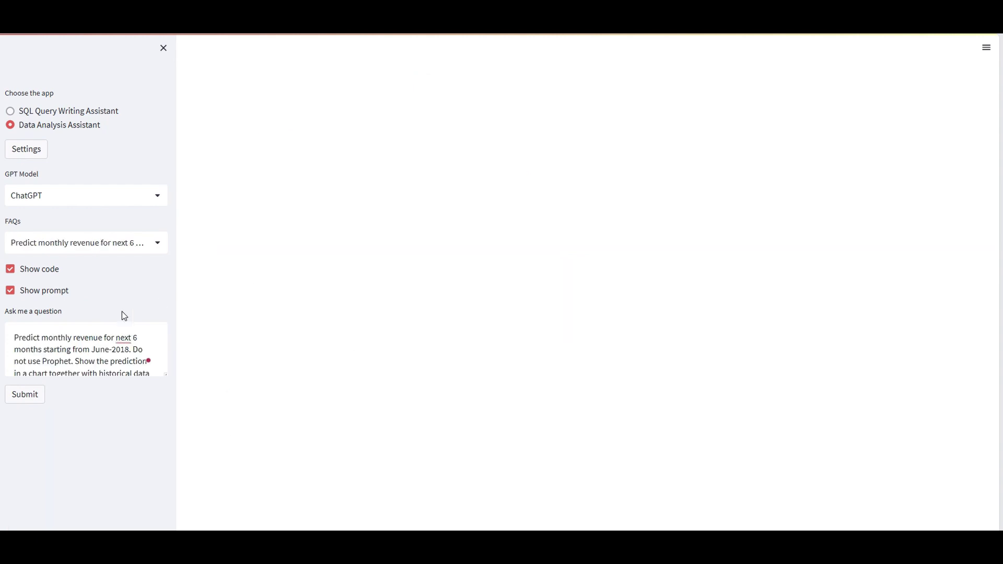
# Highlight the June-2018 start and the word "Prophet" in the revenue prediction question, and submit it
pyautogui.moveTo(36, 338); pyautogui.dragTo(137, 349)
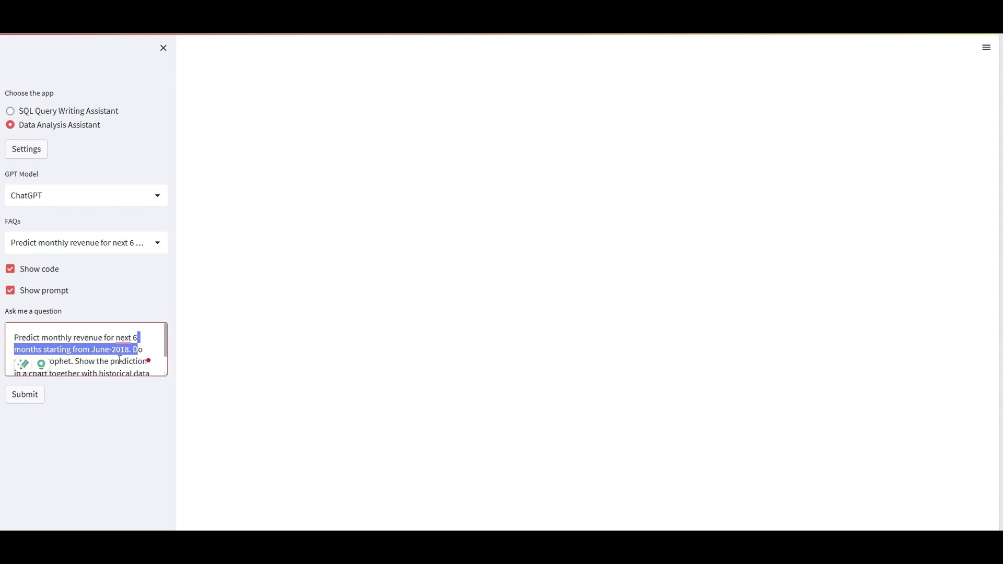
pyautogui.scroll(-1, 104, 362)
pyautogui.press('Left')
pyautogui.press('Down')
pyautogui.hotkey('ctrl', 'Right')
pyautogui.hotkey('ctrl', 'Right')
pyautogui.hotkey('shift', 'Right')
pyautogui.hotkey('shift', 'Right')
pyautogui.hotkey('shift', 'Right')
pyautogui.hotkey('shift', 'Right')
pyautogui.hotkey('shift', 'Right')
pyautogui.hotkey('shift', 'Right')
pyautogui.hotkey('shift', 'Right')
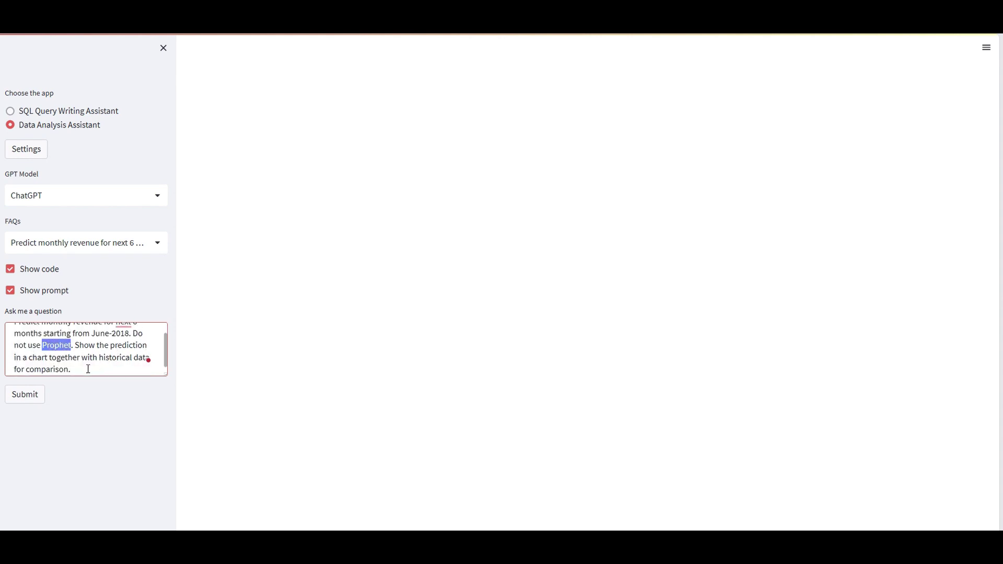
pyautogui.click(35, 394)
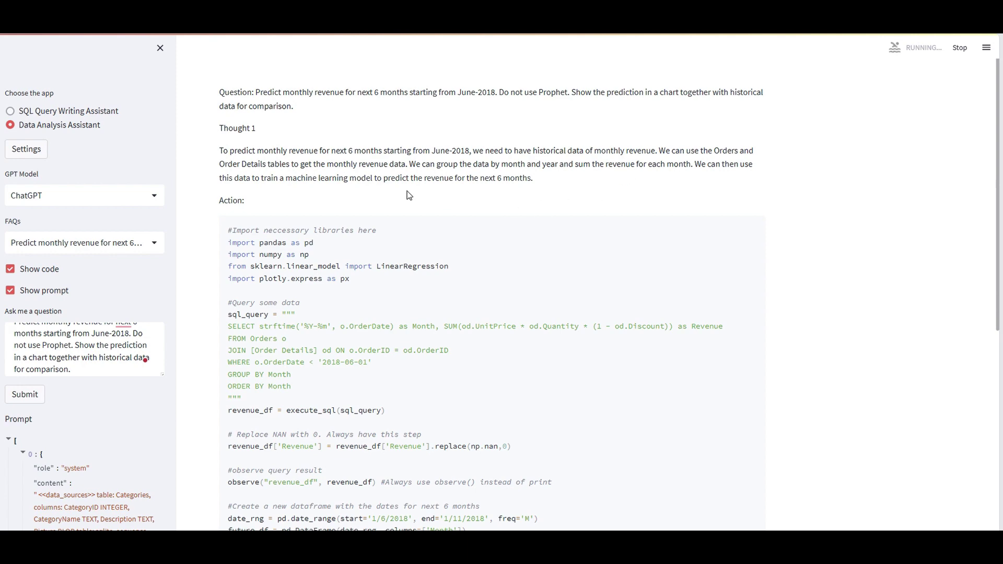
# Review the prediction's first thought and regression code, highlighting the error message and the follow-up thought on modifying the code
pyautogui.moveTo(323, 175); pyautogui.dragTo(385, 177)
pyautogui.scroll(-7, 340, 211)
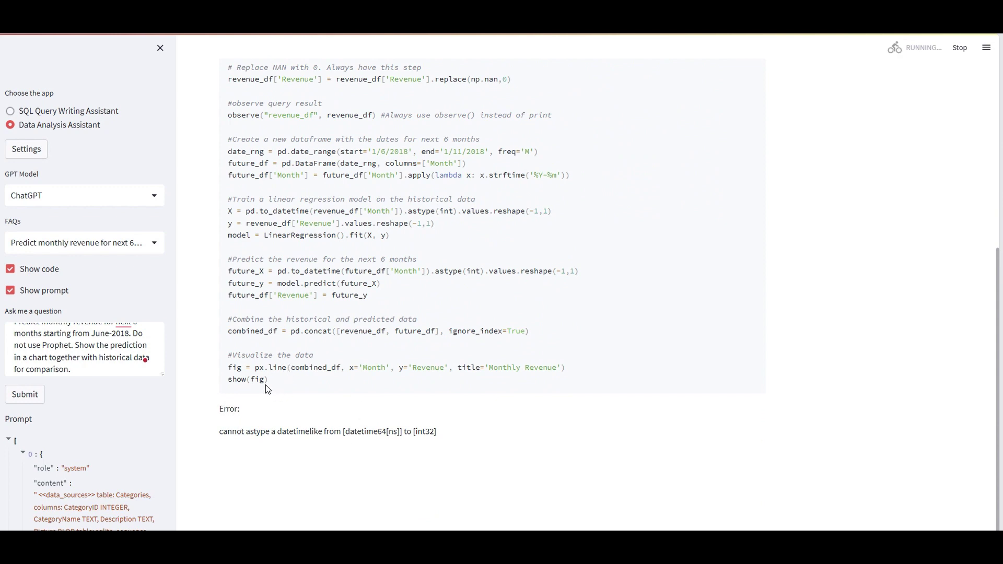
pyautogui.moveTo(220, 431); pyautogui.dragTo(437, 429)
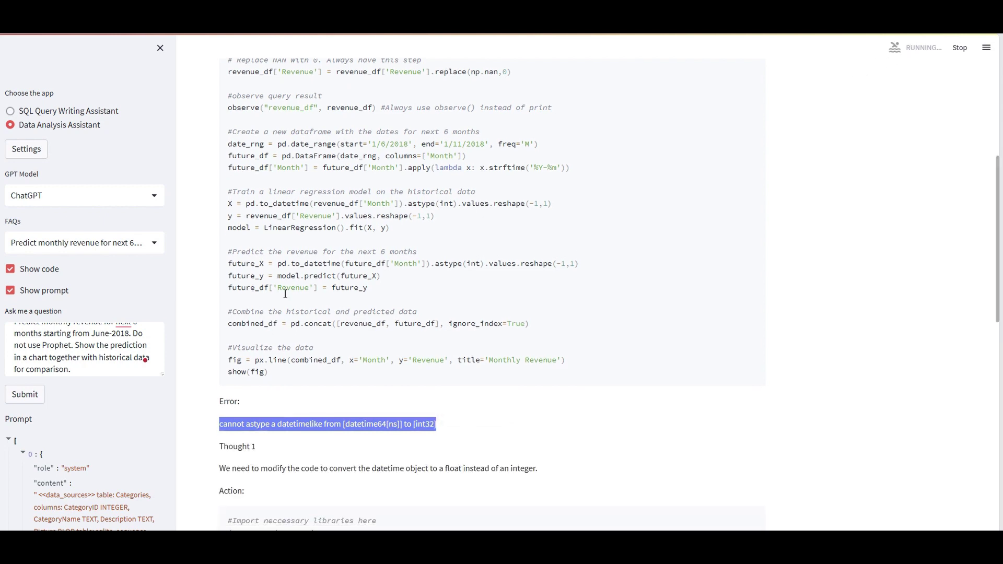
pyautogui.scroll(-1, 285, 314)
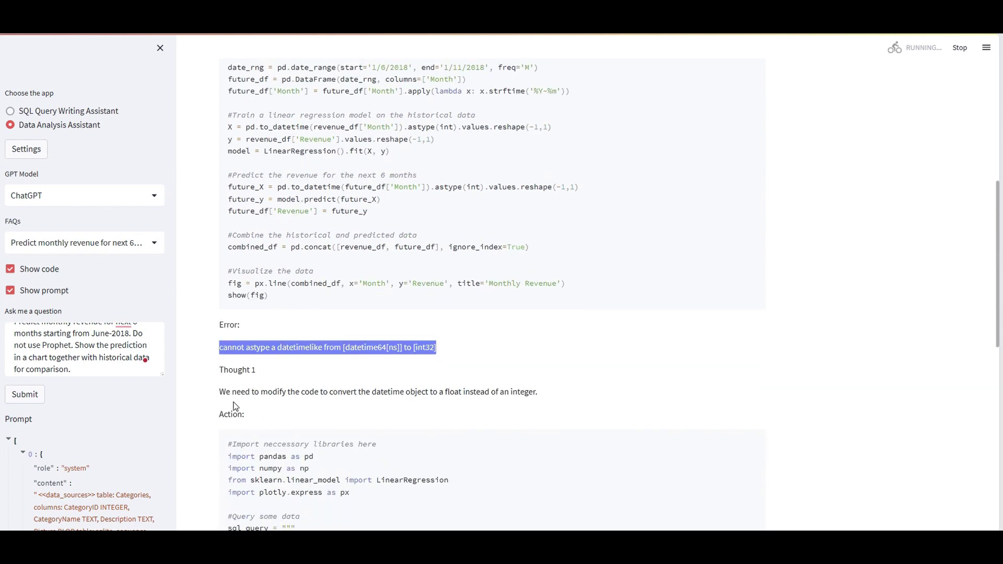
pyautogui.moveTo(221, 393); pyautogui.dragTo(451, 395)
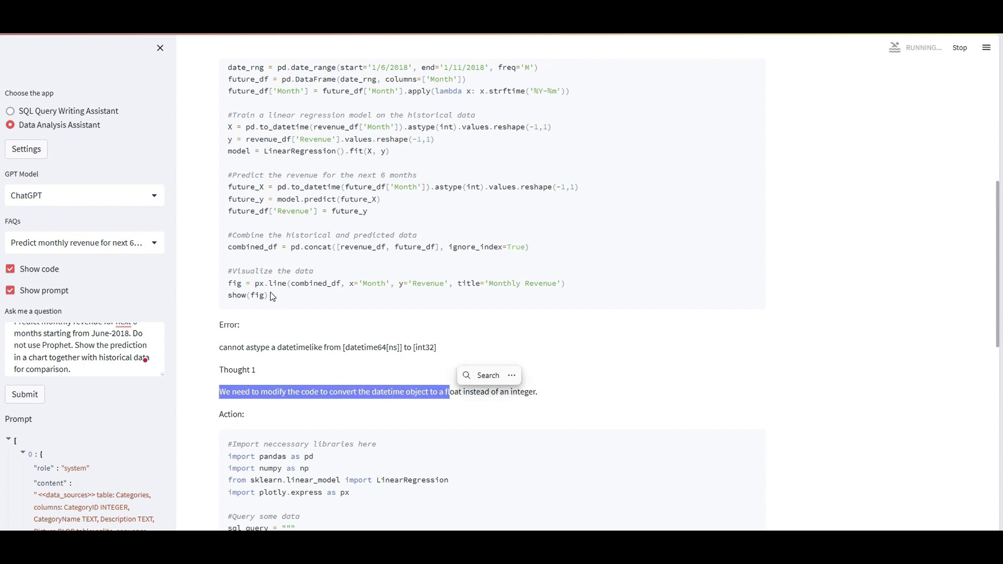
# Examine the revised linear regression code with its float conversions and highlight the error message below it
pyautogui.scroll(-10, 253, 274)
pyautogui.scroll(-2, 253, 274)
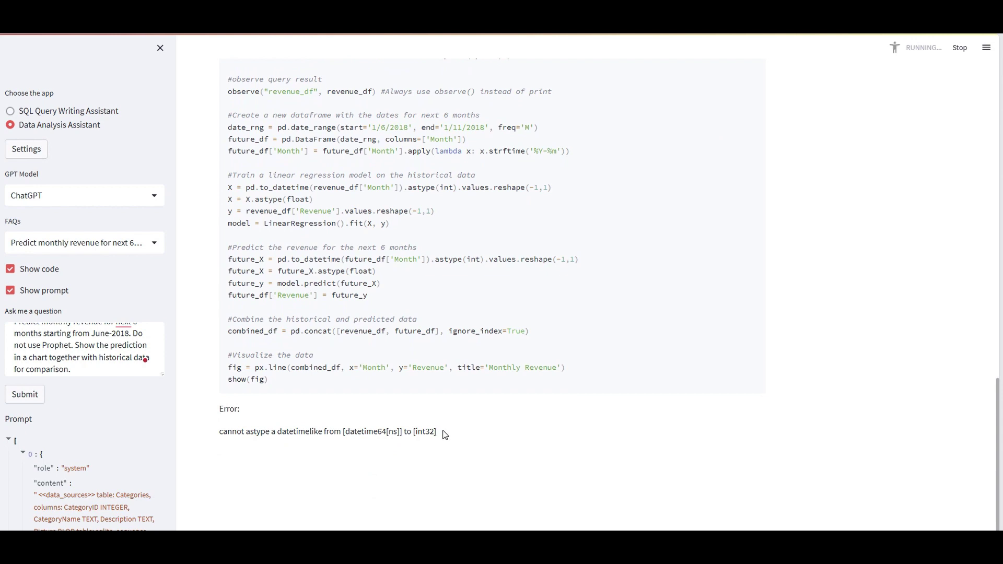
pyautogui.moveTo(446, 434); pyautogui.dragTo(226, 441)
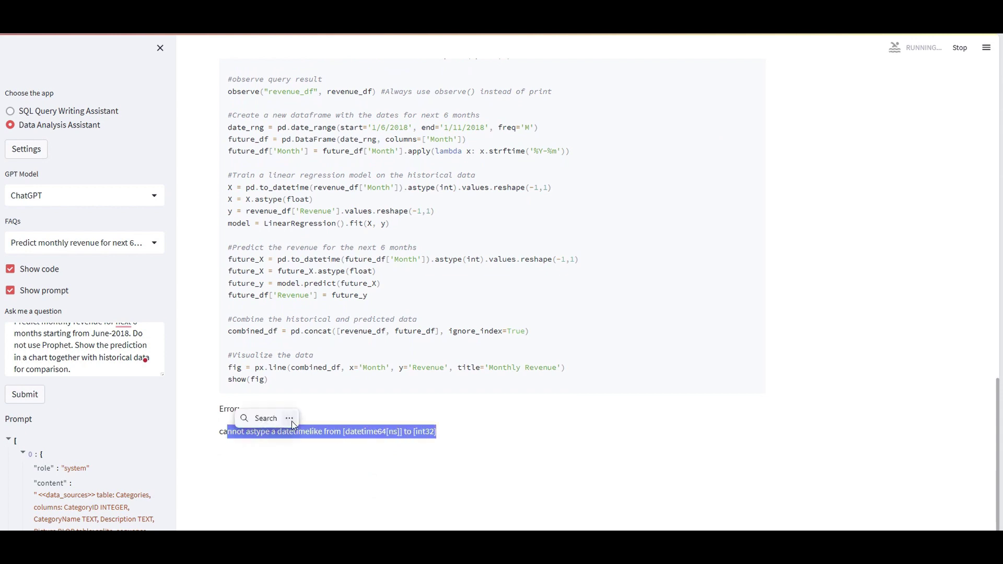
pyautogui.scroll(3, 424, 325)
pyautogui.scroll(-3, 424, 325)
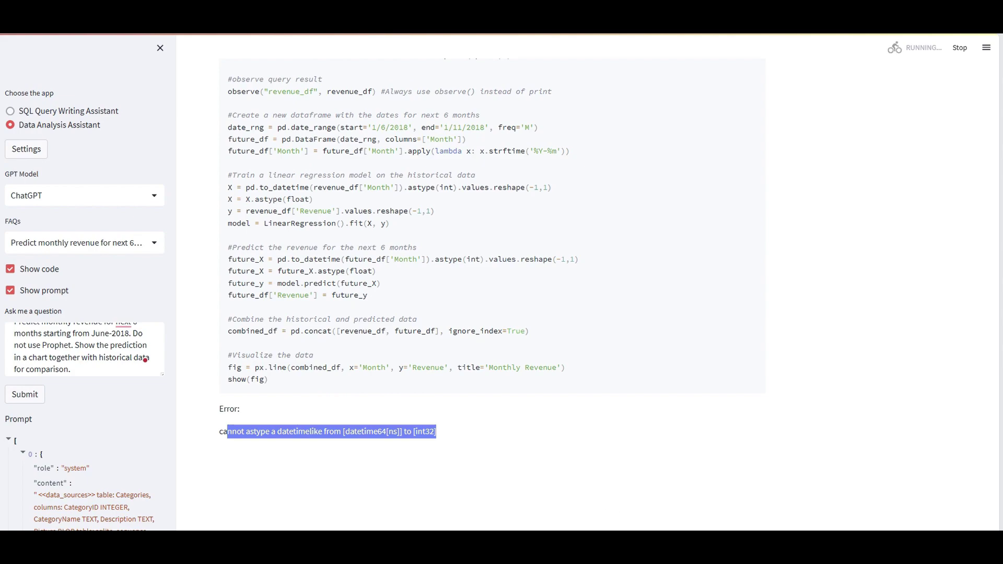
# Check the Streamlit terminal output in VS Code, return to the browser app and clear the text highlight
pyautogui.click(642, 489)
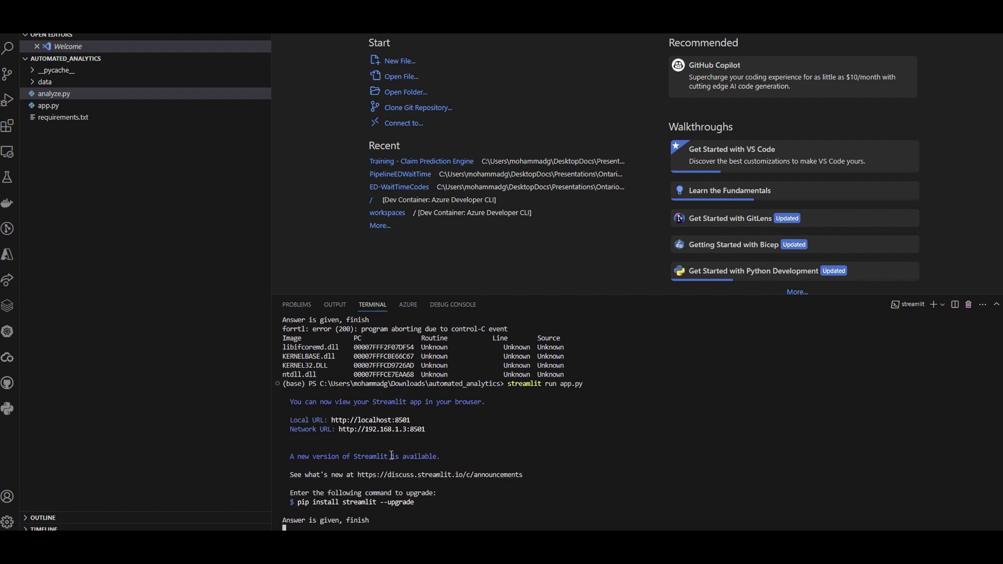
pyautogui.hotkey('alt', 'Tab')
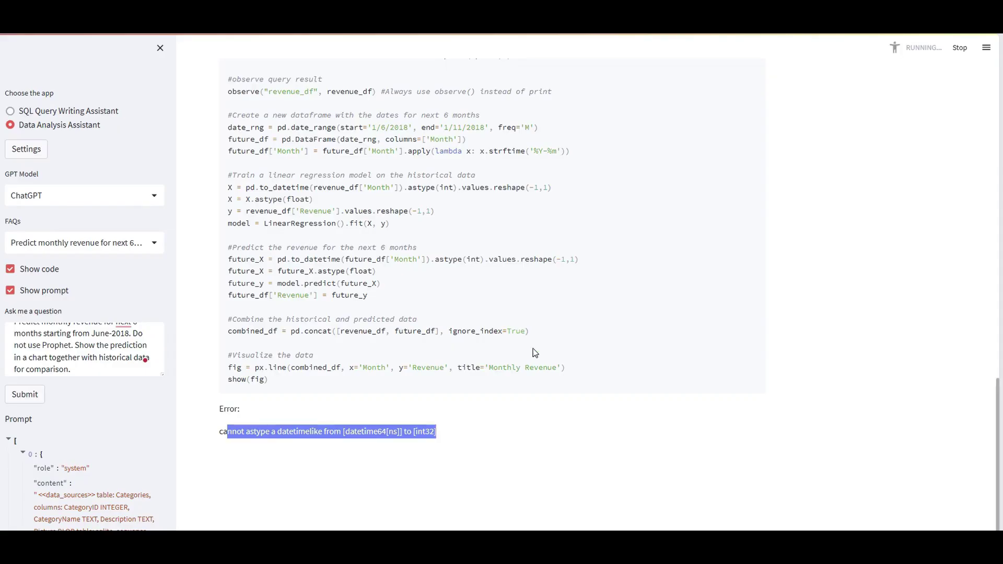
pyautogui.click(260, 450)
# Review the revised regression code, highlighting the thought on converting datetime to float and the astype error message
pyautogui.scroll(-6, 260, 450)
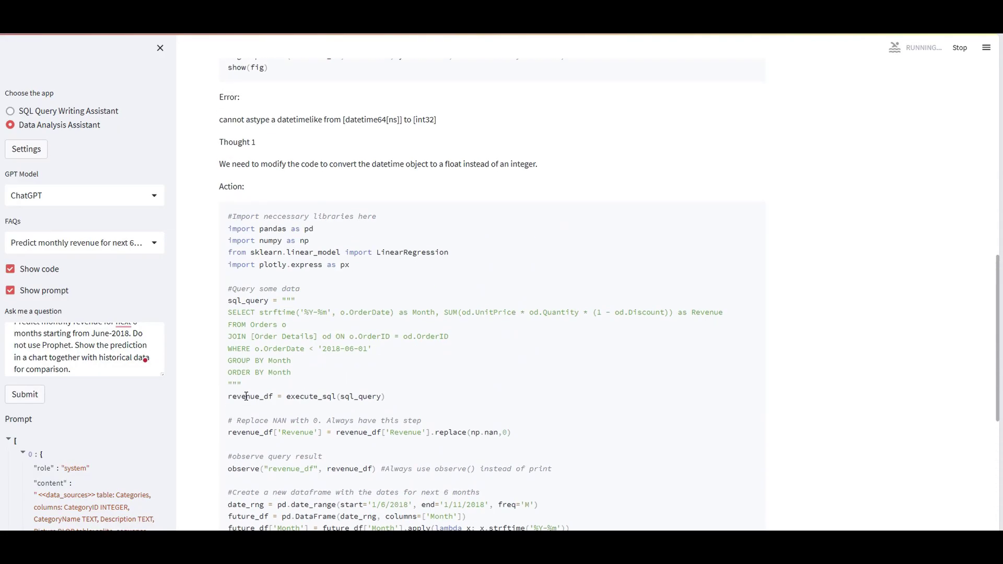
pyautogui.moveTo(262, 298); pyautogui.dragTo(211, 479)
pyautogui.click(212, 480)
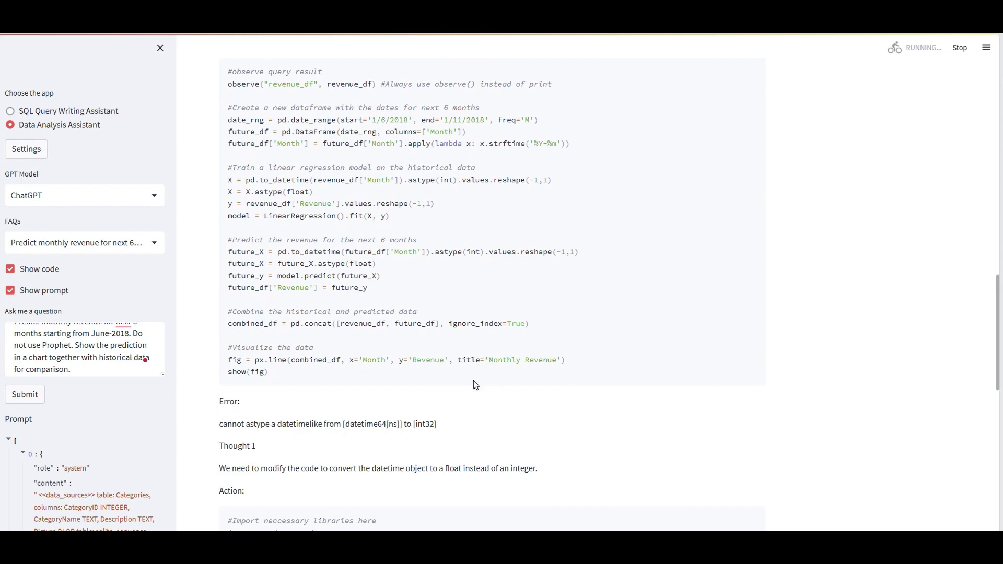
pyautogui.scroll(-3, 474, 380)
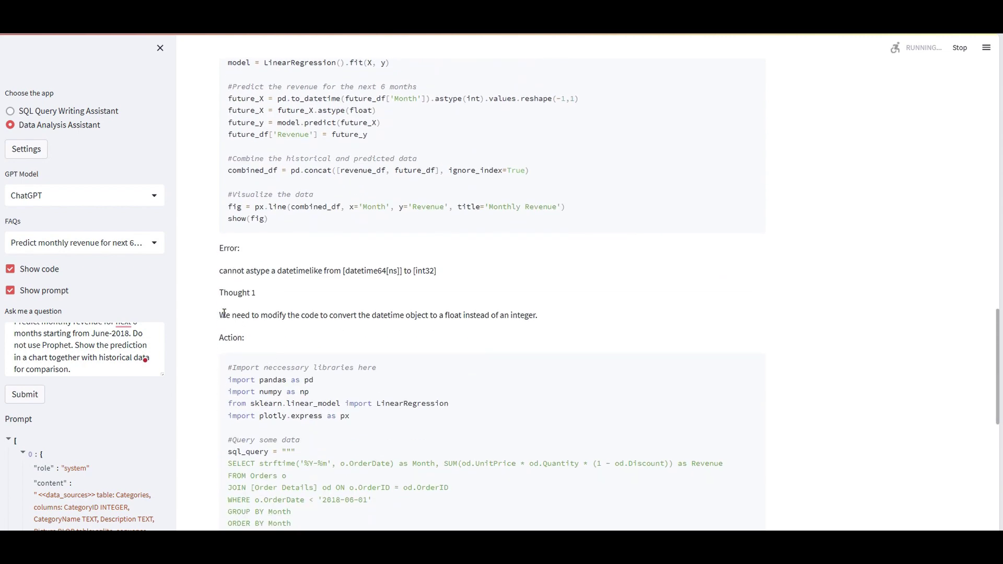
pyautogui.moveTo(224, 313); pyautogui.dragTo(433, 315)
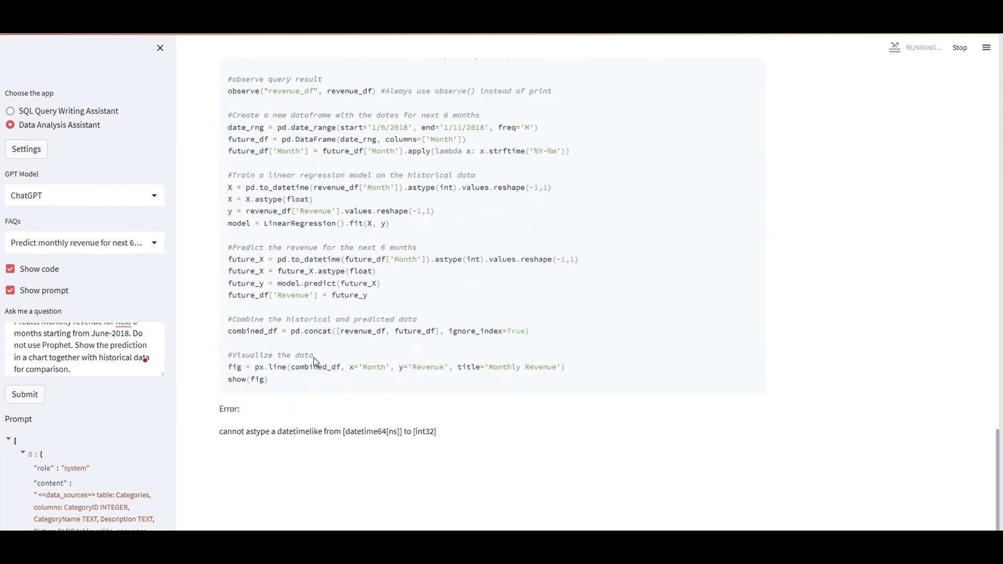
pyautogui.moveTo(445, 434); pyautogui.dragTo(223, 435)
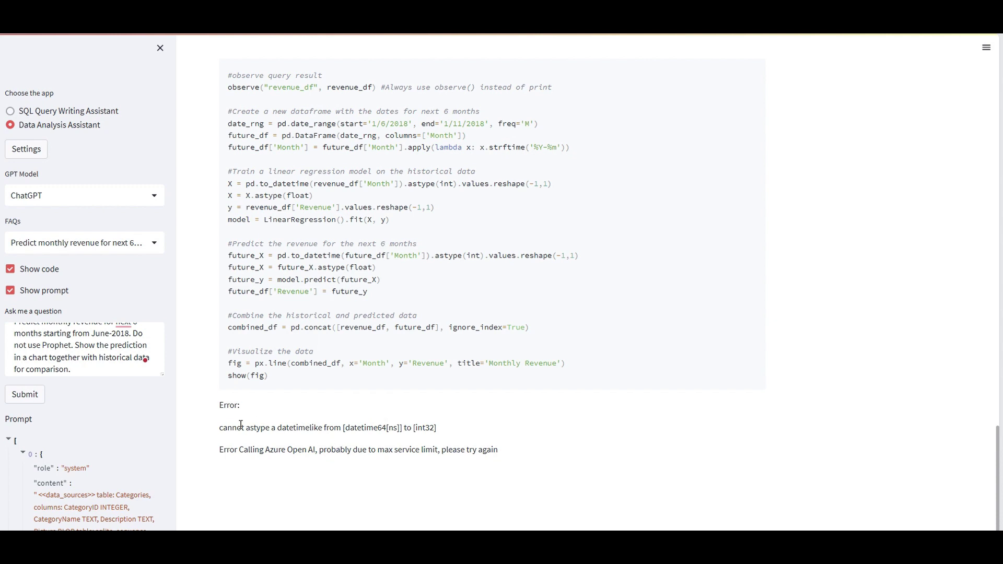
# Examine the system prompt sent to the model, highlighting its table schemas and the instructions for planning thought steps and using execute_sql
pyautogui.scroll(-1, 219, 421)
pyautogui.scroll(-6, 104, 418)
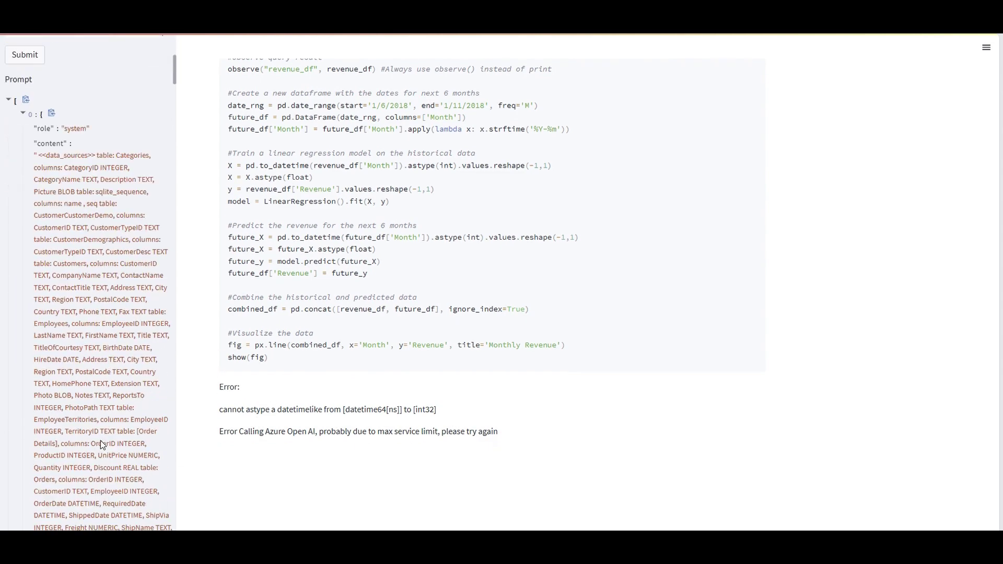
pyautogui.scroll(-10, 101, 444)
pyautogui.moveTo(68, 166); pyautogui.dragTo(118, 394)
pyautogui.scroll(-3, 87, 413)
pyautogui.scroll(6, 84, 370)
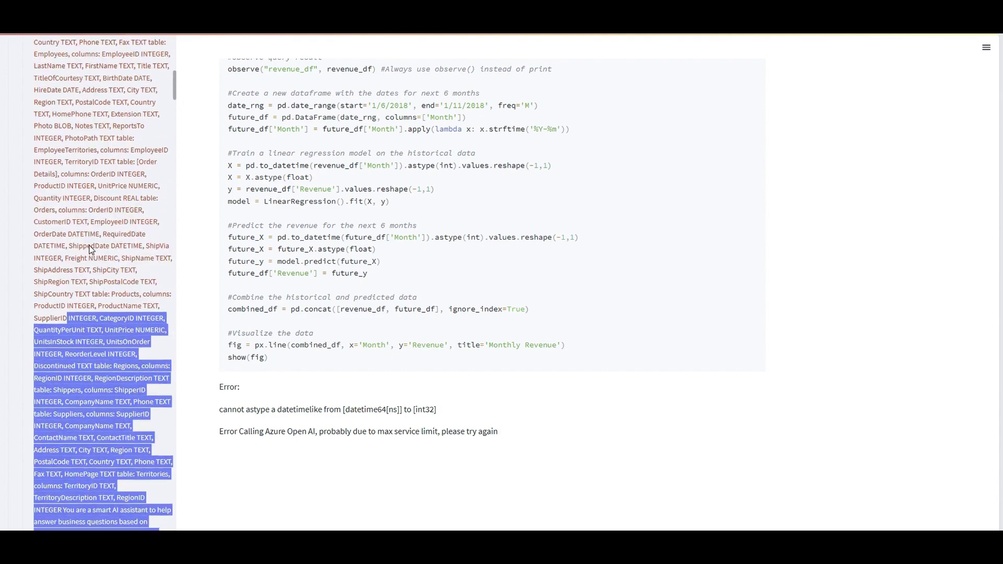
pyautogui.click(92, 250)
pyautogui.moveTo(93, 154); pyautogui.dragTo(78, 410)
pyautogui.scroll(-4, 99, 314)
pyautogui.moveTo(64, 305); pyautogui.dragTo(99, 482)
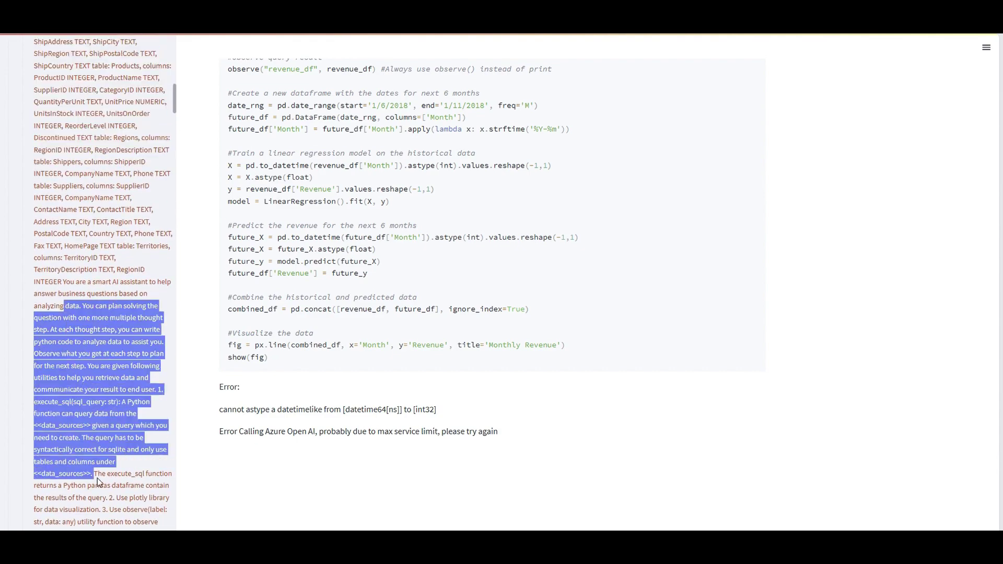
pyautogui.scroll(-10, 99, 482)
pyautogui.scroll(2, 305, 397)
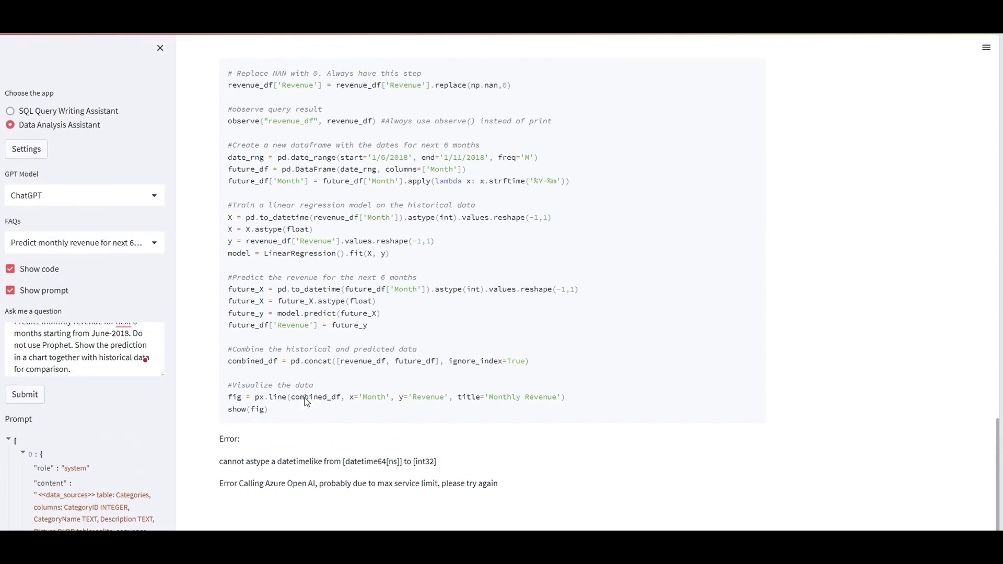
# Highlight the Azure OpenAI service limit error below the code and resubmit the revenue prediction question
pyautogui.scroll(-8, 306, 372)
pyautogui.scroll(11, 306, 373)
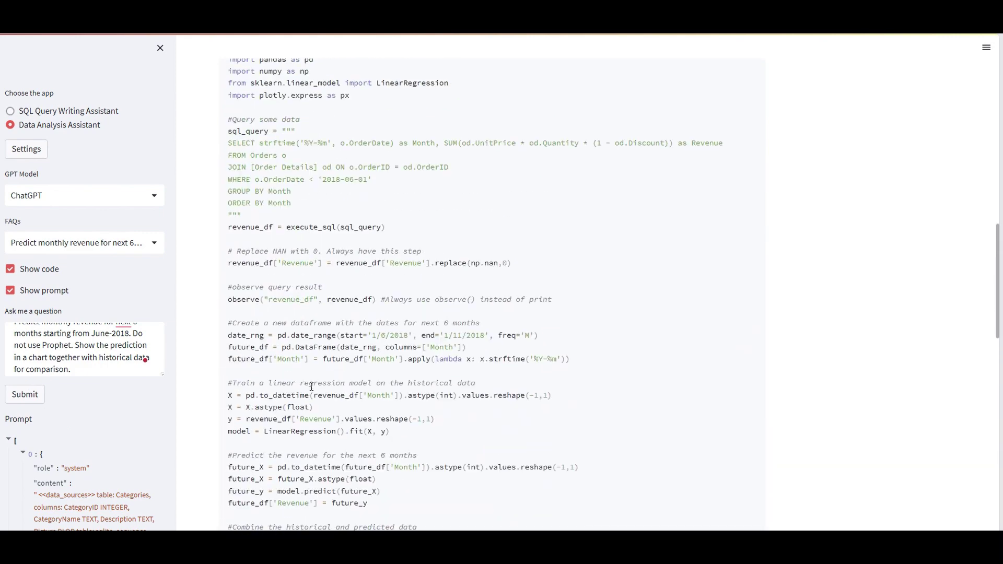
pyautogui.scroll(-12, 312, 386)
pyautogui.moveTo(223, 432); pyautogui.dragTo(416, 431)
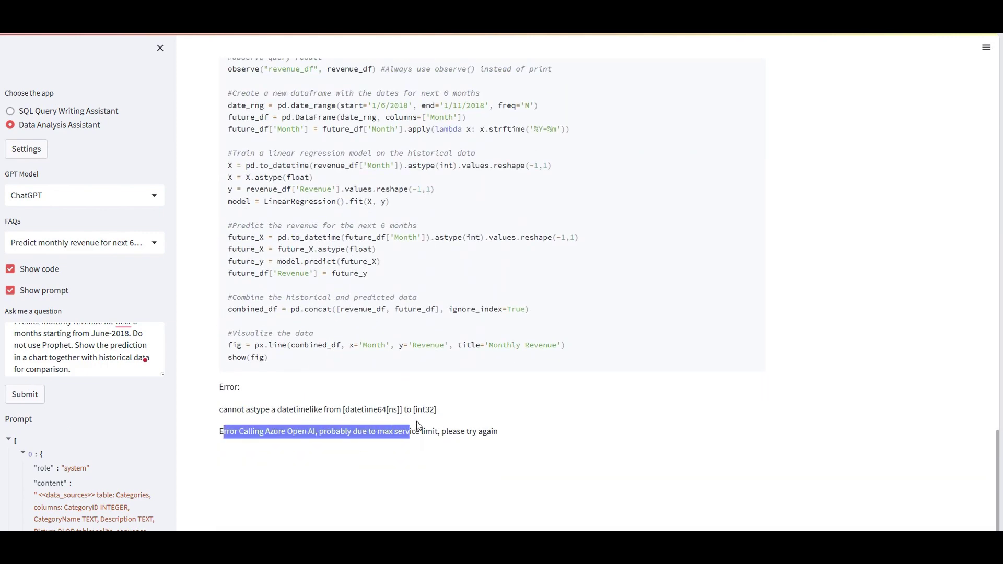
pyautogui.scroll(2, 250, 419)
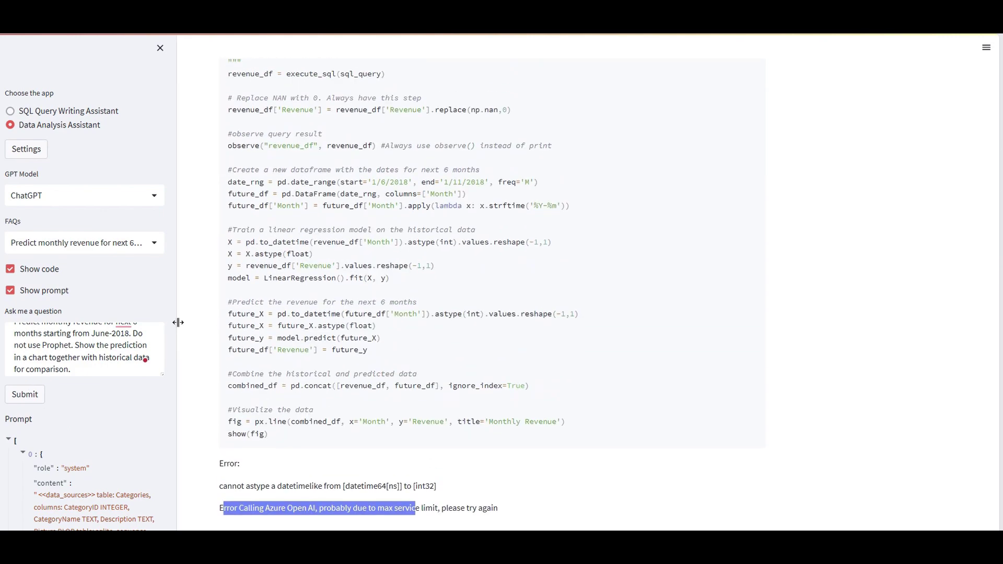
pyautogui.click(30, 402)
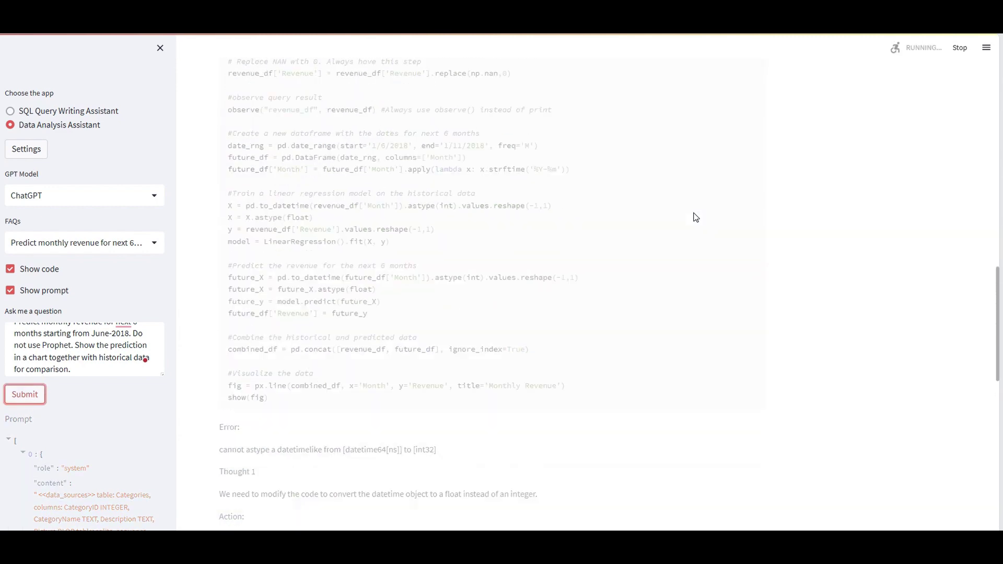
# Review the new response from the question through the ARIMA code, highlighting part of the question and the model fitting line
pyautogui.scroll(10, 700, 199)
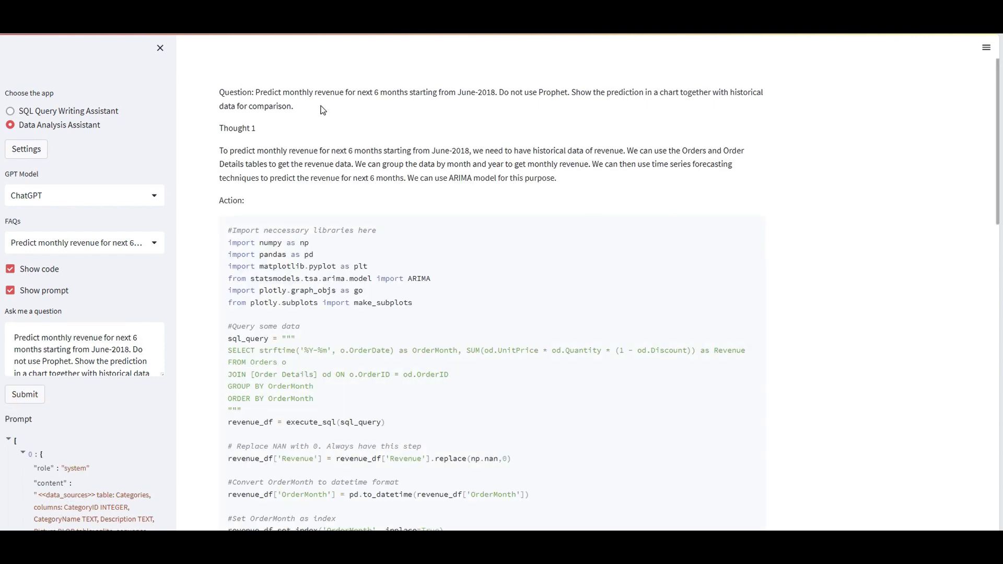
pyautogui.moveTo(263, 92); pyautogui.dragTo(348, 93)
pyautogui.scroll(-6, 423, 125)
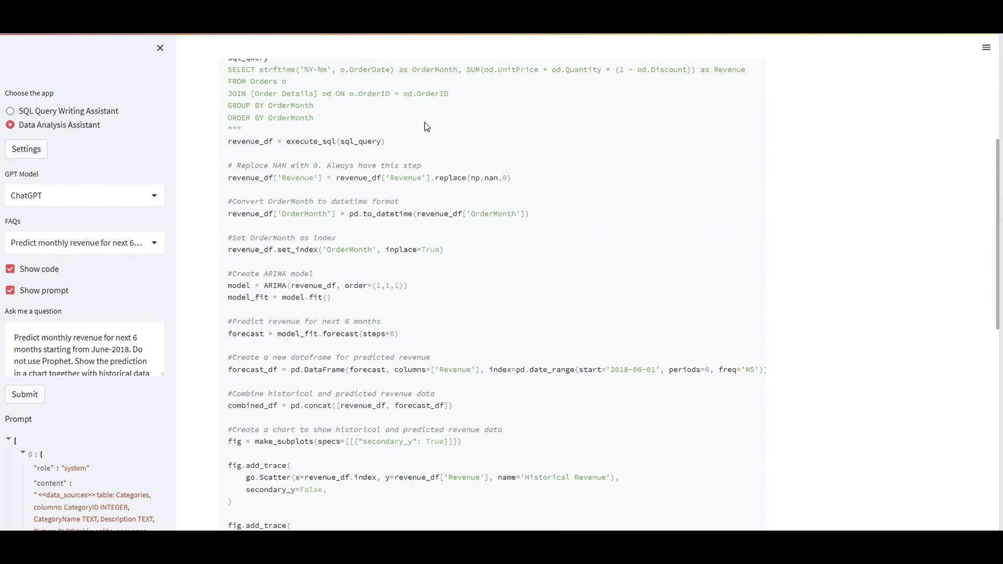
pyautogui.moveTo(281, 151); pyautogui.dragTo(286, 272)
pyautogui.click(360, 274)
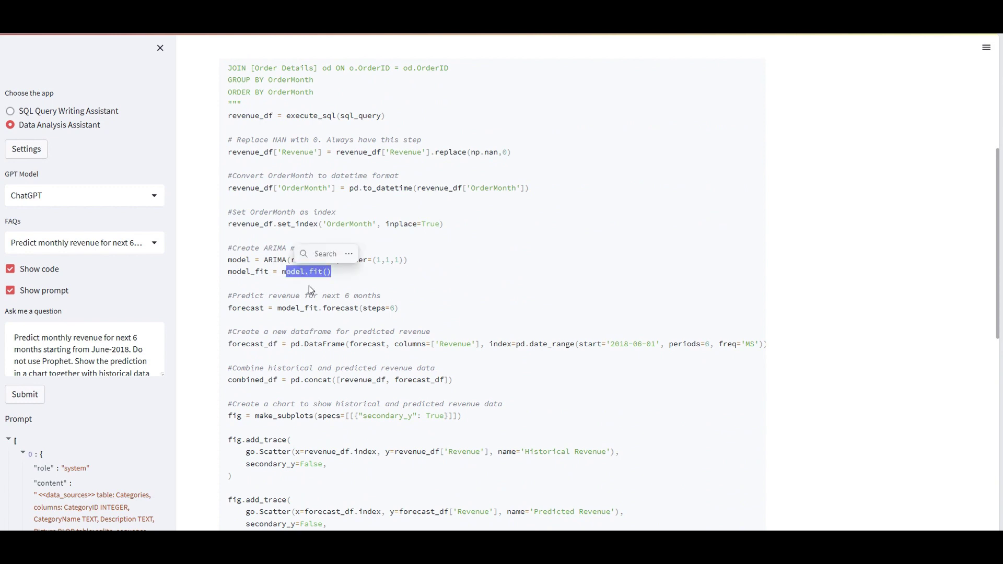
pyautogui.scroll(-4, 319, 291)
pyautogui.scroll(-1, 319, 291)
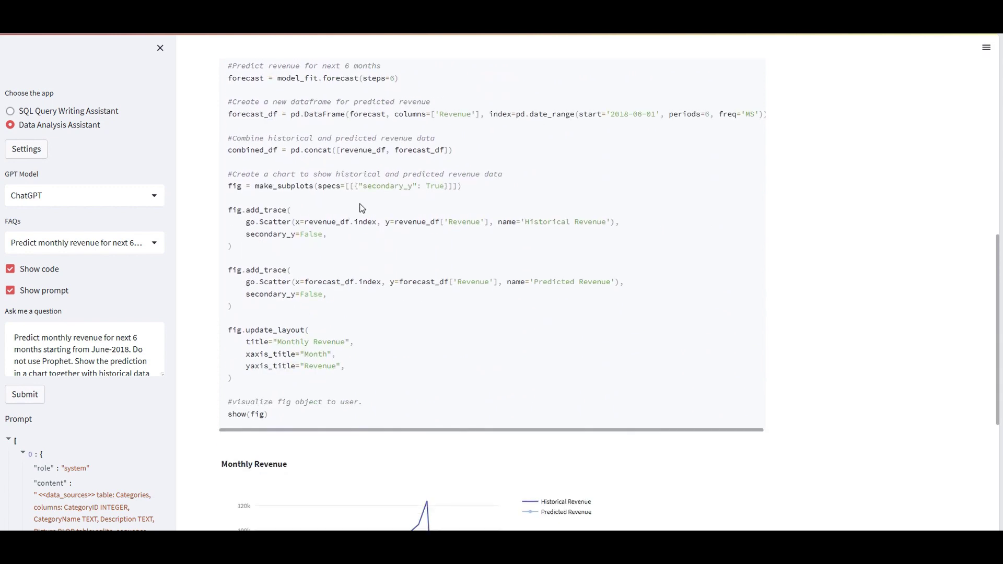
# Examine the Monthly Revenue chart against the question text and highlight the answer's forecast and accuracy note
pyautogui.scroll(-3, 362, 208)
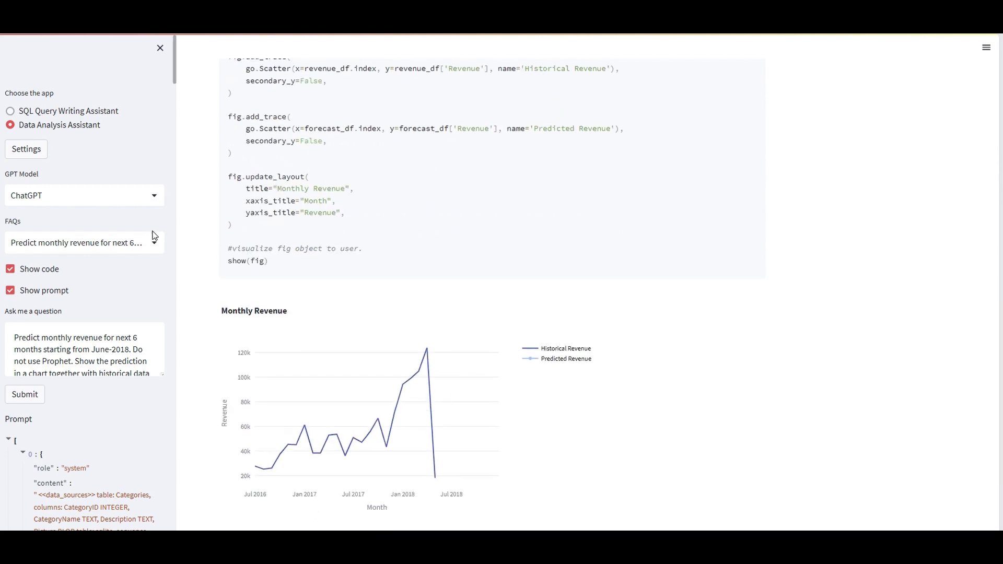
pyautogui.moveTo(14, 337); pyautogui.dragTo(105, 361)
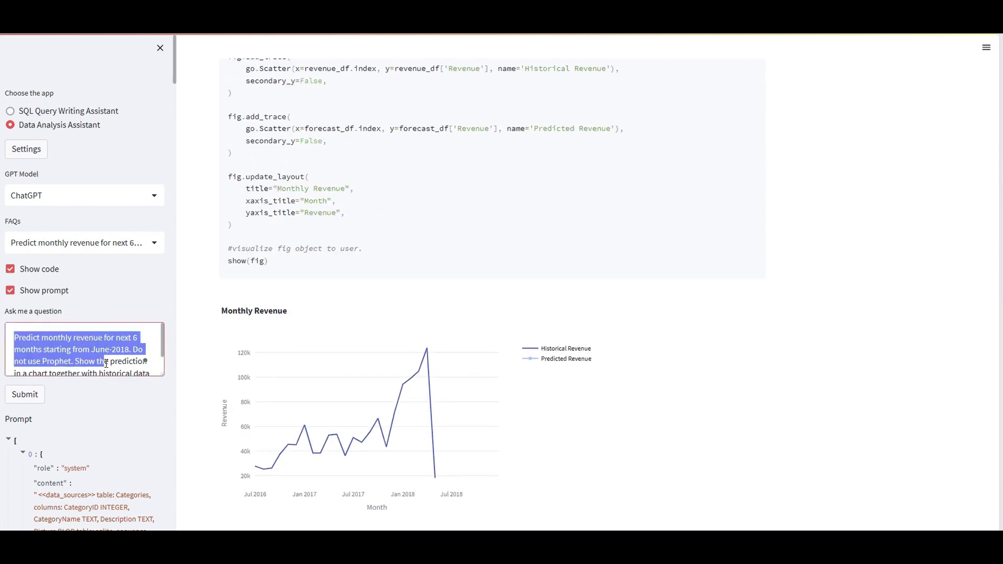
pyautogui.scroll(-2, 264, 315)
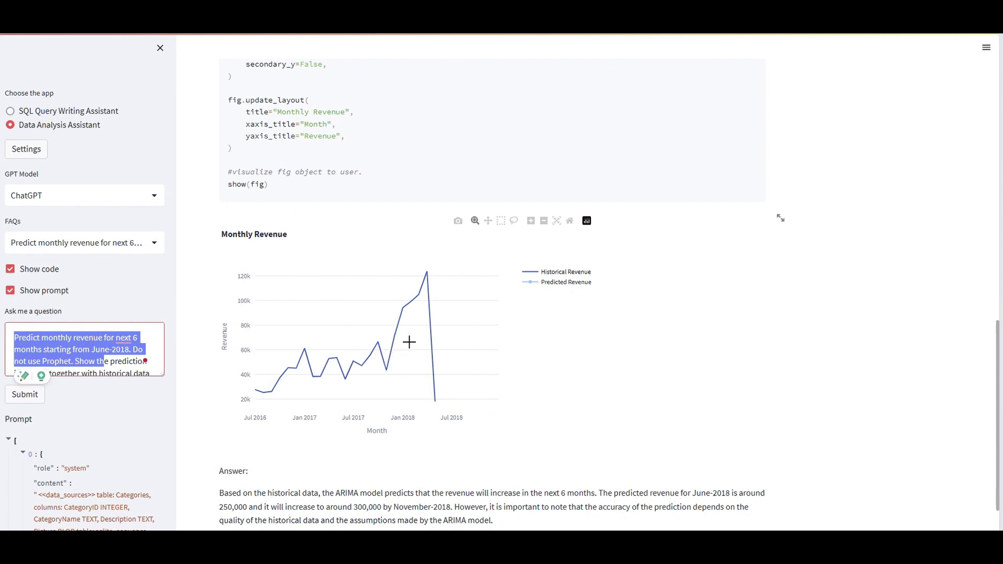
pyautogui.scroll(-2, 546, 294)
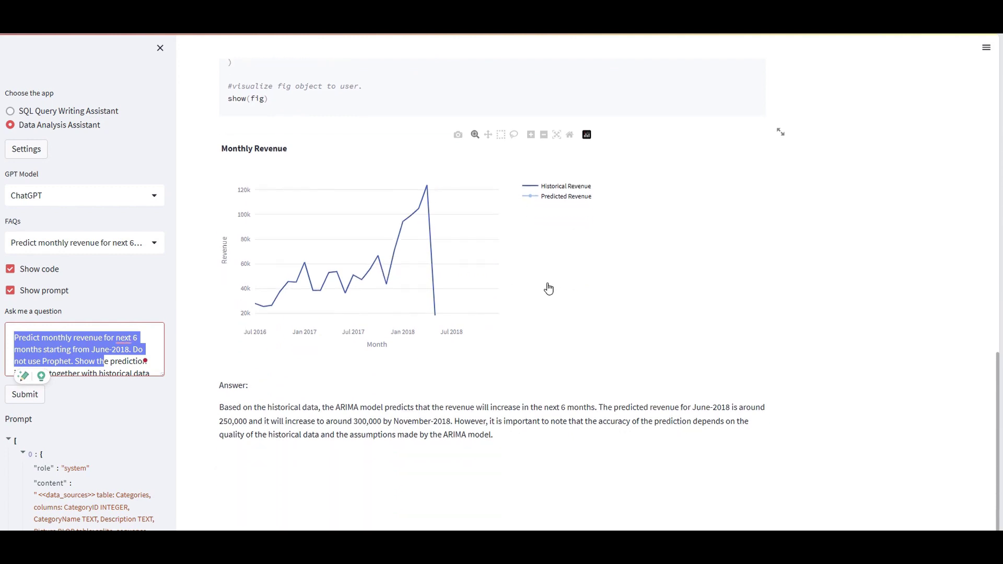
pyautogui.moveTo(512, 432); pyautogui.dragTo(243, 418)
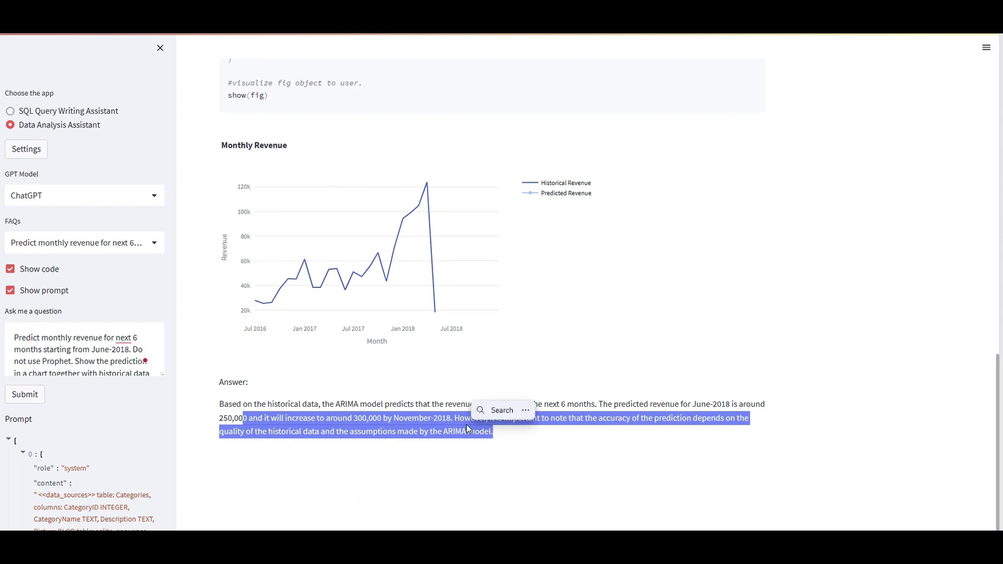
pyautogui.click(492, 393)
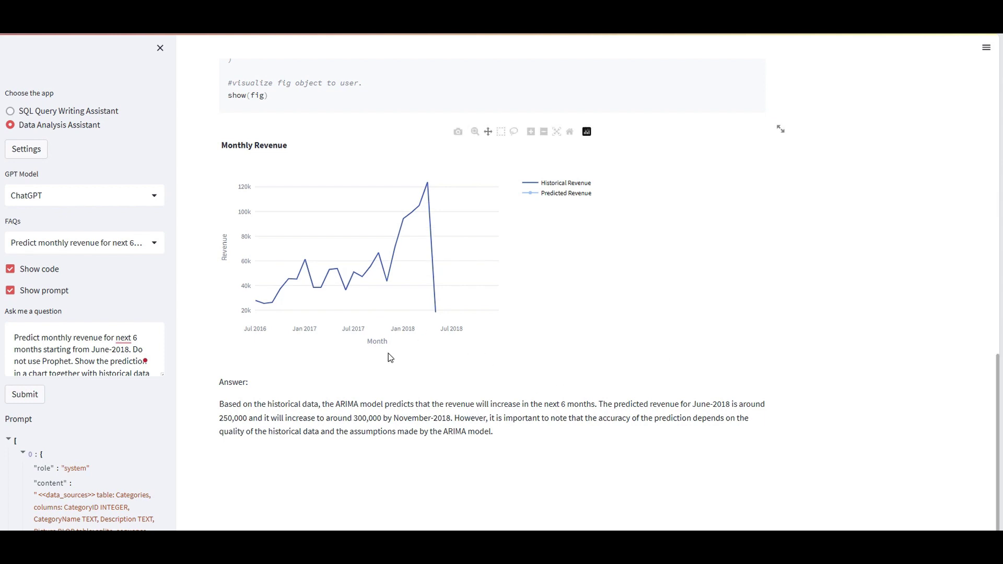
# Recheck the ARIMA code, from the chart traces back up to the SQL query and the first thought
pyautogui.scroll(6, 298, 220)
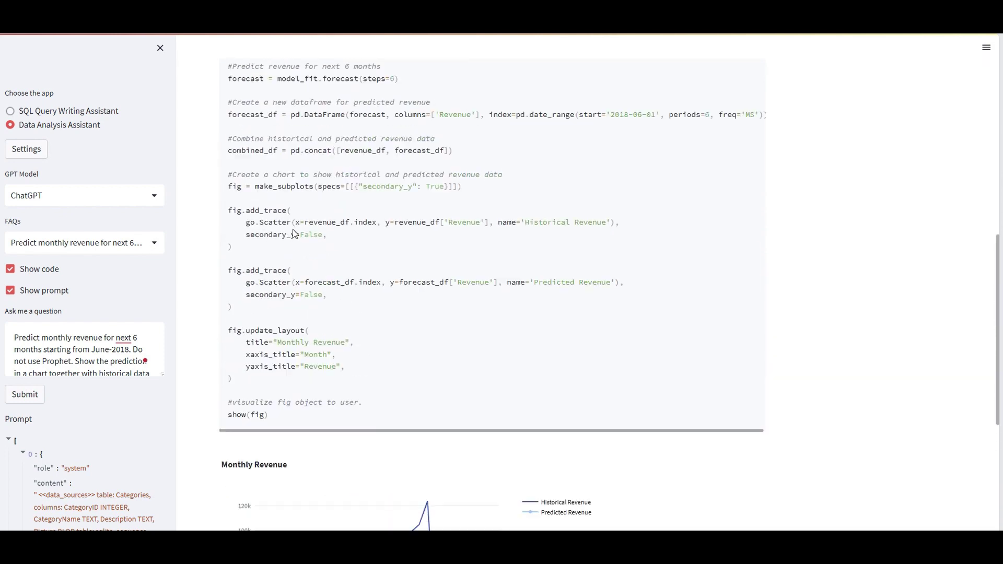
pyautogui.scroll(7, 294, 234)
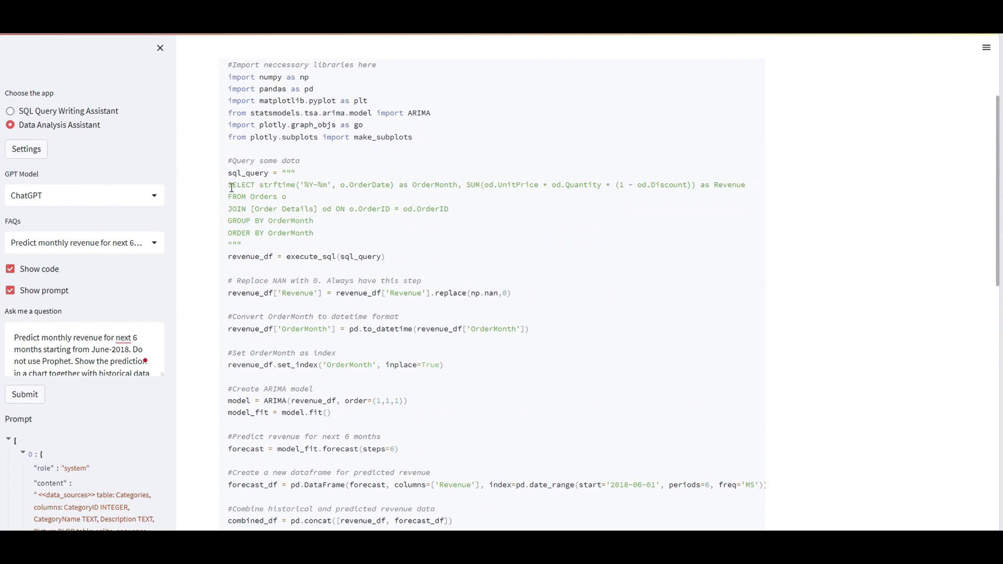
pyautogui.scroll(3, 232, 188)
pyautogui.scroll(-7, 301, 227)
pyautogui.scroll(1, 267, 240)
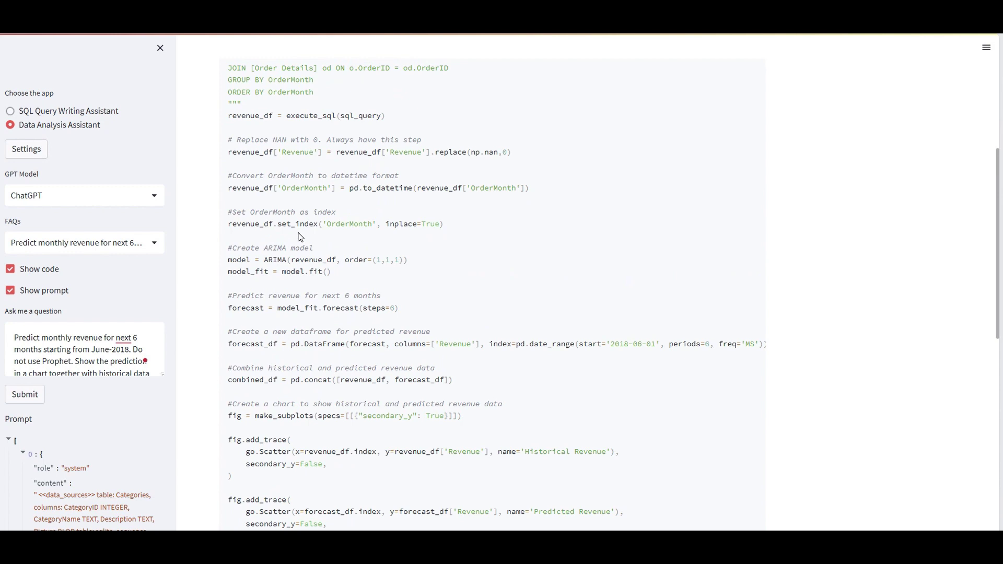
pyautogui.scroll(6, 426, 231)
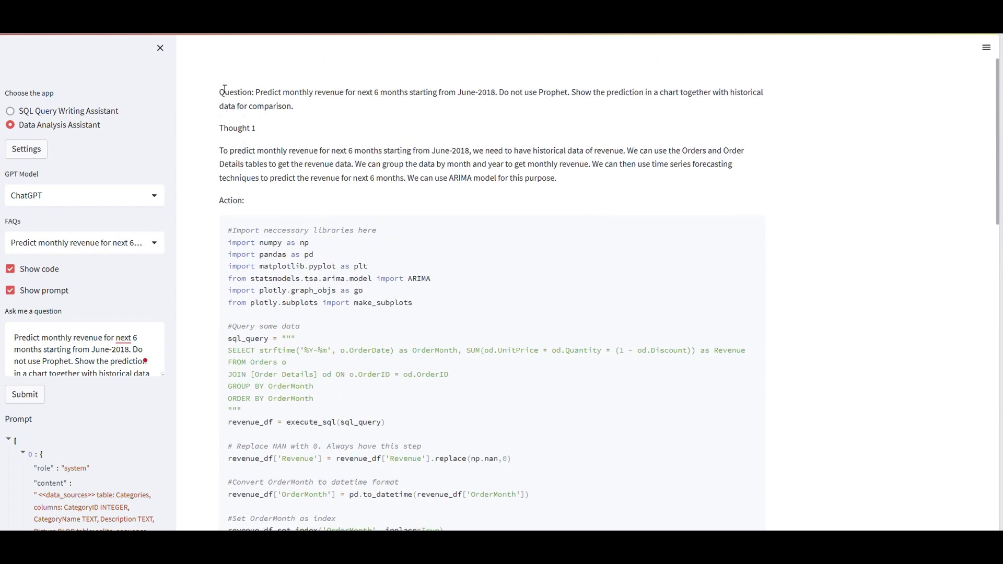
# Highlight the full question and the closing accuracy caveat in the answer, and return to the generated code
pyautogui.moveTo(222, 87); pyautogui.dragTo(304, 115)
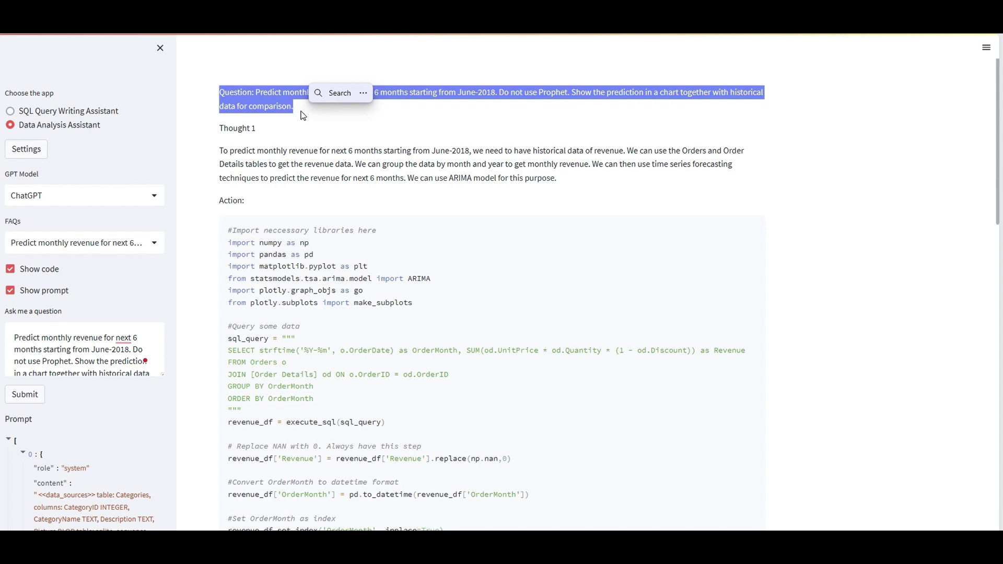
pyautogui.scroll(-20, 497, 445)
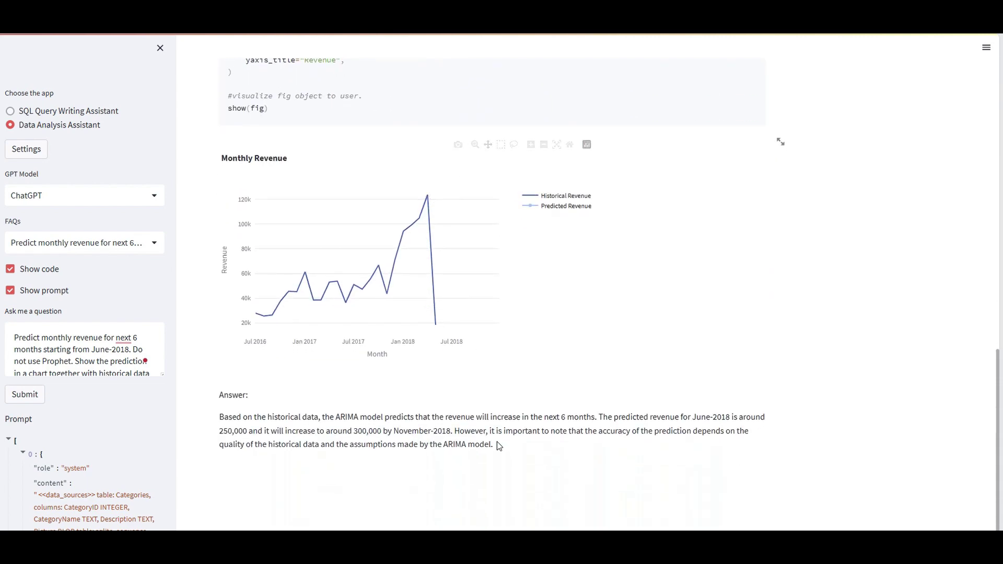
pyautogui.moveTo(497, 445); pyautogui.dragTo(453, 431)
pyautogui.scroll(15, 454, 431)
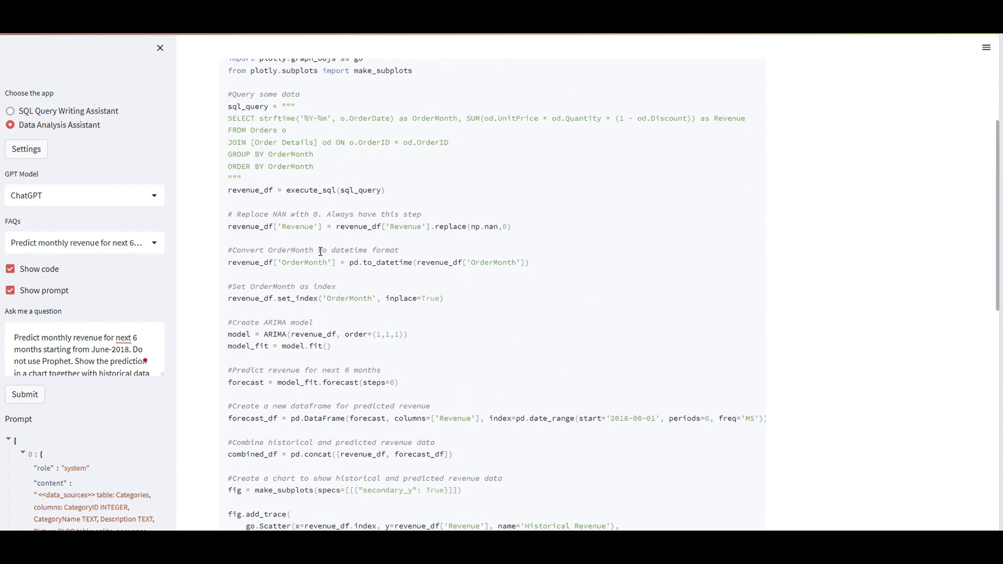